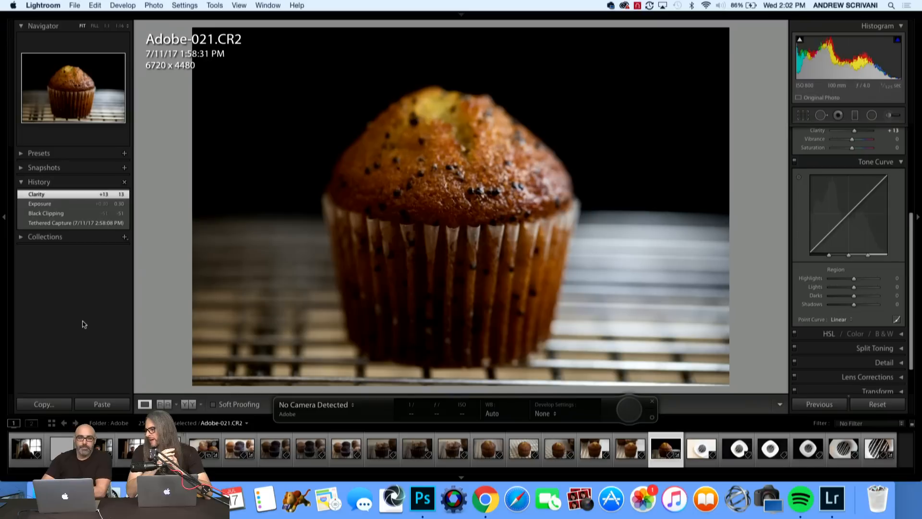
pyautogui.click(75, 6)
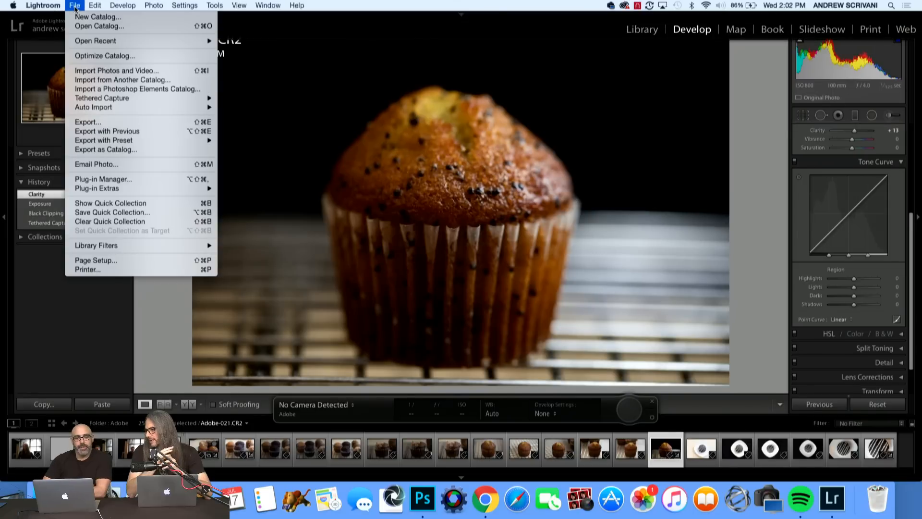
pyautogui.moveTo(59, 4)
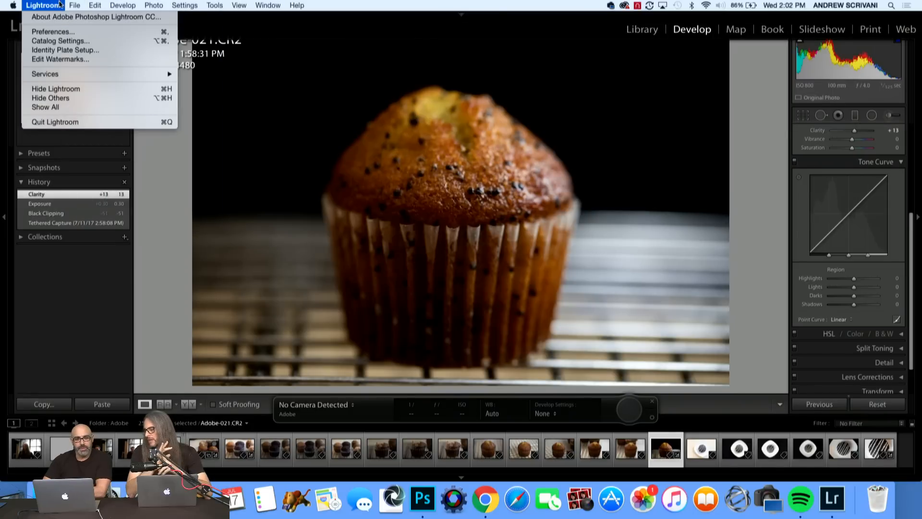
pyautogui.moveTo(104, 140)
pyautogui.click(282, 113)
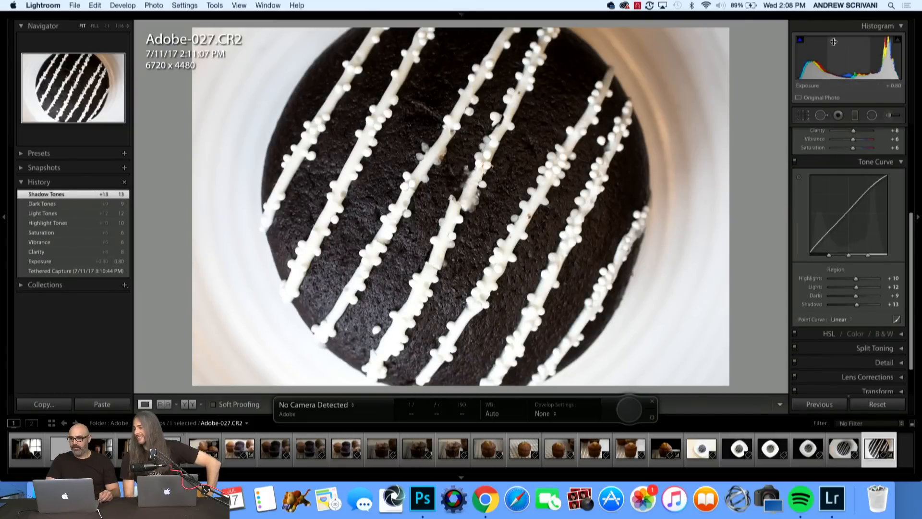
# Quit Lightroom and skip the catalog backup this time.
pyautogui.click(722, 15)
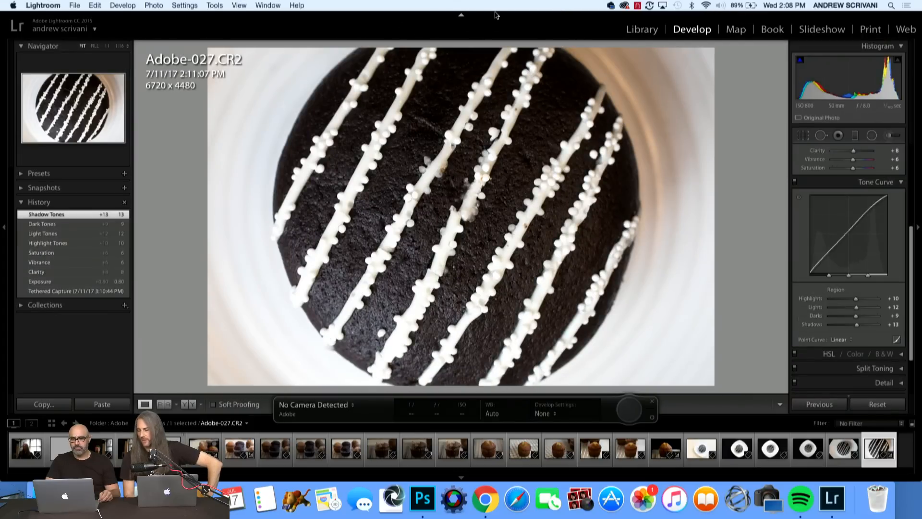
pyautogui.click(461, 16)
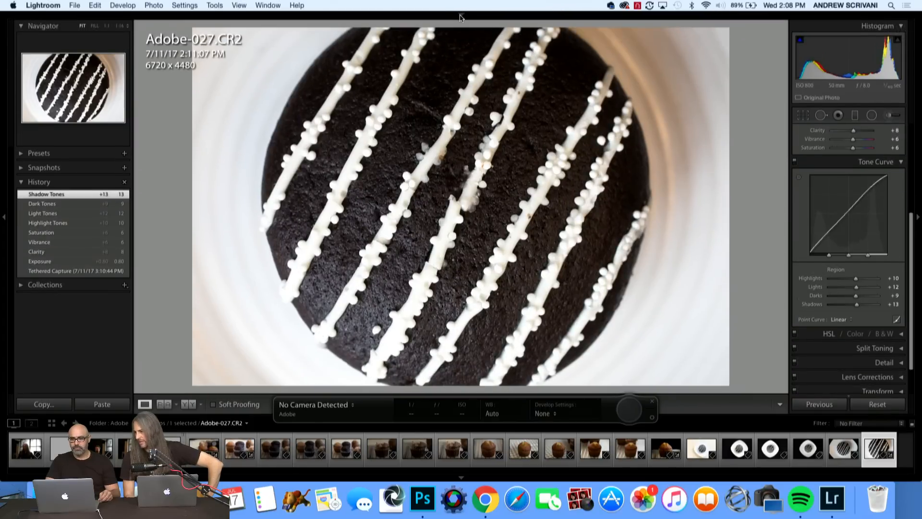
pyautogui.click(460, 15)
pyautogui.click(58, 5)
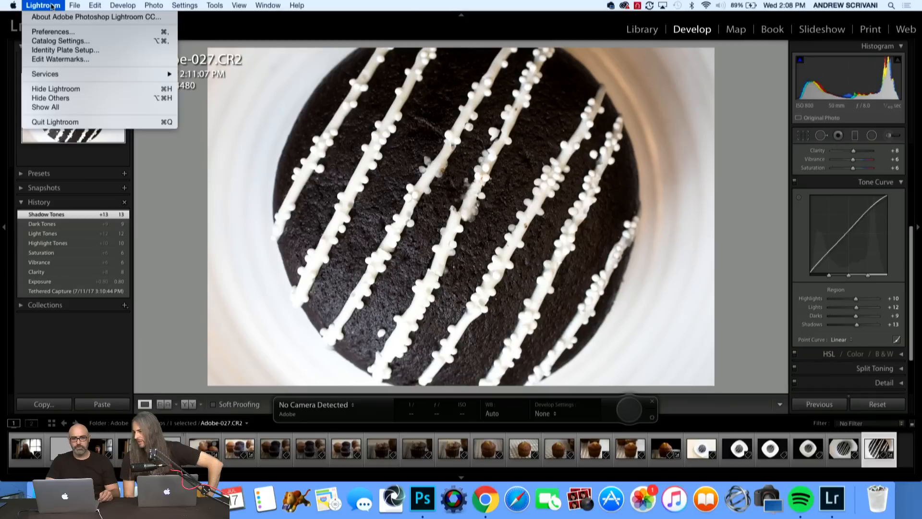
pyautogui.click(73, 121)
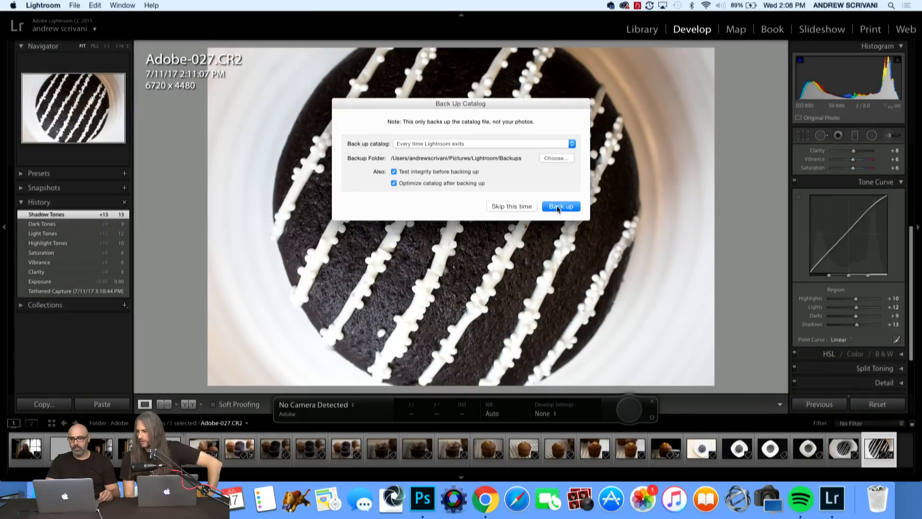
pyautogui.click(512, 207)
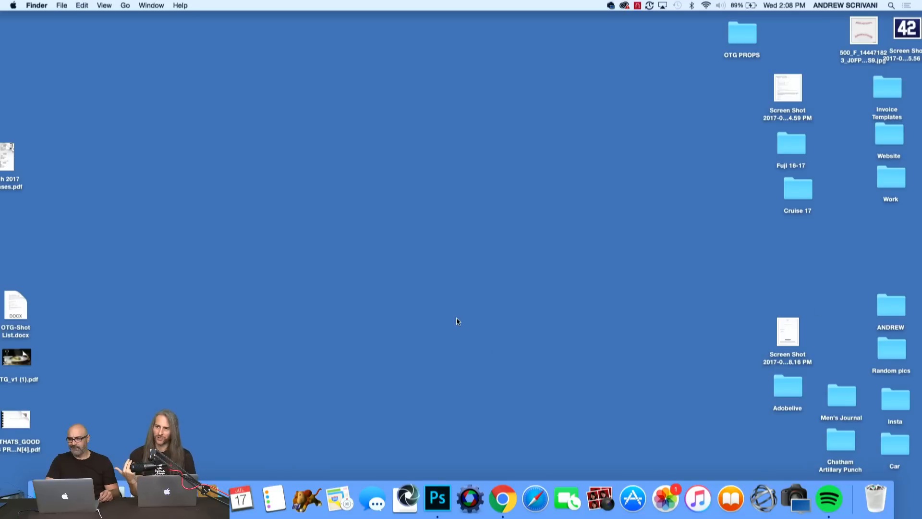
# Select the Adobelive folder on the desktop.
pyautogui.click(794, 384)
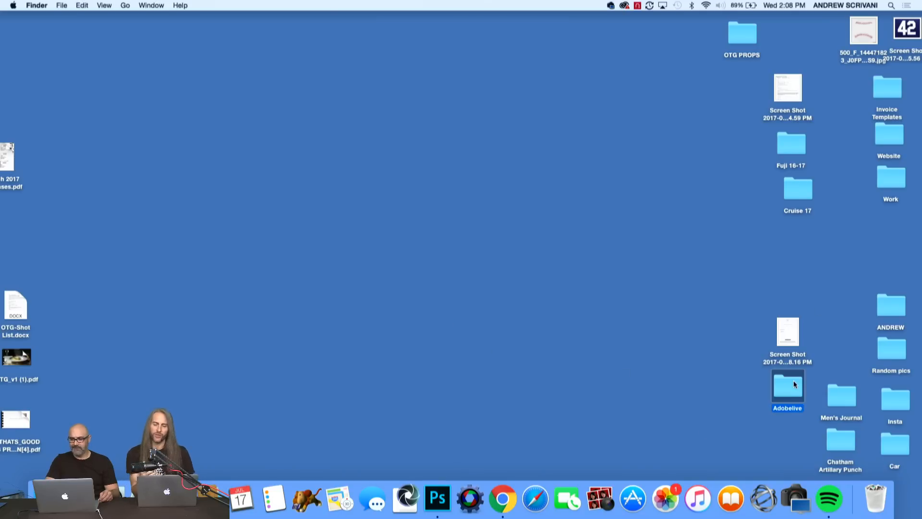
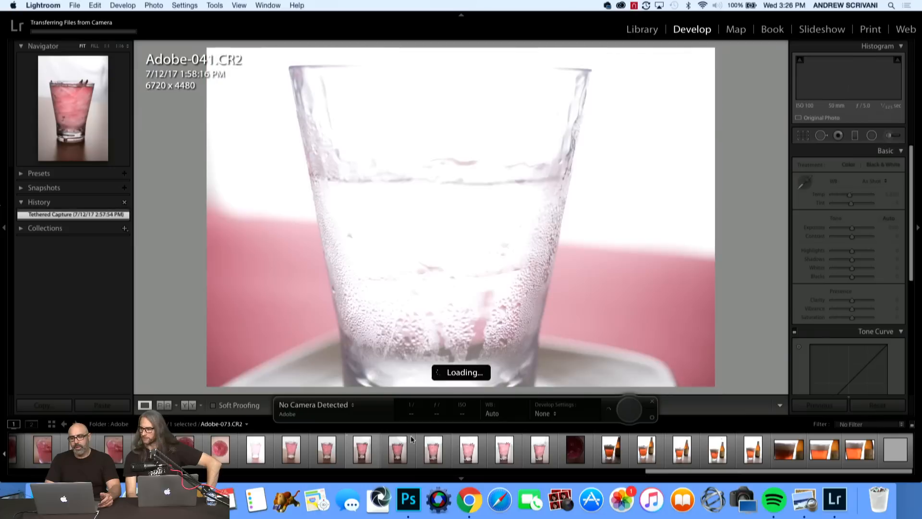
pyautogui.press('Left')
pyautogui.press('Left')
pyautogui.press('Left')
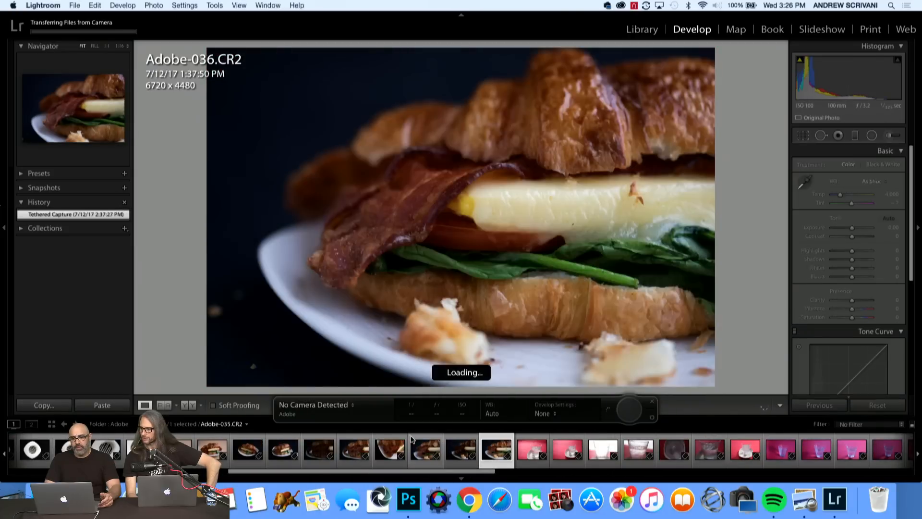
# Browse the shoot back from the drink glasses to the striped cake, ending on the croissant sandwich photo Adobe-029.CR2.
pyautogui.press('Left')
pyautogui.press('Left')
pyautogui.press('Left')
pyautogui.press('Left')
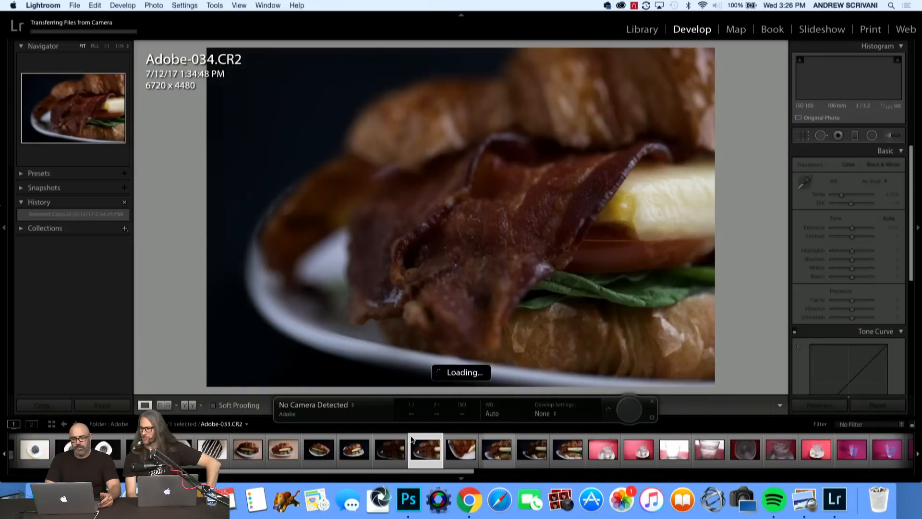
pyautogui.press('Left')
pyautogui.press('Left')
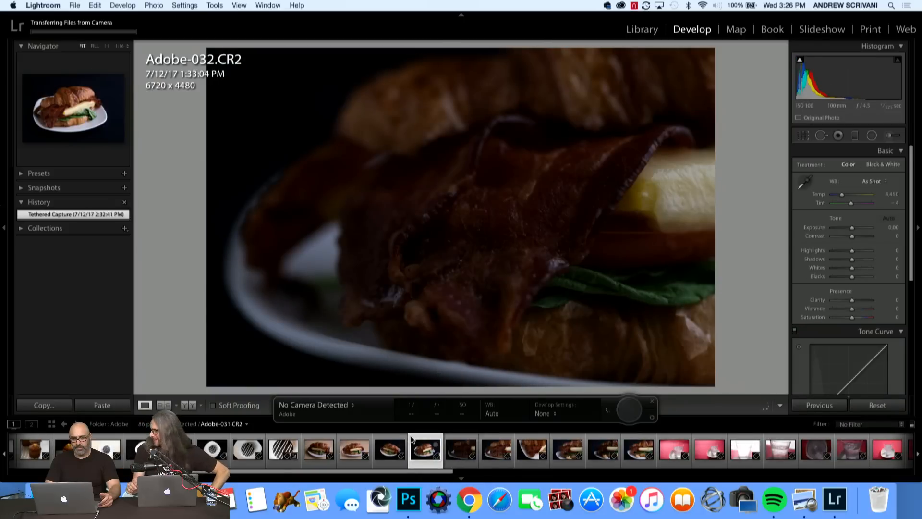
pyautogui.press('Left')
pyautogui.press('Left')
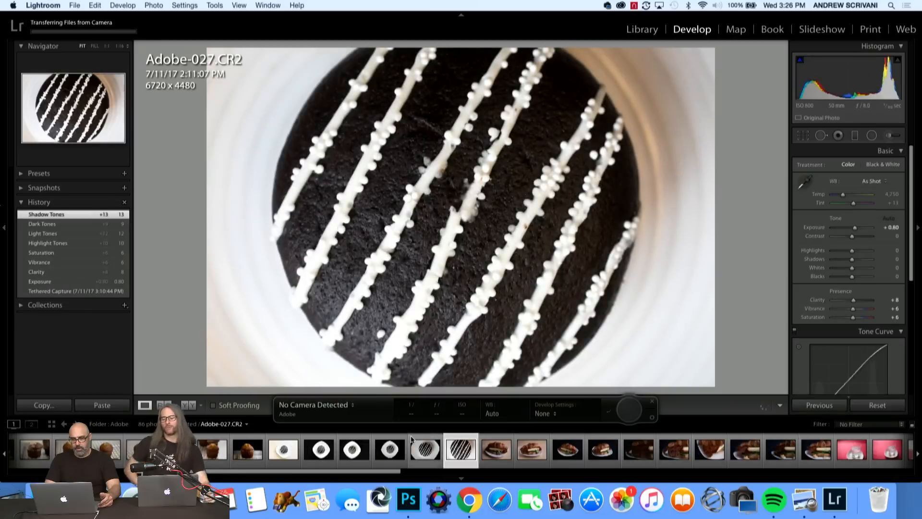
pyautogui.press('Right')
pyautogui.press('Right')
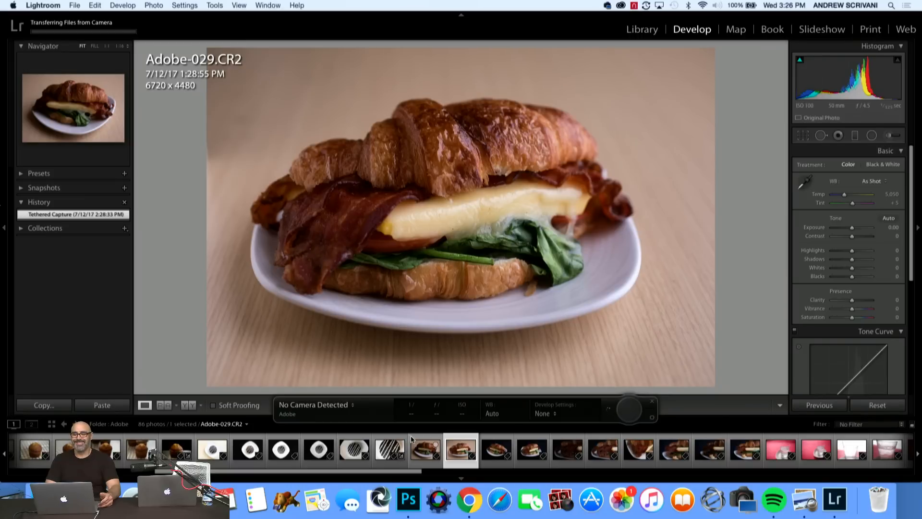
# Compare the croissant sandwich shots on the light wood background with the neighbouring photos.
pyautogui.press('Right')
pyautogui.press('Left')
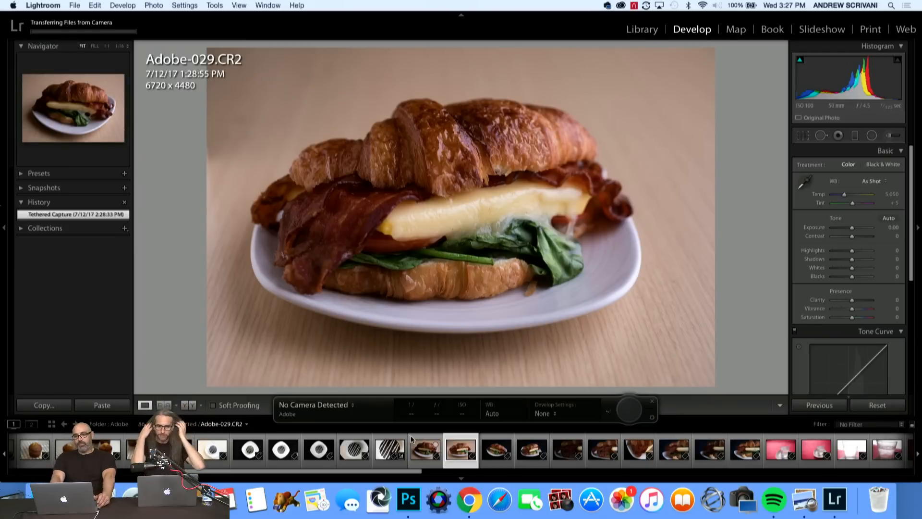
pyautogui.press('Left')
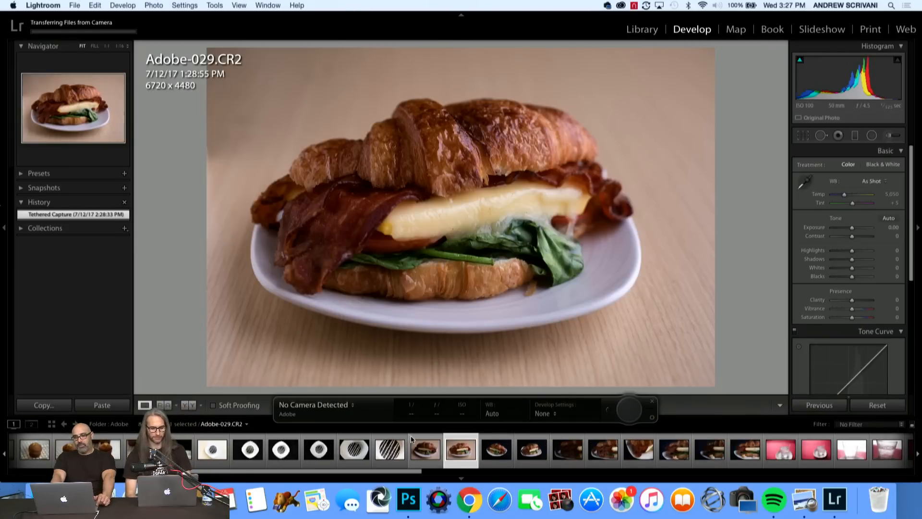
pyautogui.press('Left')
pyautogui.press('Left')
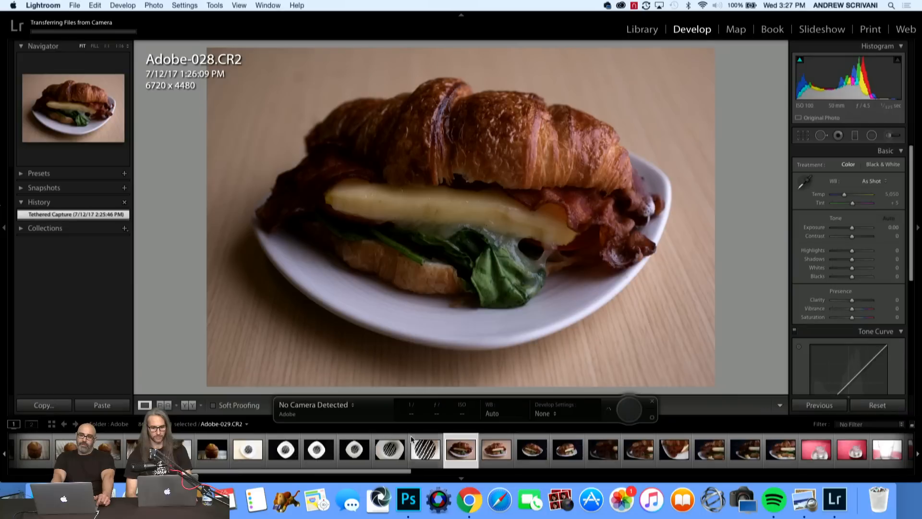
pyautogui.press('Right')
pyautogui.press('Right')
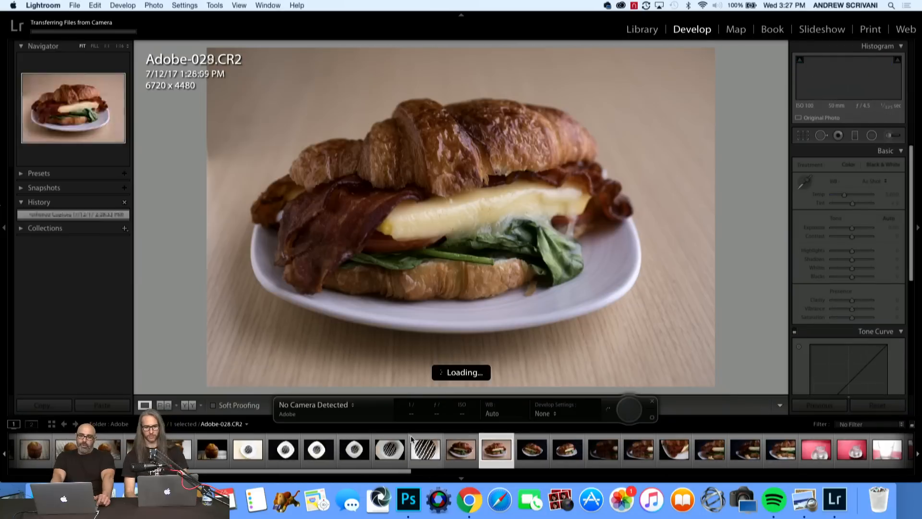
# Go through the dark-background croissant sandwich shots and select the close-up Adobe-037.CR2.
pyautogui.press('Right')
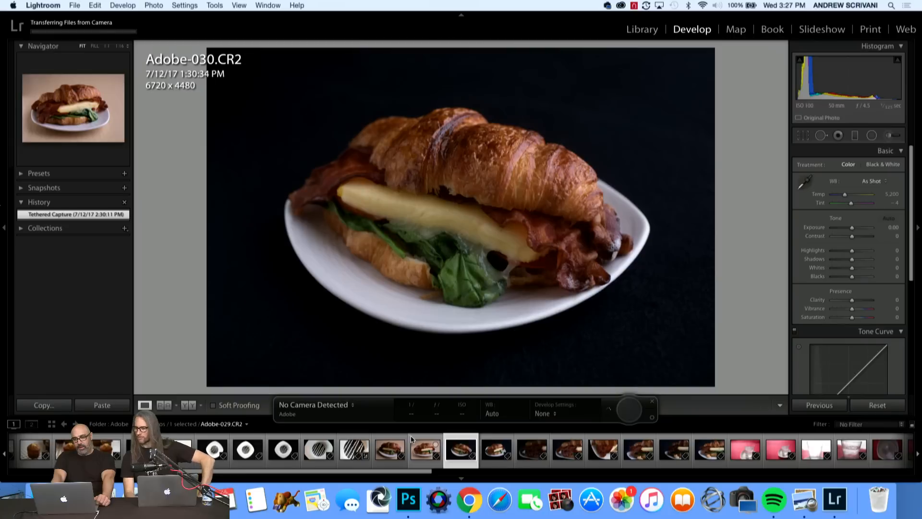
pyautogui.press('Right')
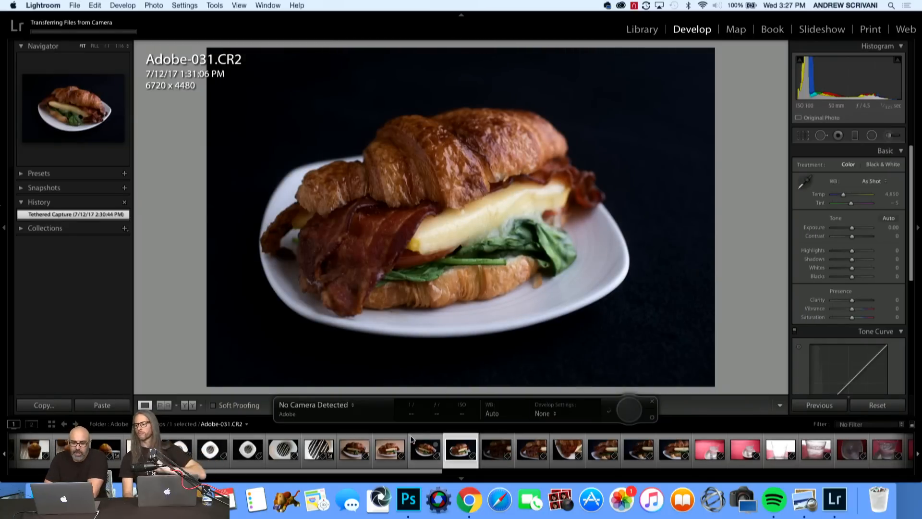
pyautogui.press('Right')
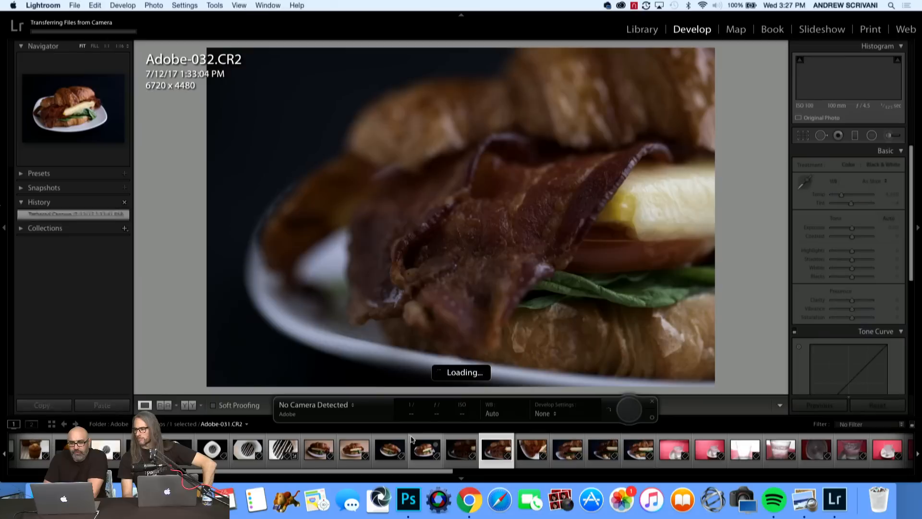
pyautogui.press('Right')
pyautogui.press('Right')
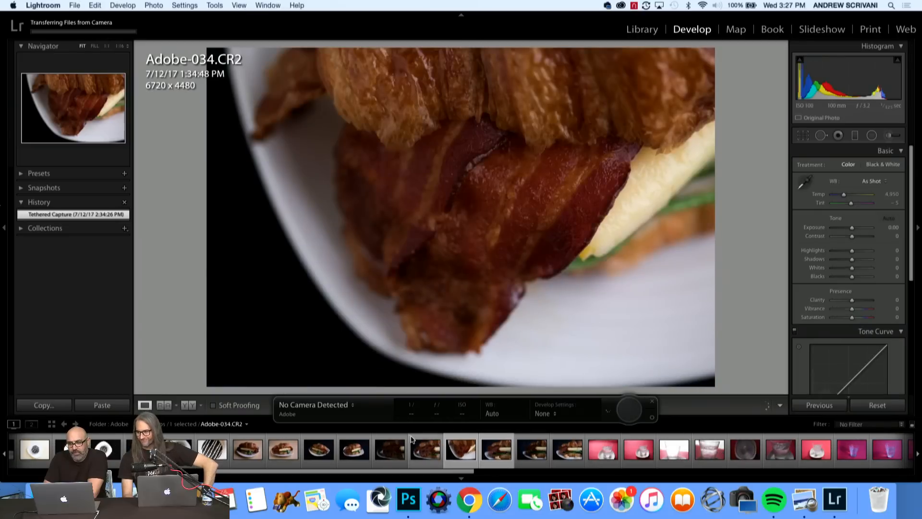
pyautogui.press('Right')
pyautogui.press('Right')
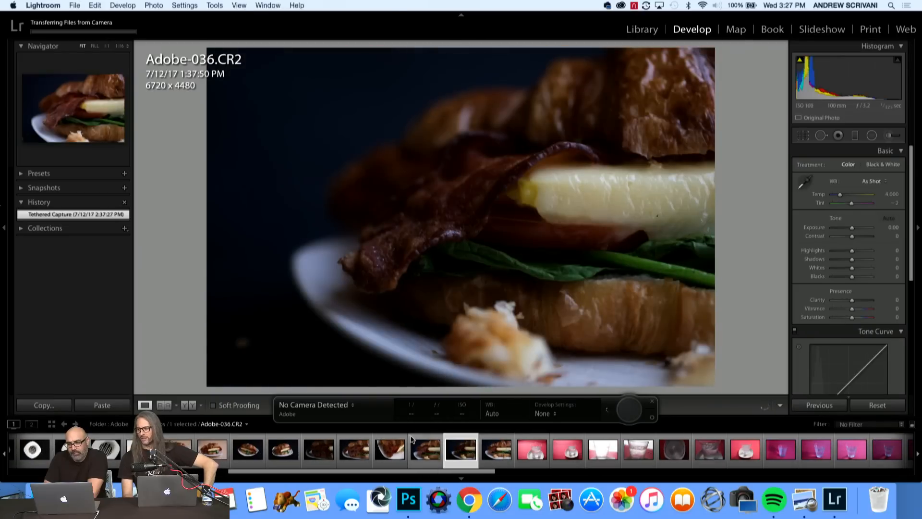
pyautogui.press('Right')
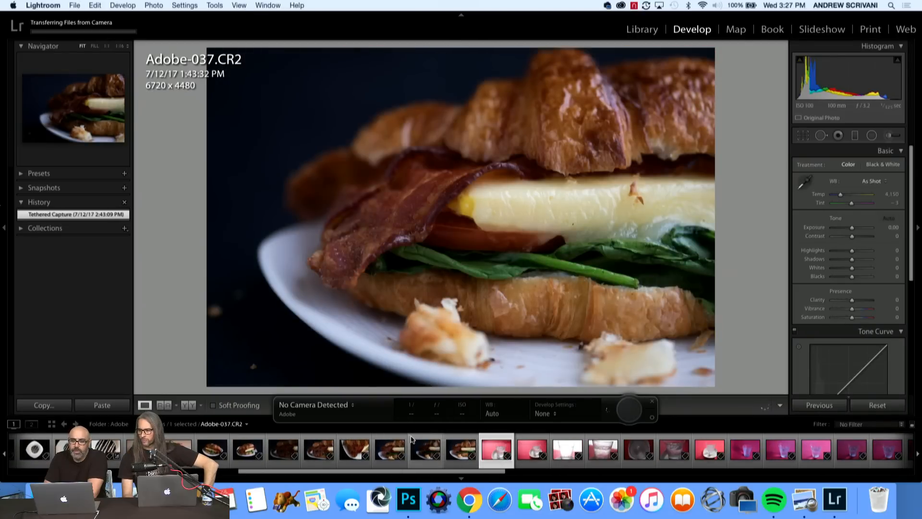
pyautogui.press('Left')
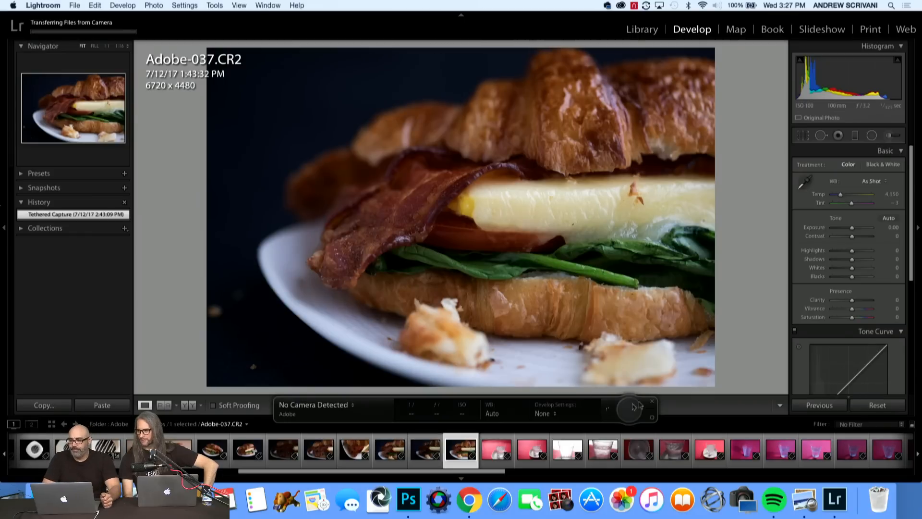
# Set the sandwich close-up's Exposure to +0.35, Blacks to -28, Clarity to +11, Vibrance to +7 and Saturation to +8.
pyautogui.moveTo(852, 228); pyautogui.dragTo(855, 234)
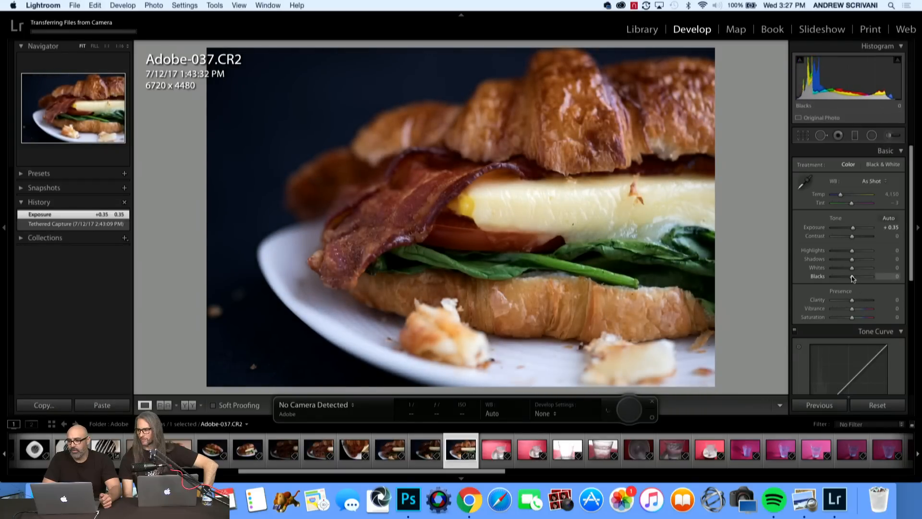
pyautogui.moveTo(853, 279); pyautogui.dragTo(847, 283)
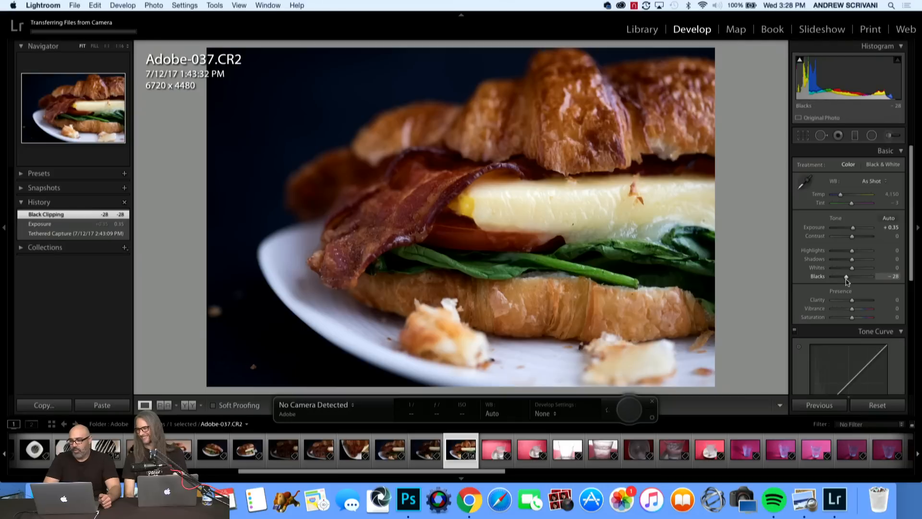
pyautogui.moveTo(852, 300); pyautogui.dragTo(855, 304)
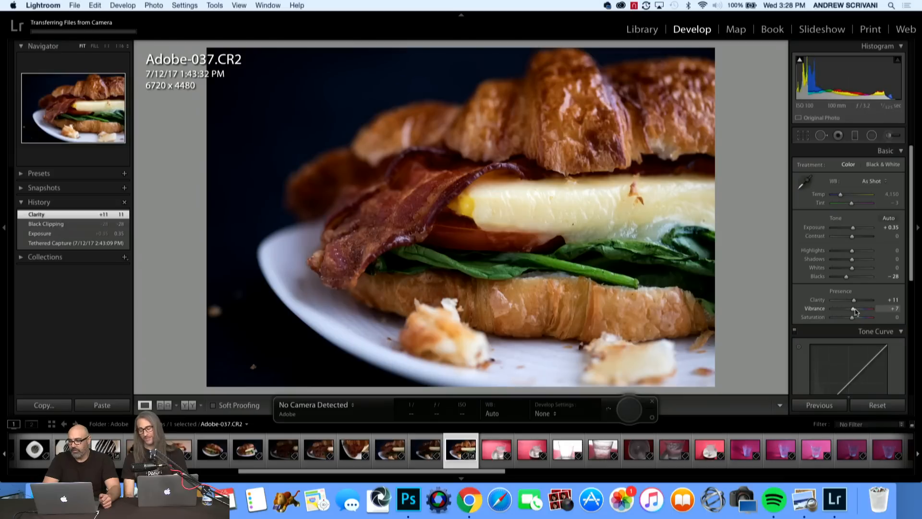
pyautogui.moveTo(855, 311); pyautogui.dragTo(852, 321)
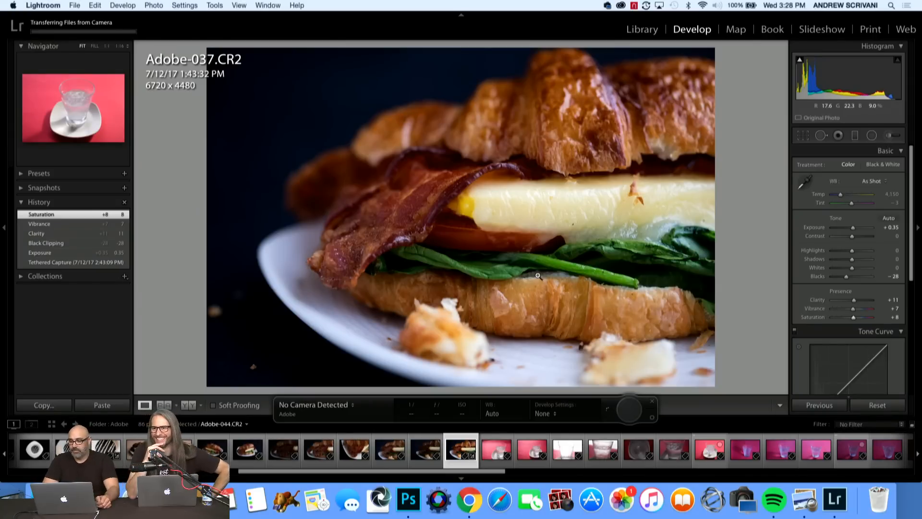
# Set the tone curve's Darks to -16 and Shadows to +3 for the sandwich close-up.
pyautogui.scroll(-5, 860, 312)
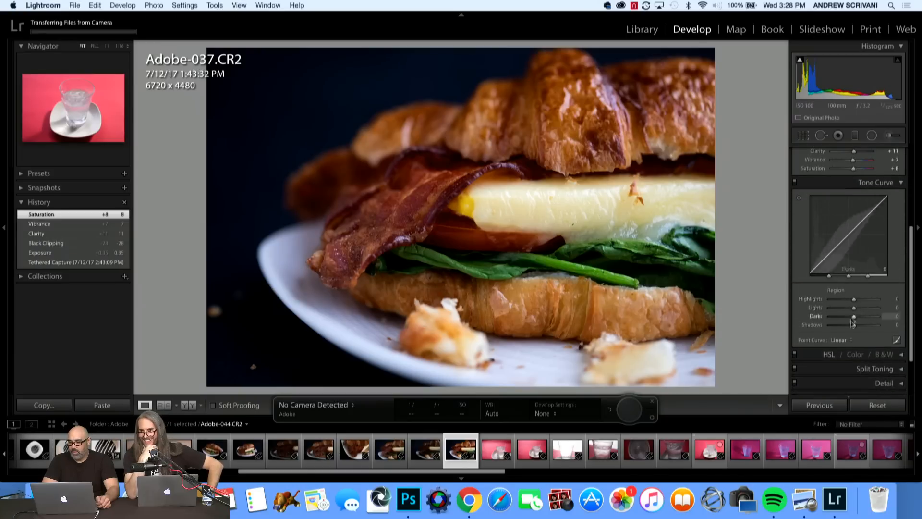
pyautogui.moveTo(853, 317); pyautogui.dragTo(849, 318)
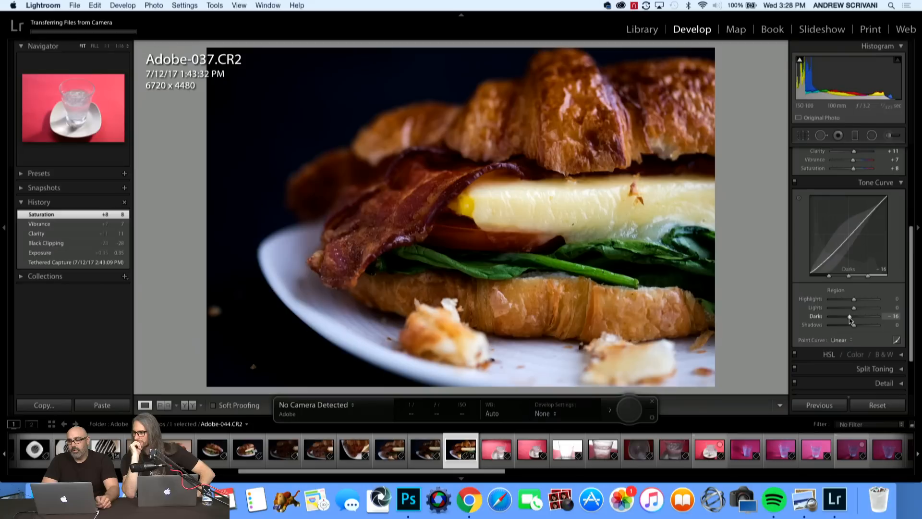
pyautogui.moveTo(848, 318); pyautogui.dragTo(857, 331)
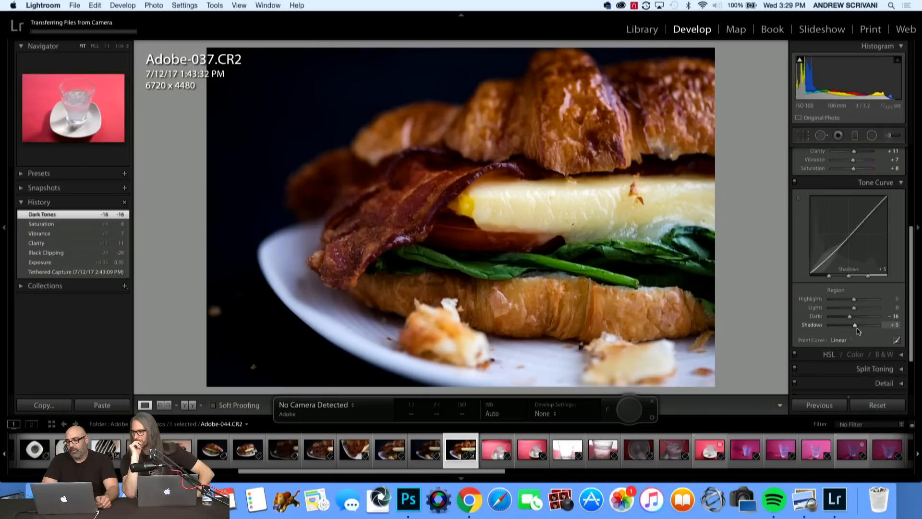
pyautogui.moveTo(857, 331); pyautogui.dragTo(857, 331)
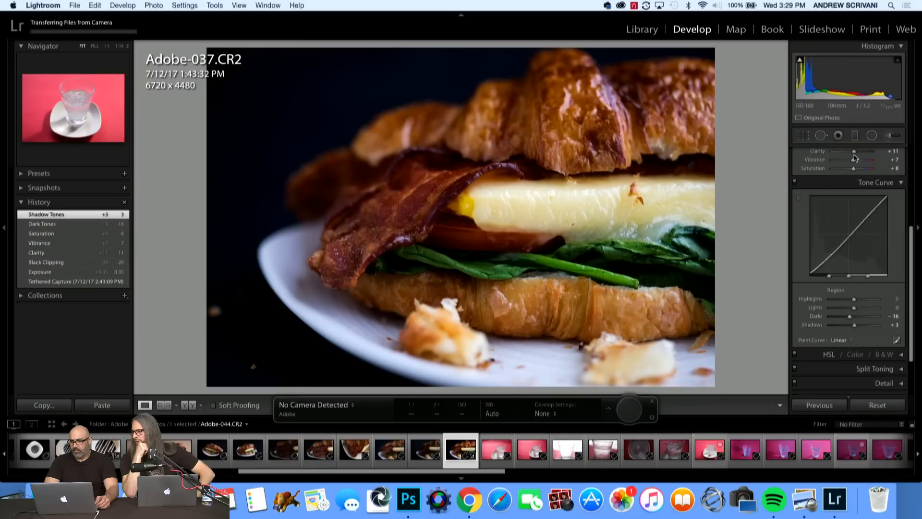
# Set the sandwich close-up's Blacks to -9 and review its tone curve settings.
pyautogui.scroll(5, 854, 158)
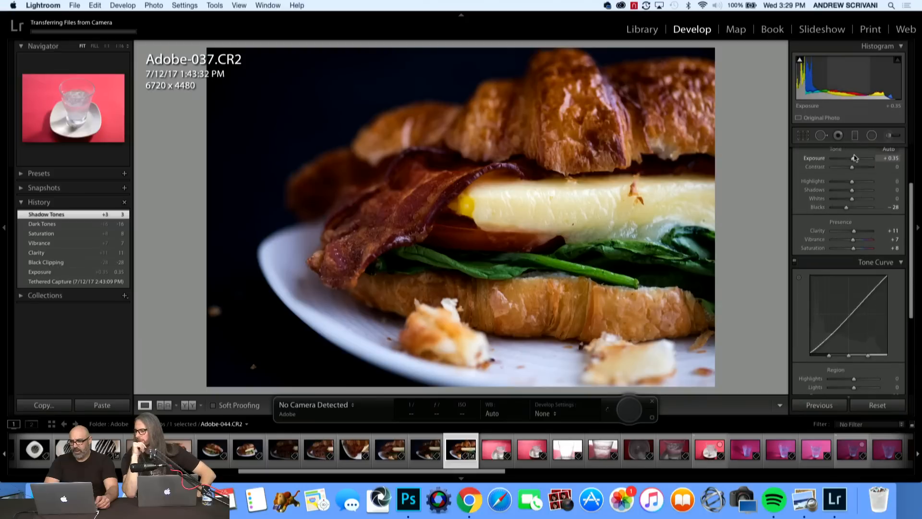
pyautogui.scroll(1, 854, 202)
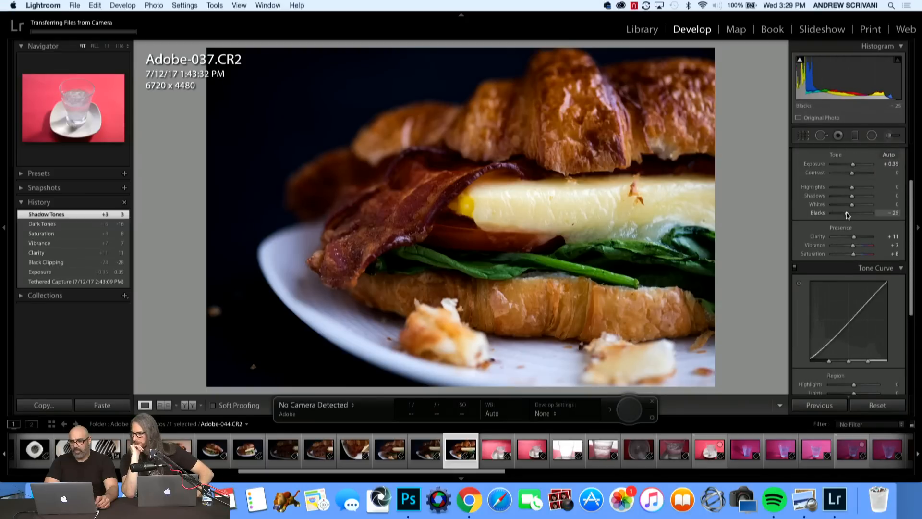
pyautogui.moveTo(847, 216); pyautogui.dragTo(852, 214)
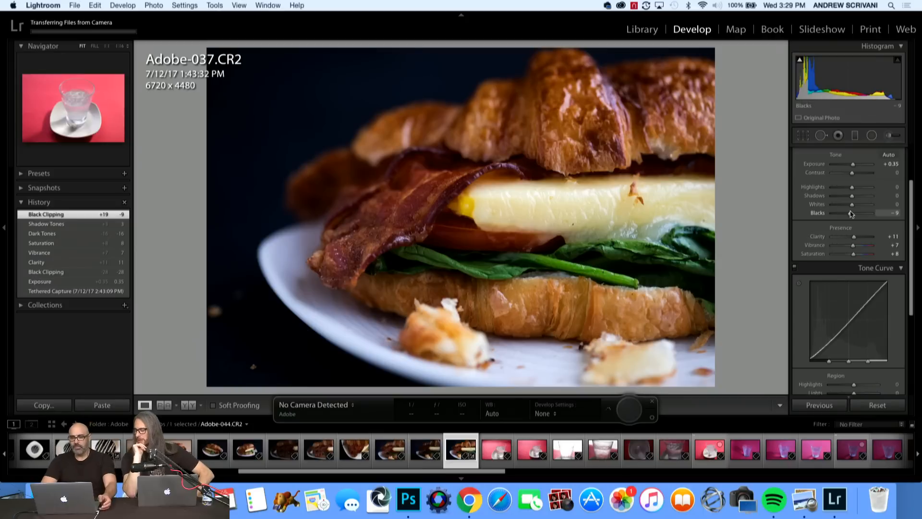
pyautogui.scroll(-3, 858, 243)
pyautogui.scroll(-4, 859, 243)
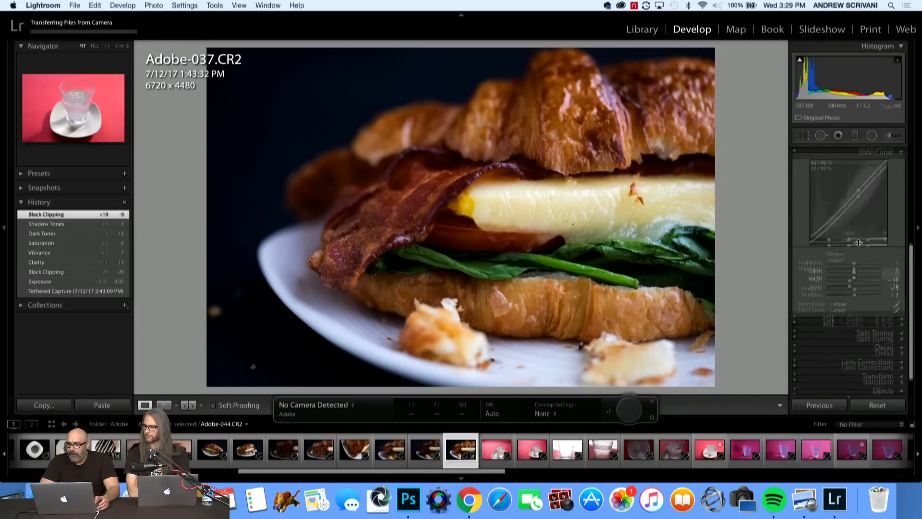
pyautogui.scroll(8, 858, 245)
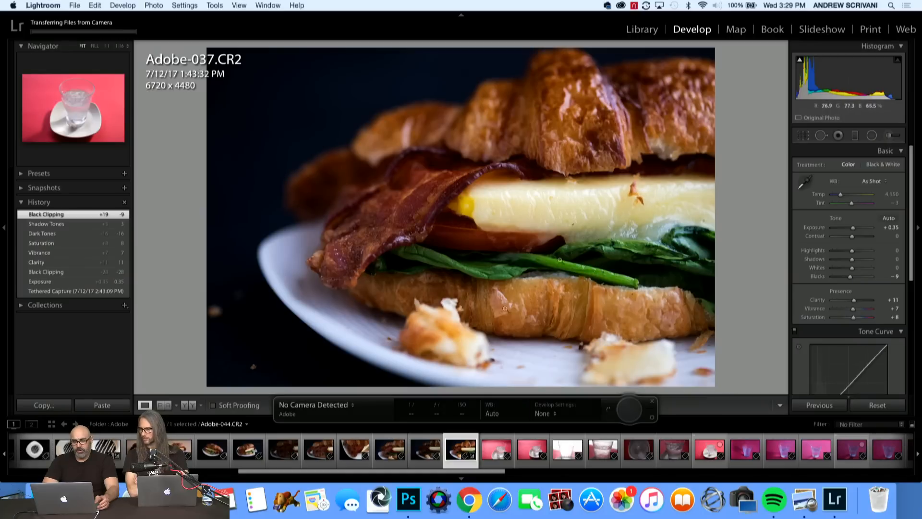
pyautogui.keyDown('super'); pyautogui.click(465, 449); pyautogui.keyUp('super')
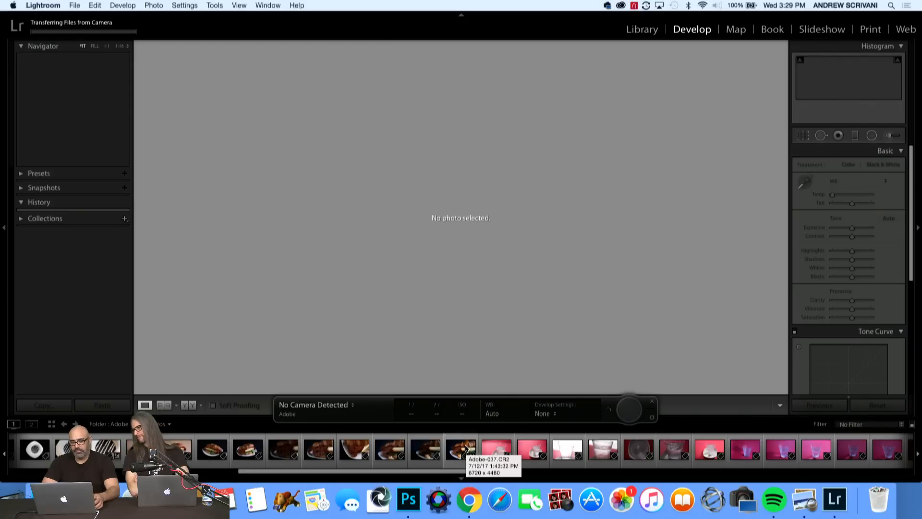
pyautogui.rightClick(466, 448)
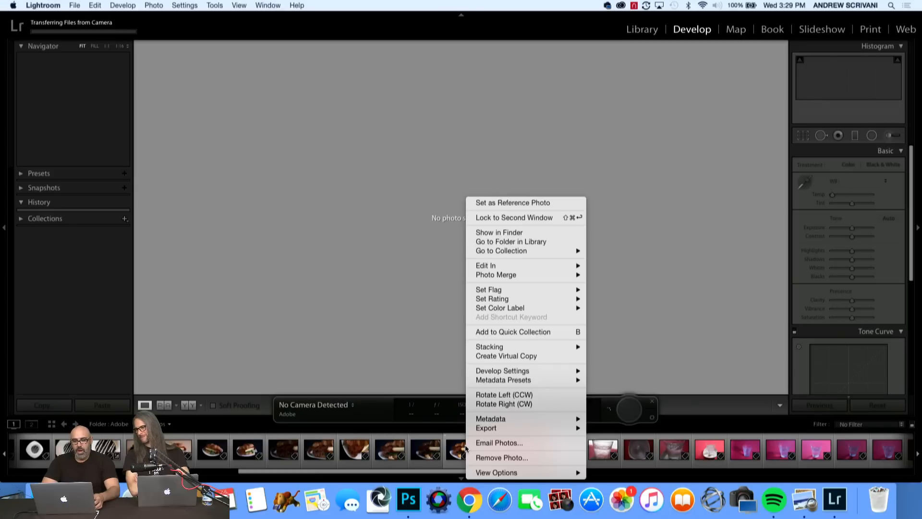
pyautogui.click(439, 368)
pyautogui.click(467, 455)
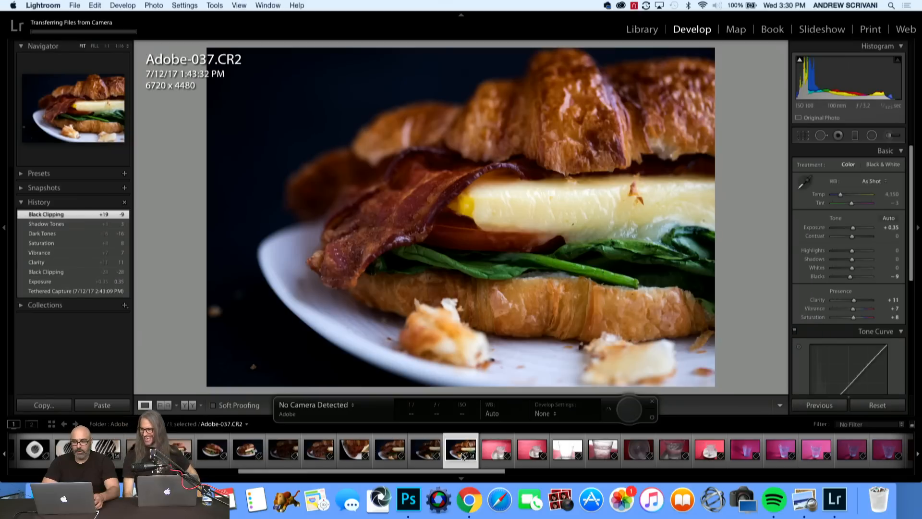
# Open Adobe-037.CR2 from Lightroom for editing in Adobe Photoshop CC 2017, proceeding despite the Camera Raw compatibility notice.
pyautogui.rightClick(478, 368)
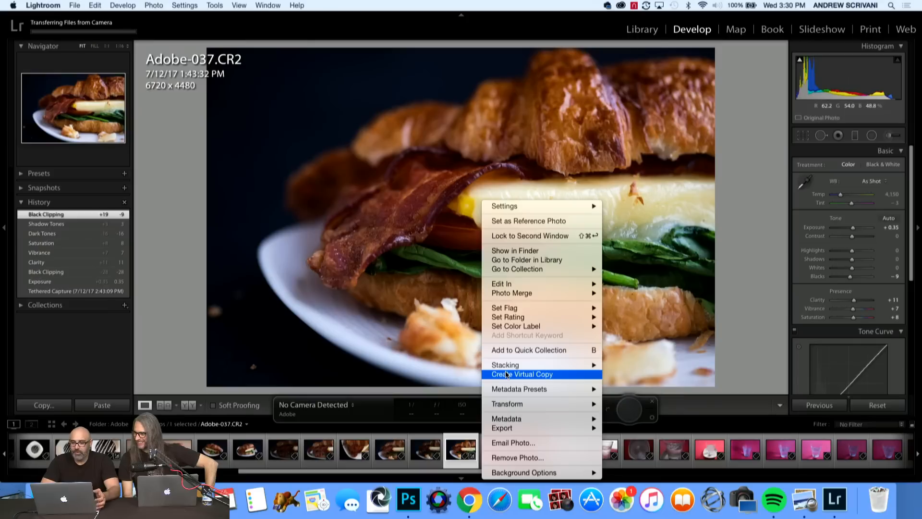
pyautogui.moveTo(518, 287)
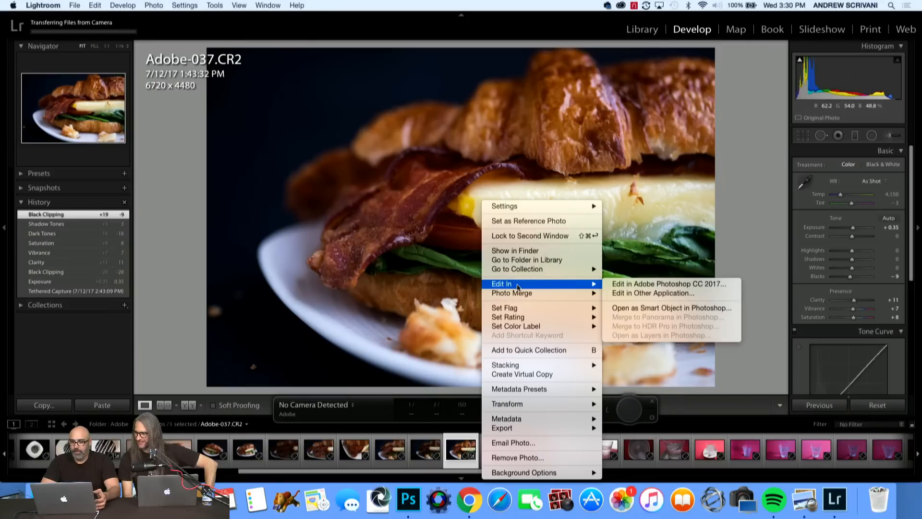
pyautogui.click(613, 283)
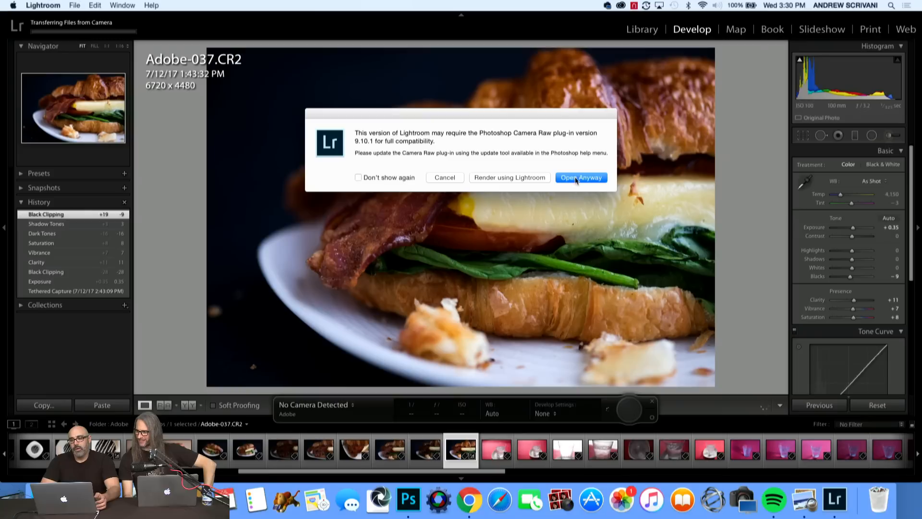
pyautogui.click(576, 177)
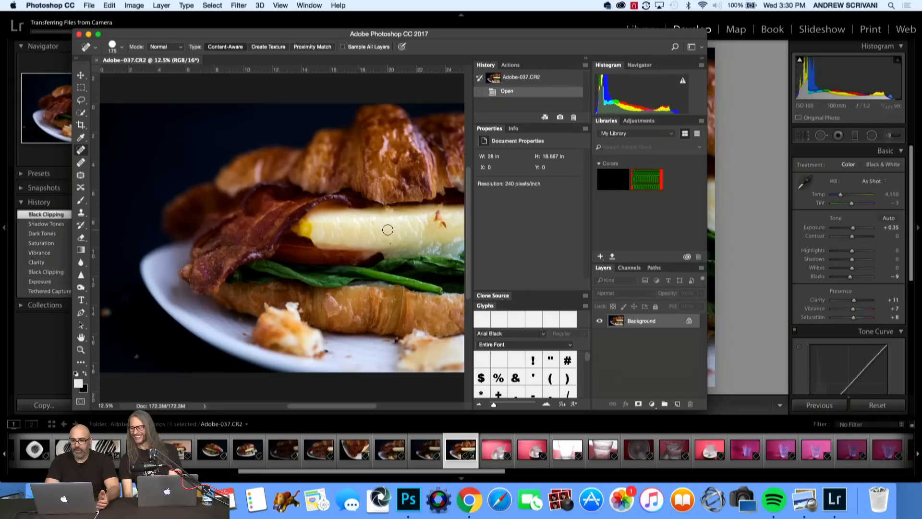
# Remove the crumbs and blemishes from the egg with the Spot Healing Brush at size 300.
pyautogui.press(']')
pyautogui.press(']')
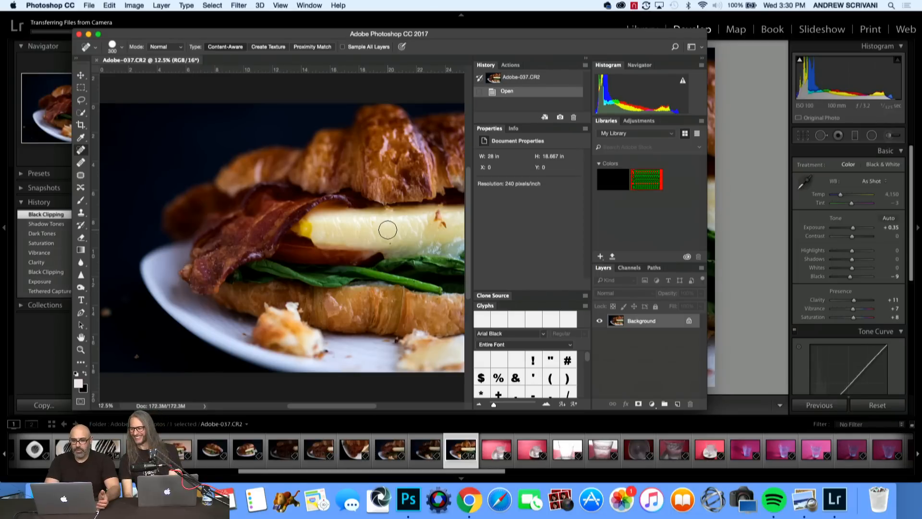
pyautogui.click(445, 225)
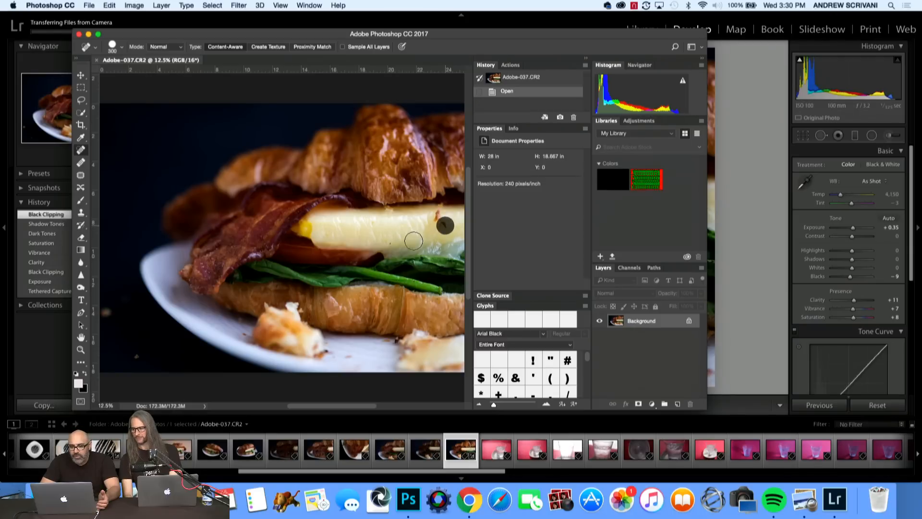
pyautogui.click(434, 219)
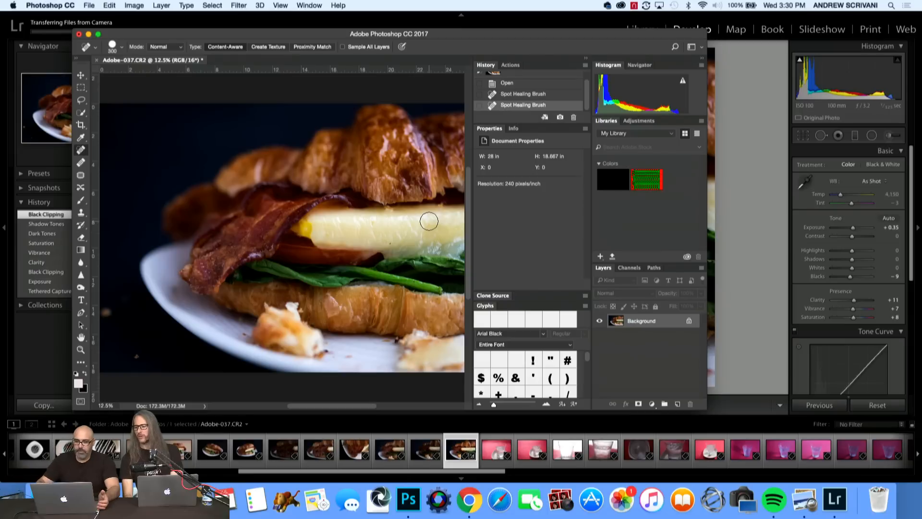
pyautogui.click(392, 215)
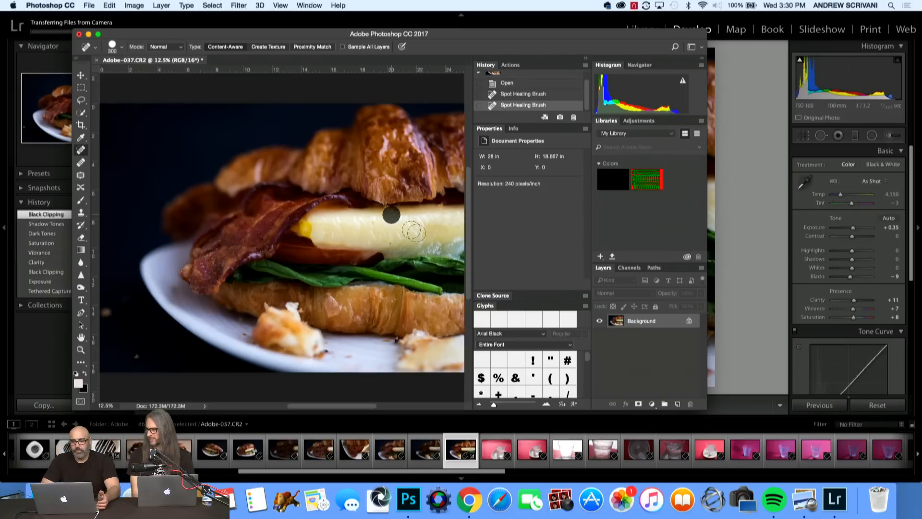
pyautogui.click(440, 212)
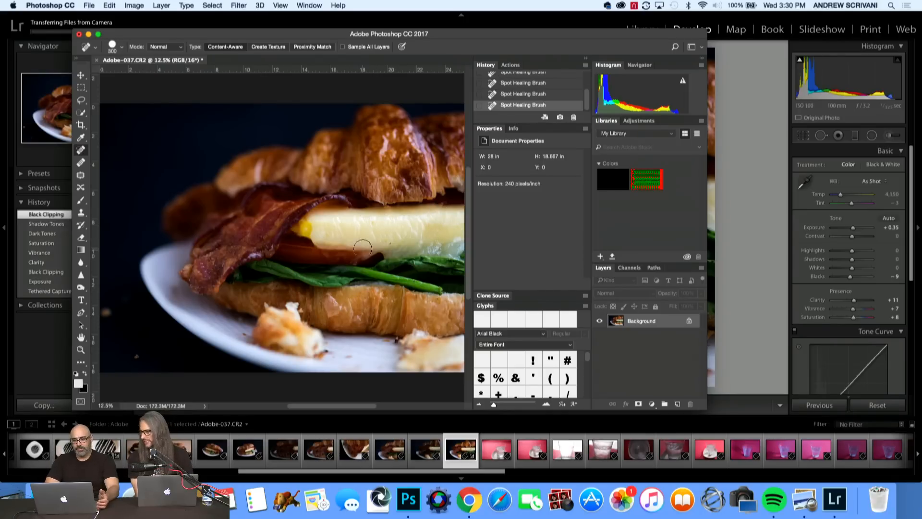
# Retouch the small specks on the egg with the Spot Healing Brush at size 200.
pyautogui.press('[')
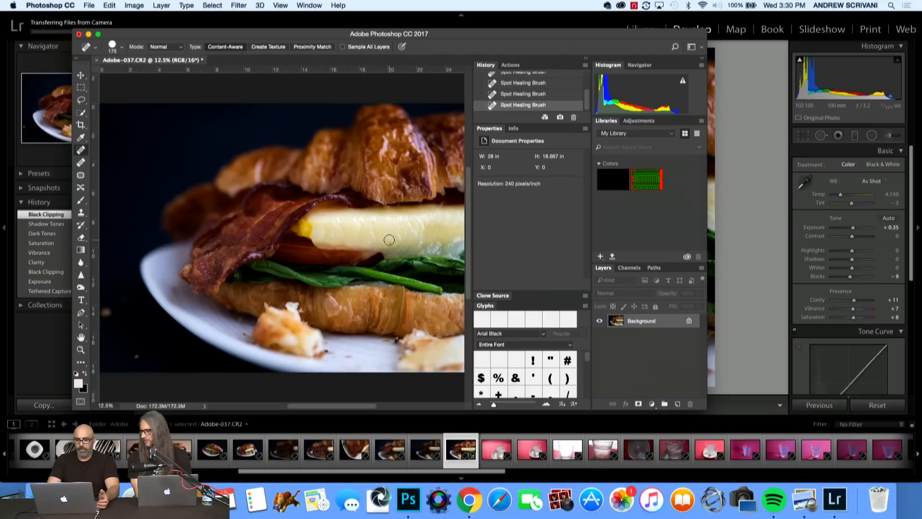
pyautogui.press('[')
pyautogui.press('[')
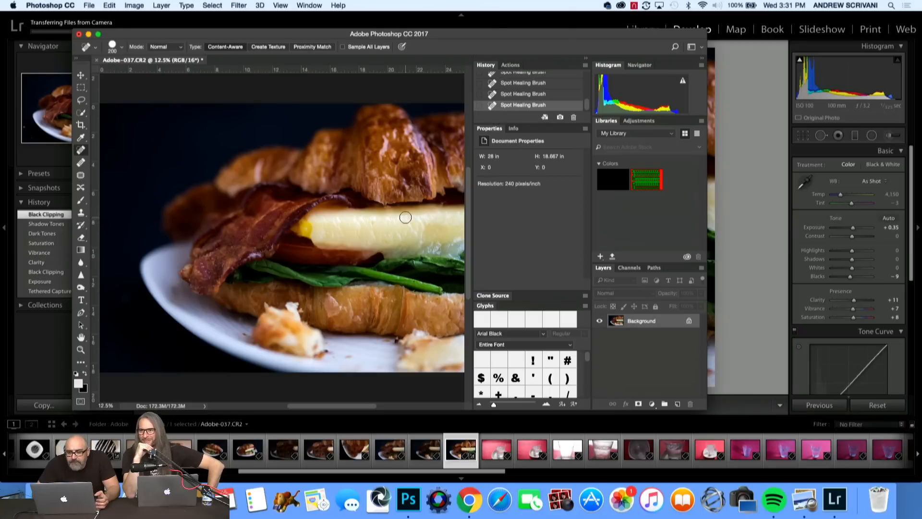
pyautogui.press('super+plus')
pyautogui.press('super+plus')
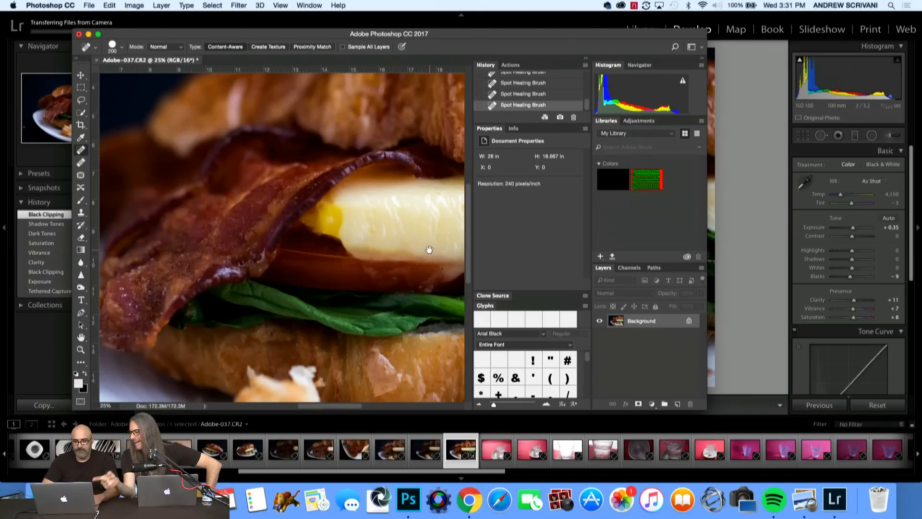
pyautogui.moveTo(429, 250)
pyautogui.mouseDown()
pyautogui.moveTo(377, 312)
pyautogui.moveTo(384, 254)
pyautogui.moveTo(428, 200)
pyautogui.moveTo(410, 248)
pyautogui.mouseUp()
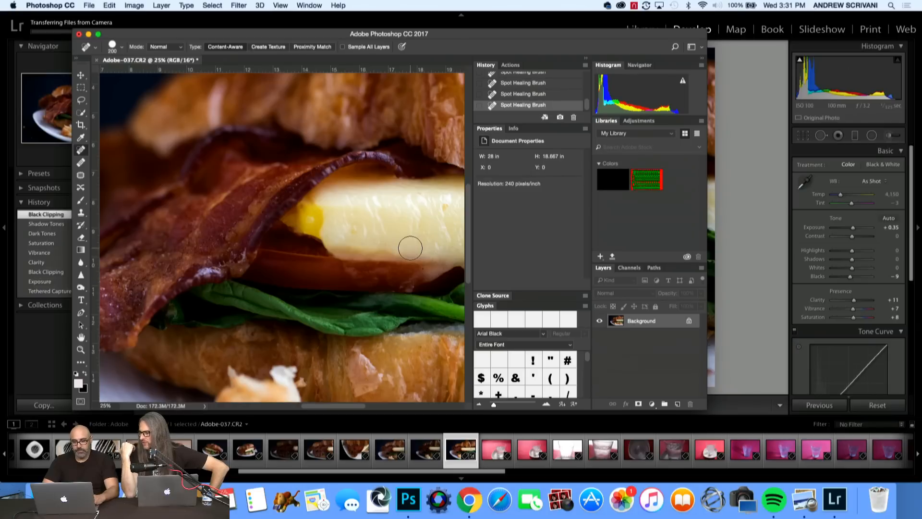
pyautogui.click(440, 209)
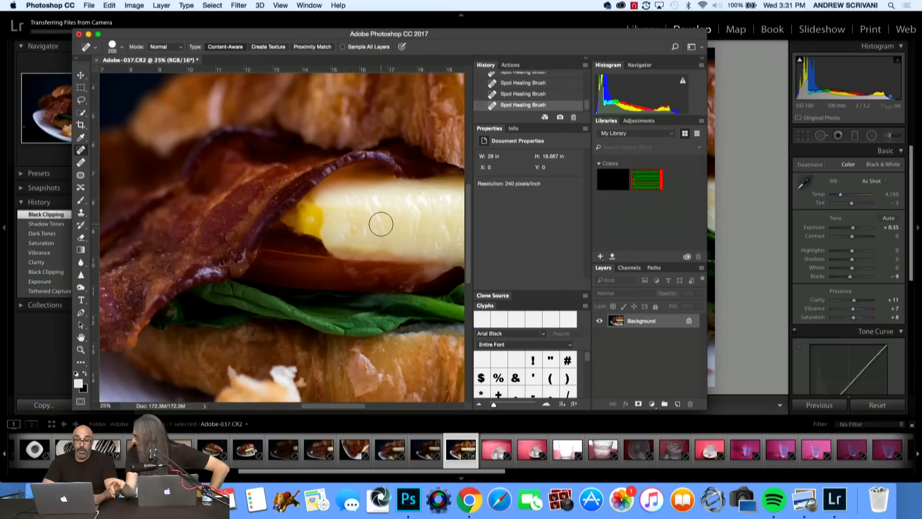
# Heal the small flaw just below the upper croissant and the dark speck near the egg's far end.
pyautogui.press('space')
pyautogui.moveTo(381, 224); pyautogui.dragTo(248, 235)
pyautogui.press('space')
pyautogui.moveTo(344, 225)
pyautogui.mouseDown()
pyautogui.moveTo(284, 232)
pyautogui.moveTo(287, 273)
pyautogui.mouseUp()
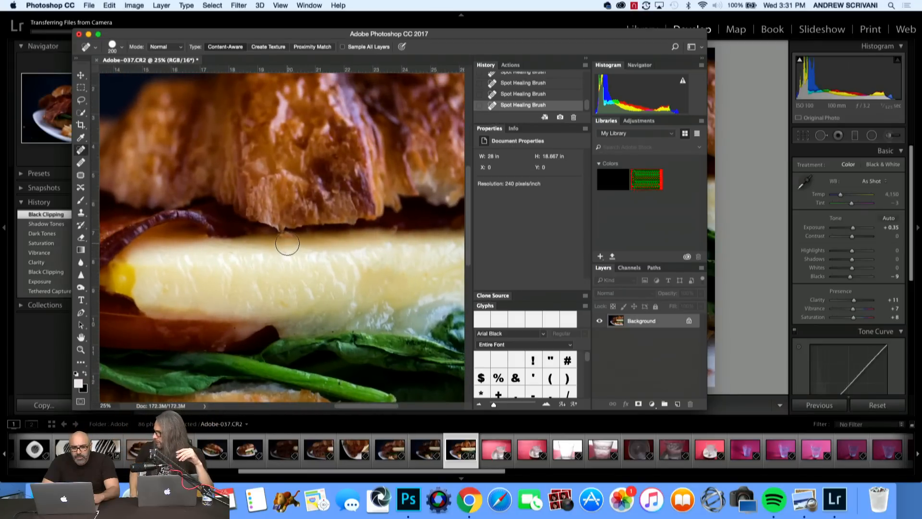
pyautogui.click(287, 243)
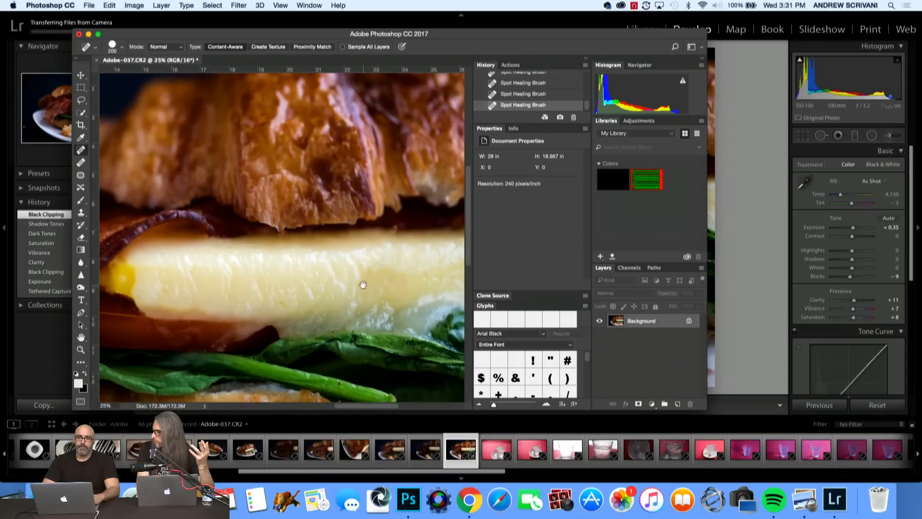
pyautogui.press('space')
pyautogui.moveTo(363, 289); pyautogui.dragTo(232, 291)
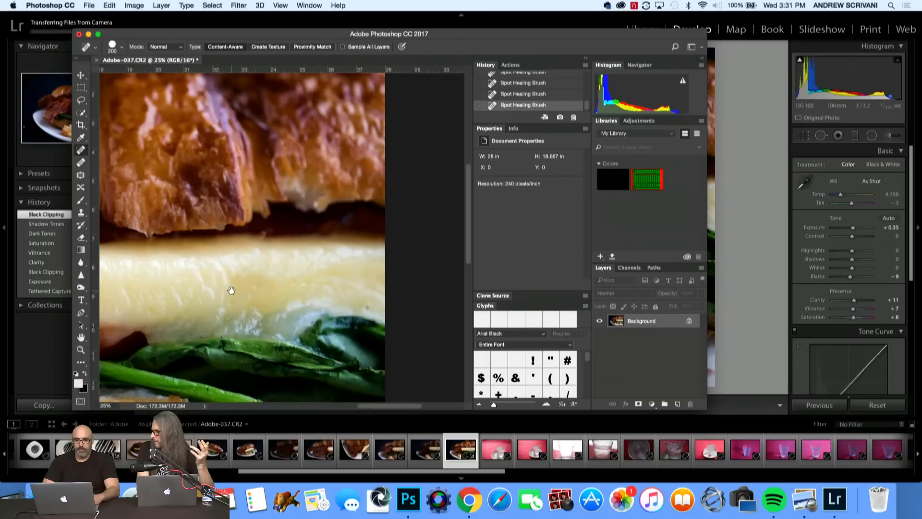
pyautogui.click(364, 299)
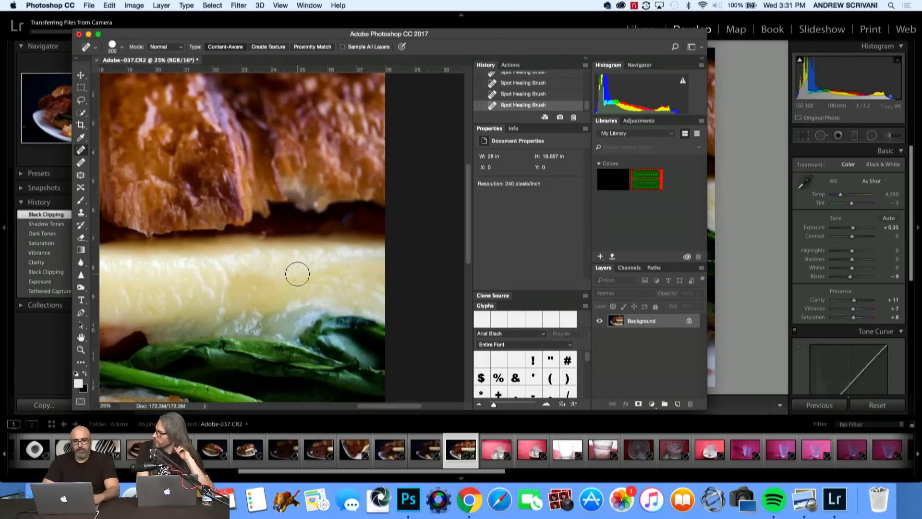
# Inspect the egg, spinach, lower croissant and plate crumbs for remaining blemishes, then check the sandwich as a whole.
pyautogui.press('space')
pyautogui.moveTo(296, 284); pyautogui.dragTo(416, 287)
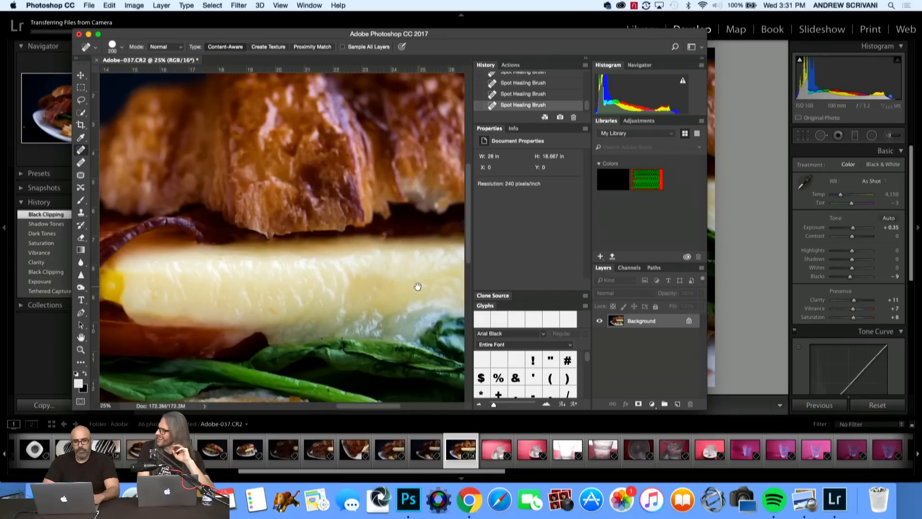
pyautogui.moveTo(300, 294)
pyautogui.mouseDown()
pyautogui.moveTo(426, 294)
pyautogui.moveTo(438, 254)
pyautogui.moveTo(432, 218)
pyautogui.mouseUp()
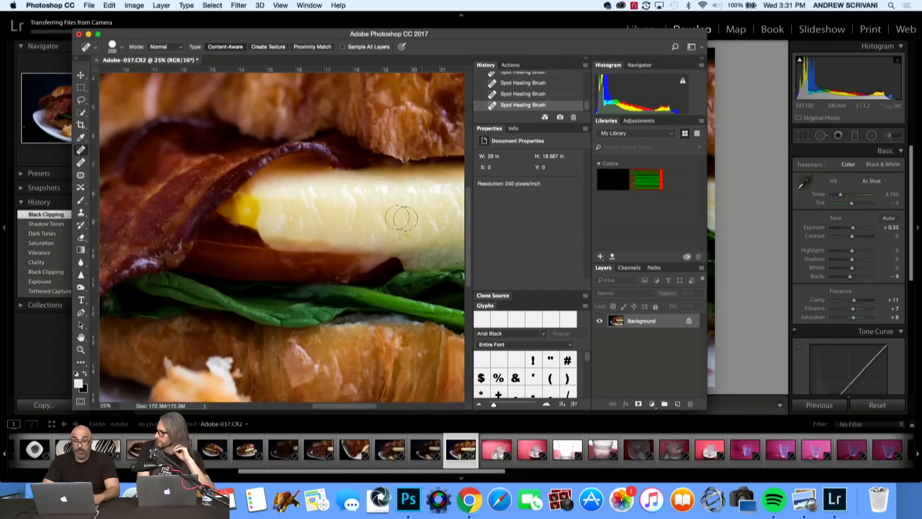
pyautogui.moveTo(346, 214); pyautogui.dragTo(340, 56)
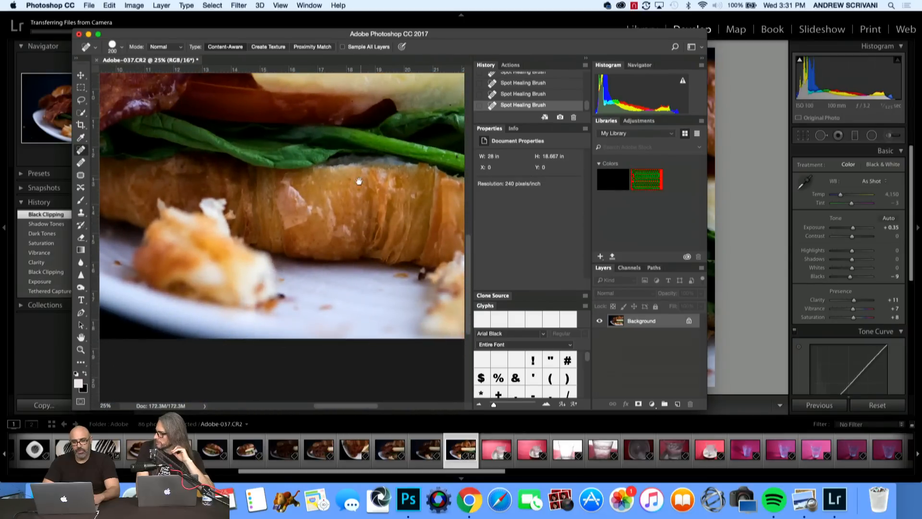
pyautogui.moveTo(359, 181); pyautogui.dragTo(431, 243)
pyautogui.moveTo(332, 217); pyautogui.dragTo(386, 310)
pyautogui.moveTo(311, 286); pyautogui.dragTo(270, 283)
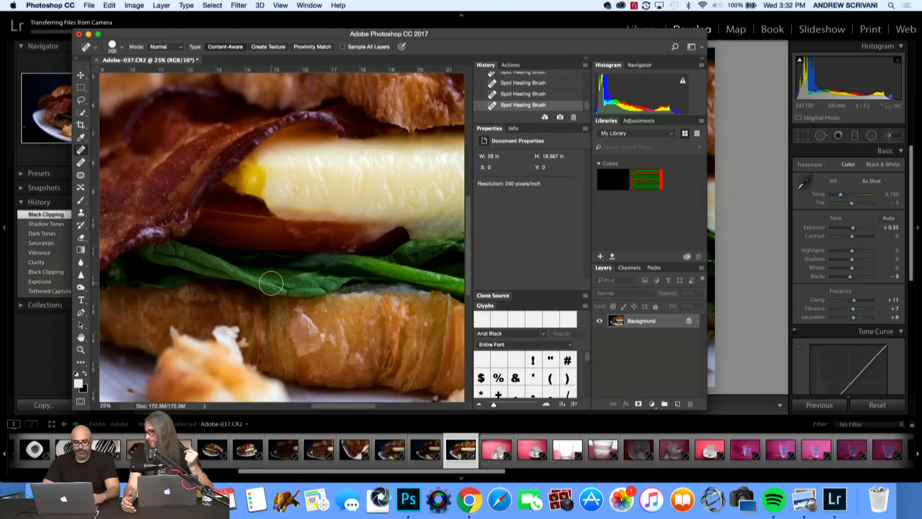
pyautogui.press('super+minus')
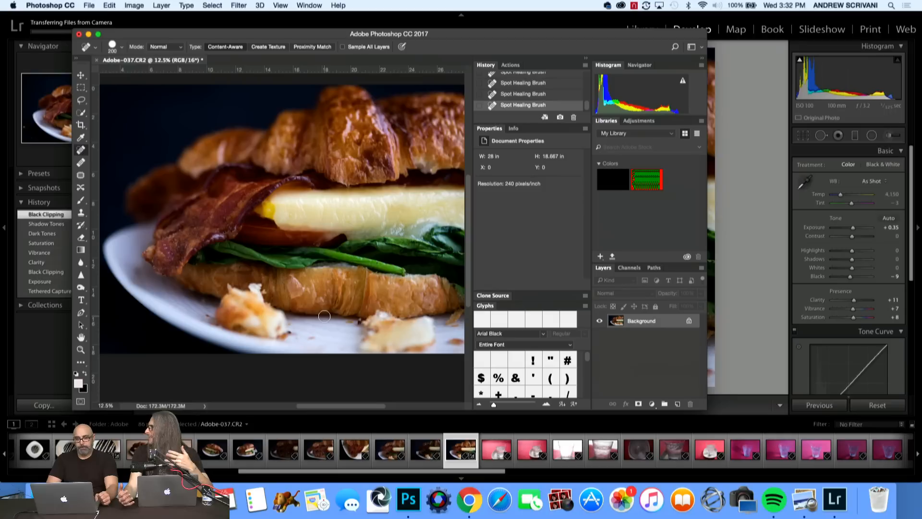
# Save a JPEG copy as Adobe-037.jpg in the Adobe folder with quality 6 (Medium) and Baseline Optimized format.
pyautogui.click(89, 6)
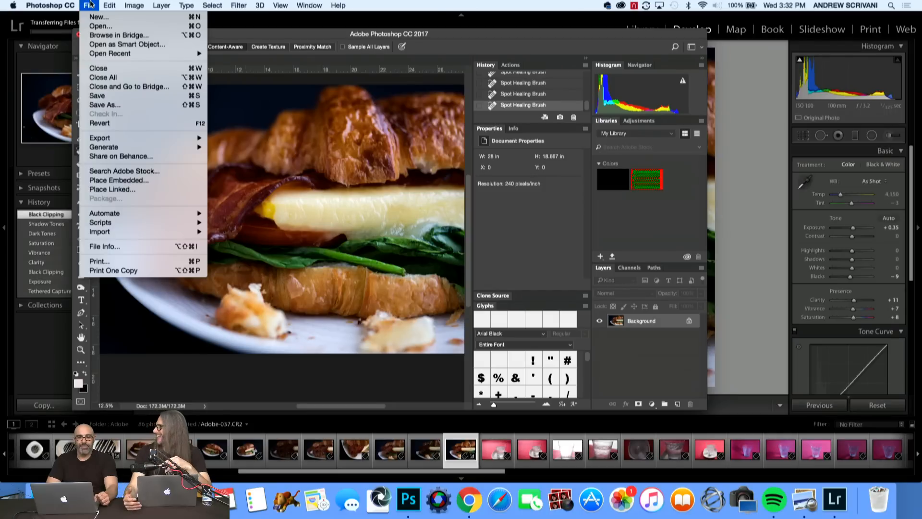
pyautogui.click(110, 102)
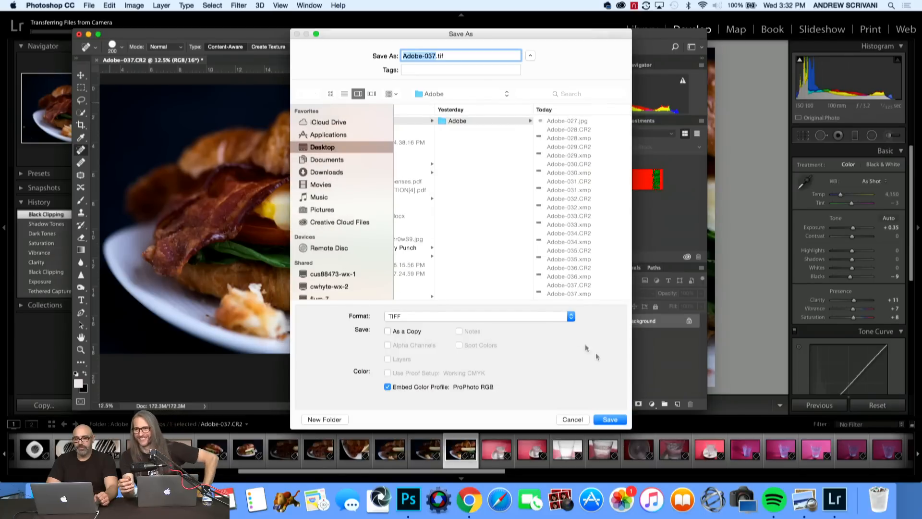
pyautogui.click(467, 318)
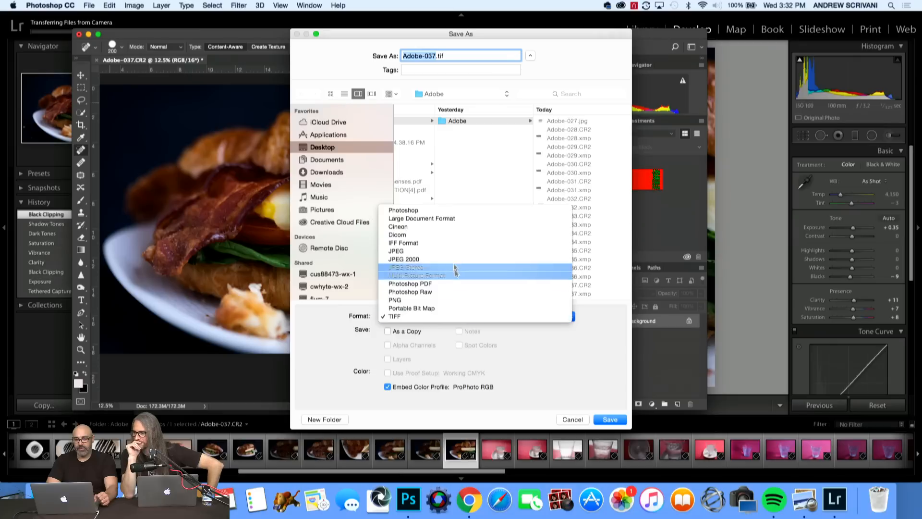
pyautogui.click(445, 256)
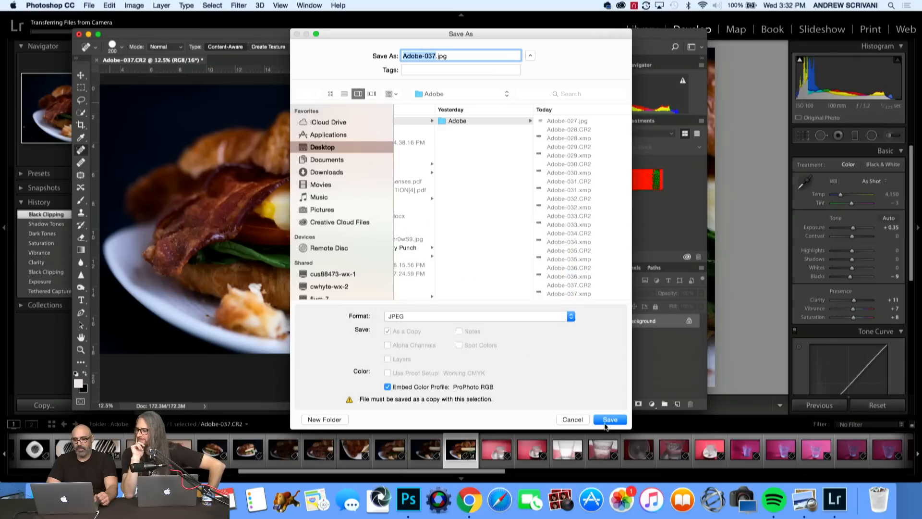
pyautogui.click(606, 423)
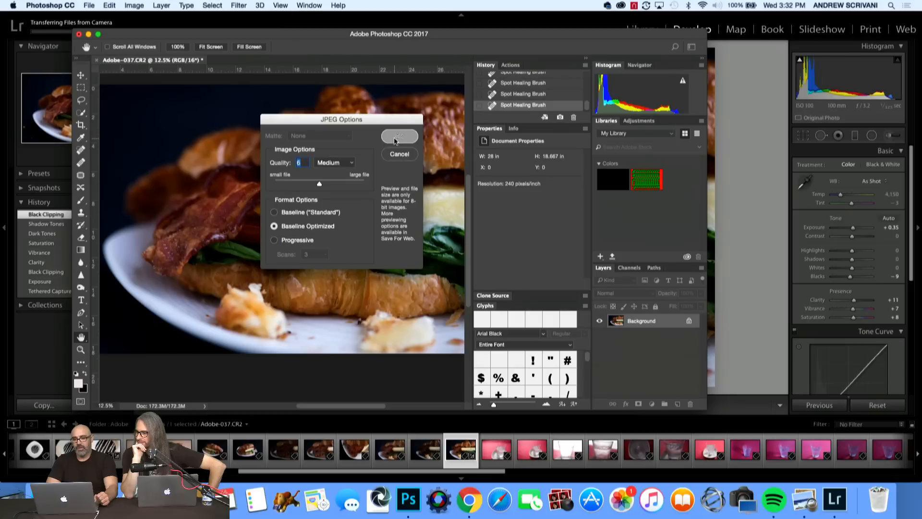
pyautogui.click(395, 138)
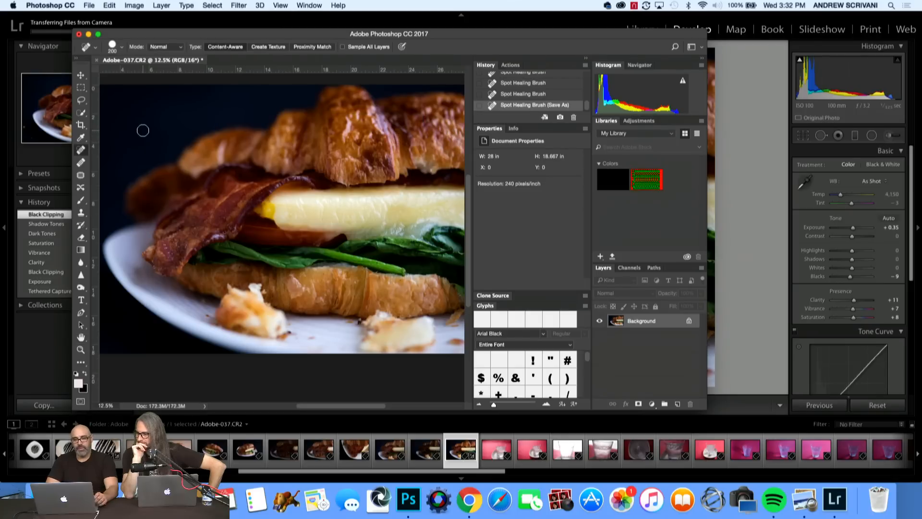
# Close Adobe-037.CR2 without saving changes and return to Lightroom with the whole sandwich photo in view.
pyautogui.press('super+w')
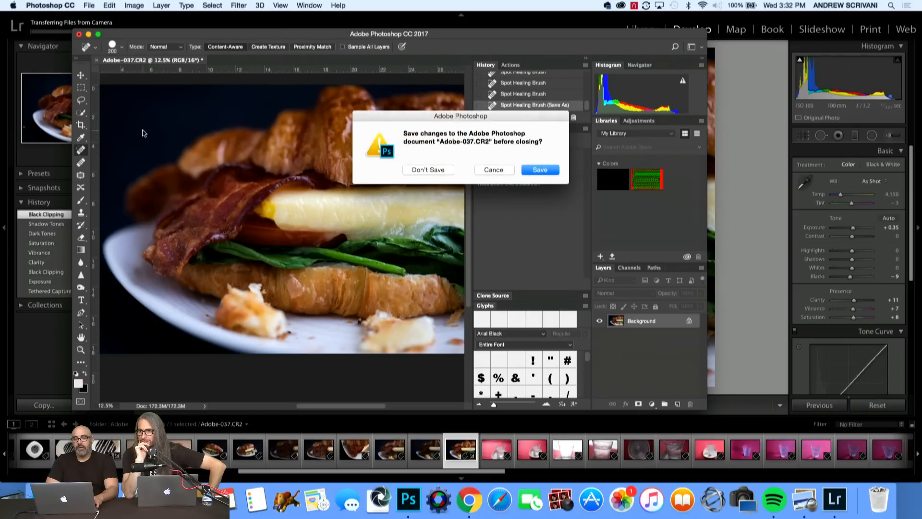
pyautogui.click(426, 170)
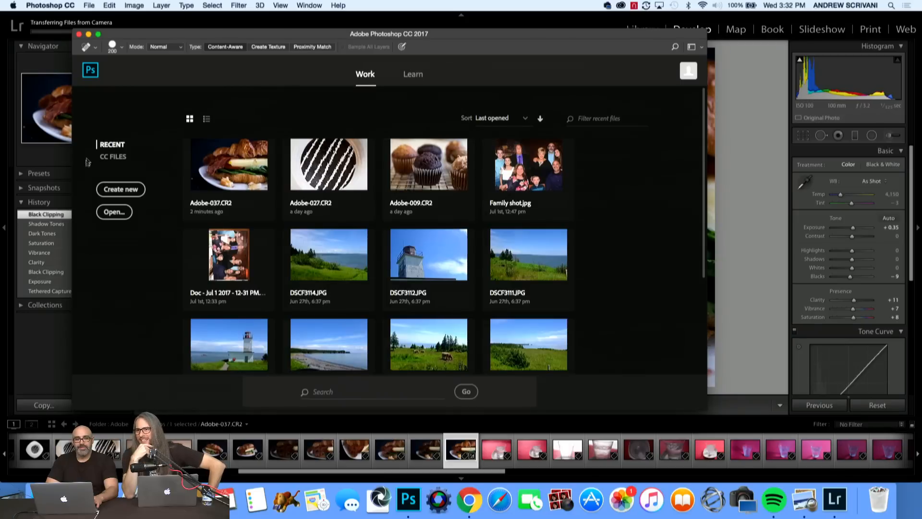
pyautogui.click(58, 163)
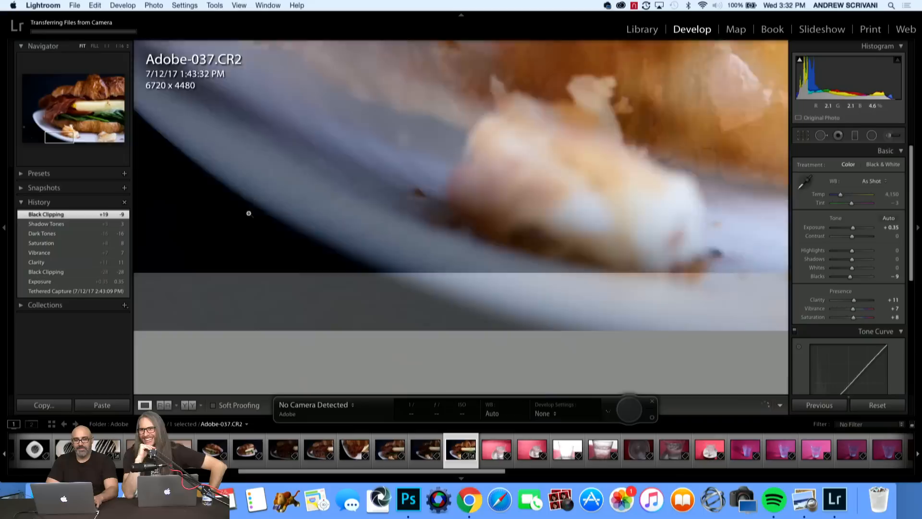
pyautogui.click(247, 207)
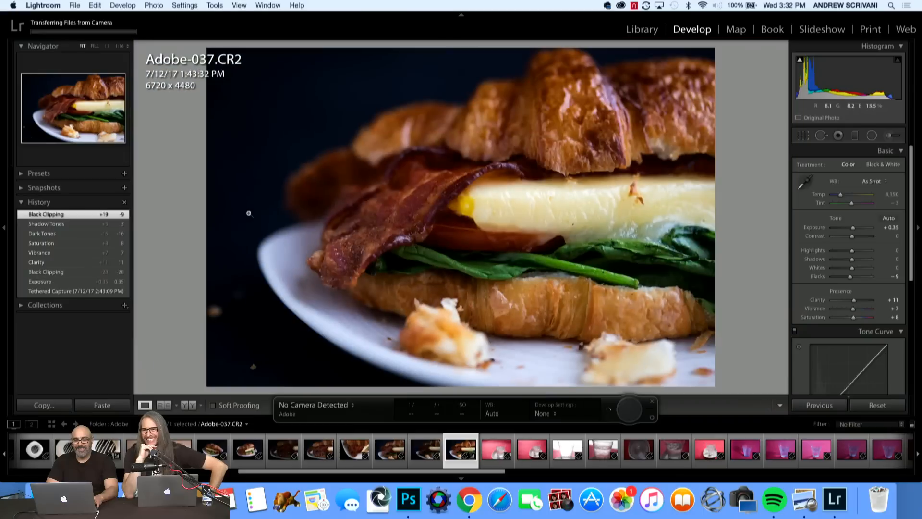
# Review the water glass shots on the pink background one after another, from Adobe-038.CR2 to the dark frame Adobe-050.CR2.
pyautogui.click(493, 448)
pyautogui.click(492, 446)
pyautogui.click(492, 446)
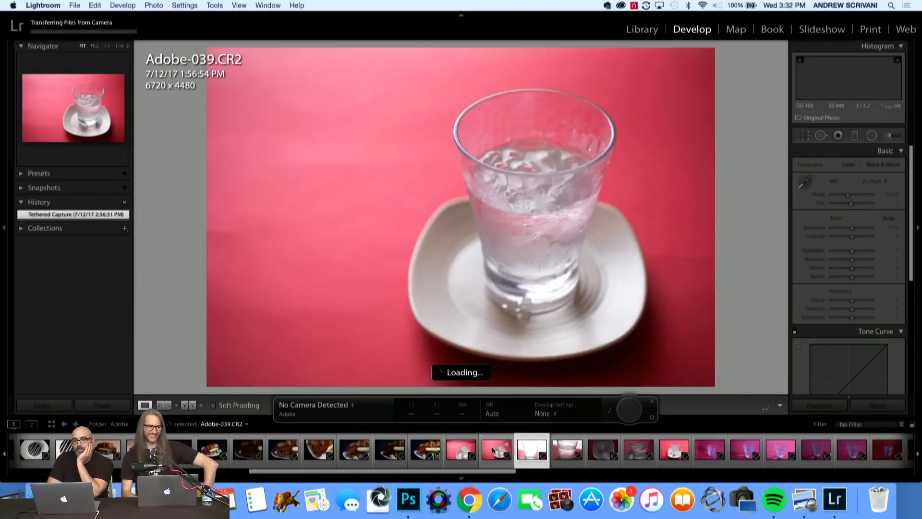
pyautogui.click(491, 445)
pyautogui.click(492, 449)
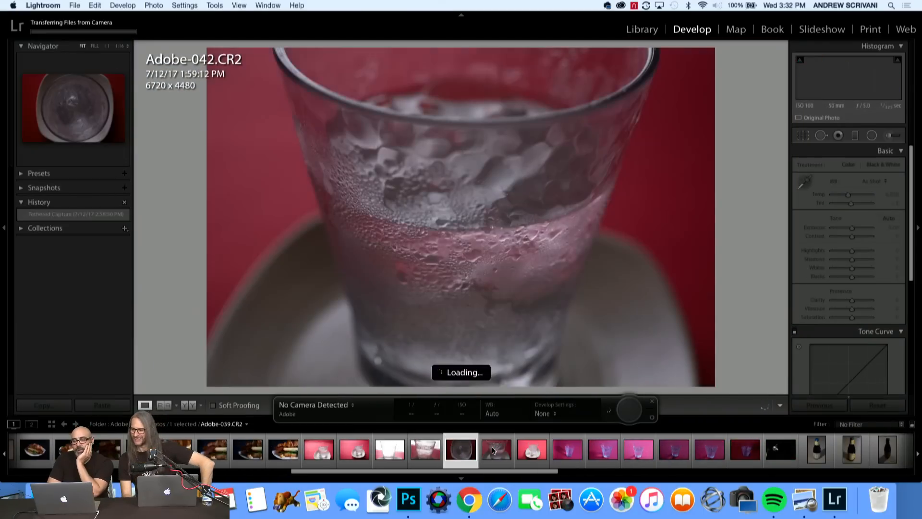
pyautogui.click(492, 449)
pyautogui.click(492, 449)
pyautogui.press('Right')
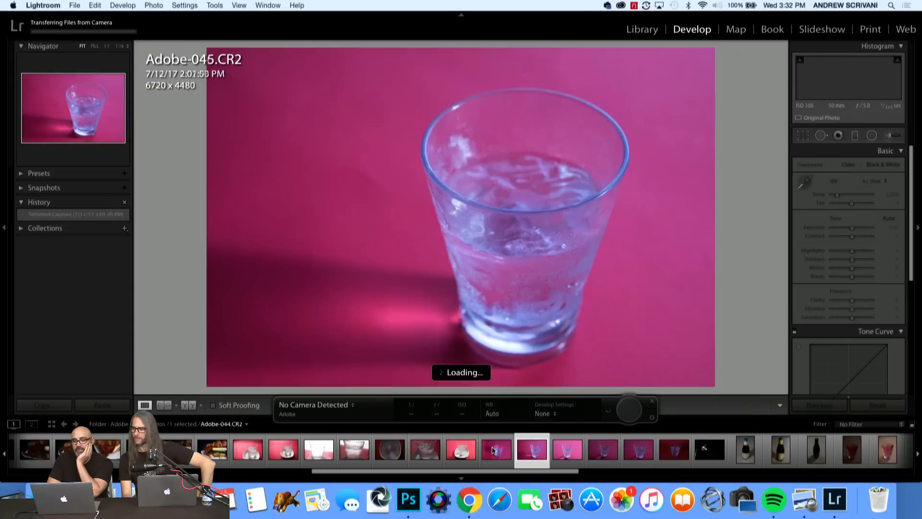
pyautogui.press('Right')
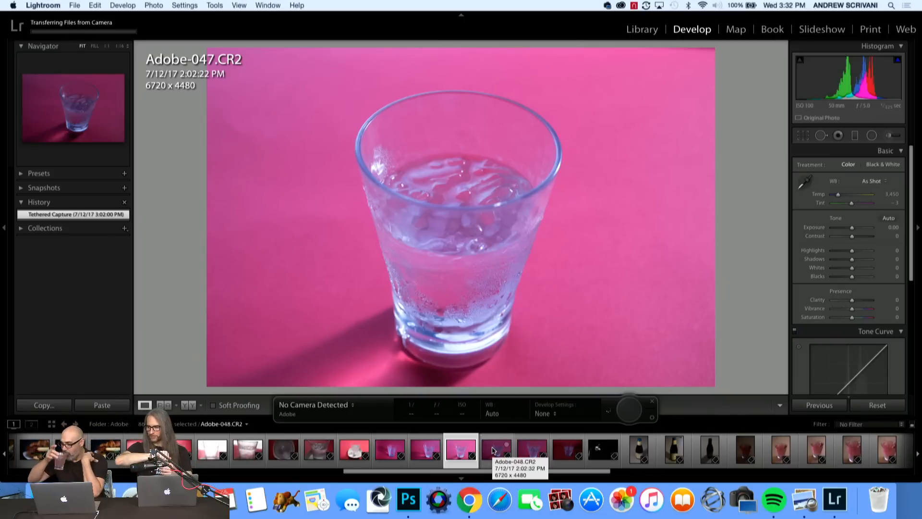
pyautogui.click(494, 450)
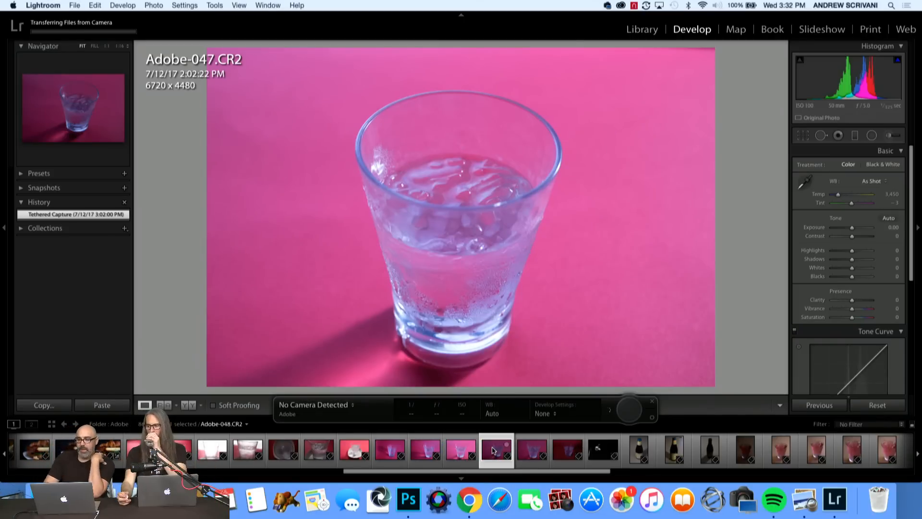
pyautogui.click(493, 450)
pyautogui.press('Right')
pyautogui.press('Right')
pyautogui.press('Right')
pyautogui.press('Right')
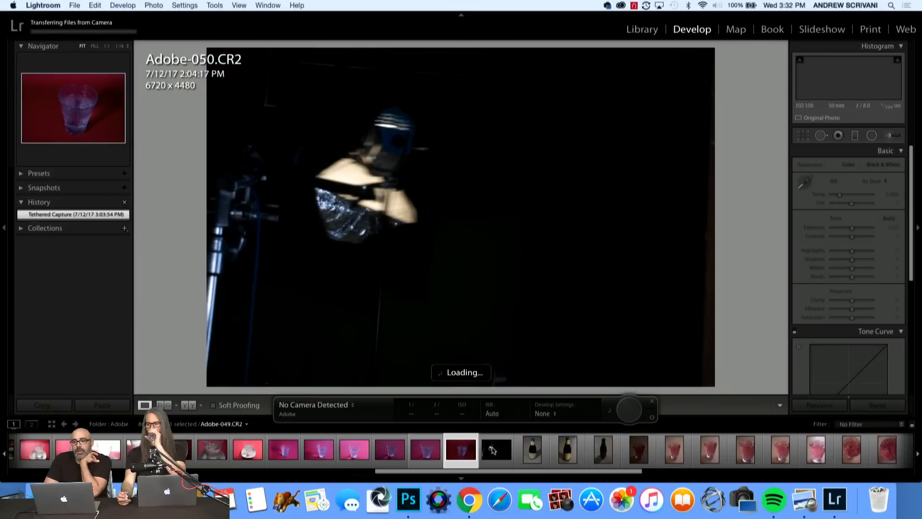
# Browse past the beer bottle and pink drink shots to the overhead photo of the full glass, Adobe-069.CR2.
pyautogui.press('Right')
pyautogui.press('Right')
pyautogui.press('Right')
pyautogui.press('Right')
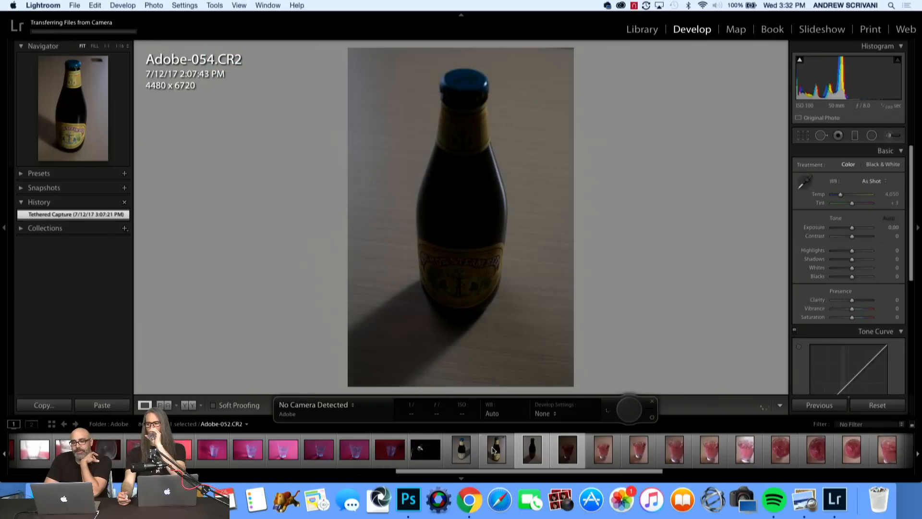
pyautogui.press('Right')
pyautogui.press('Right')
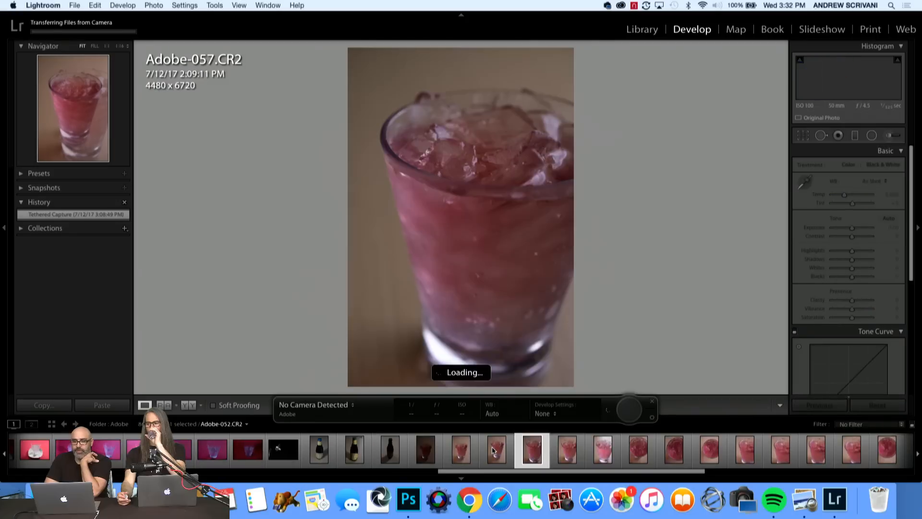
pyautogui.press('Right')
pyautogui.press('Right')
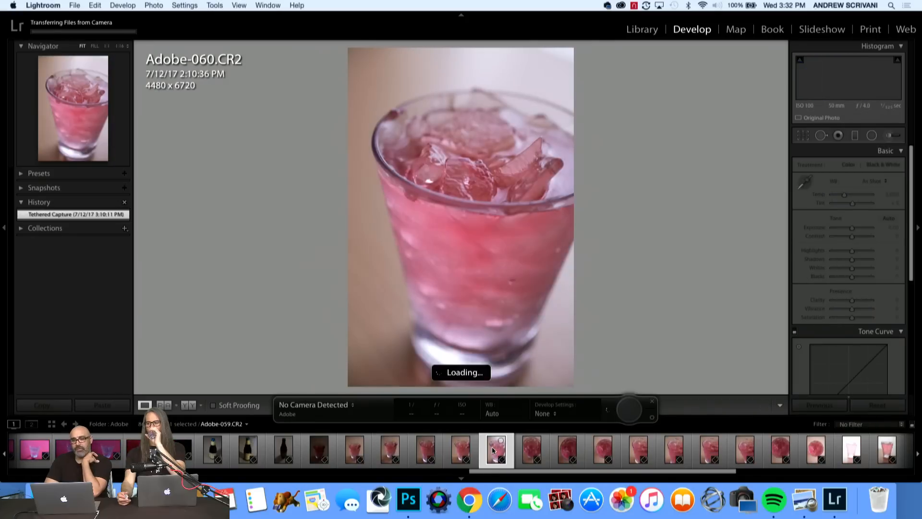
pyautogui.press('Right')
pyautogui.press('Right')
pyautogui.press('Right')
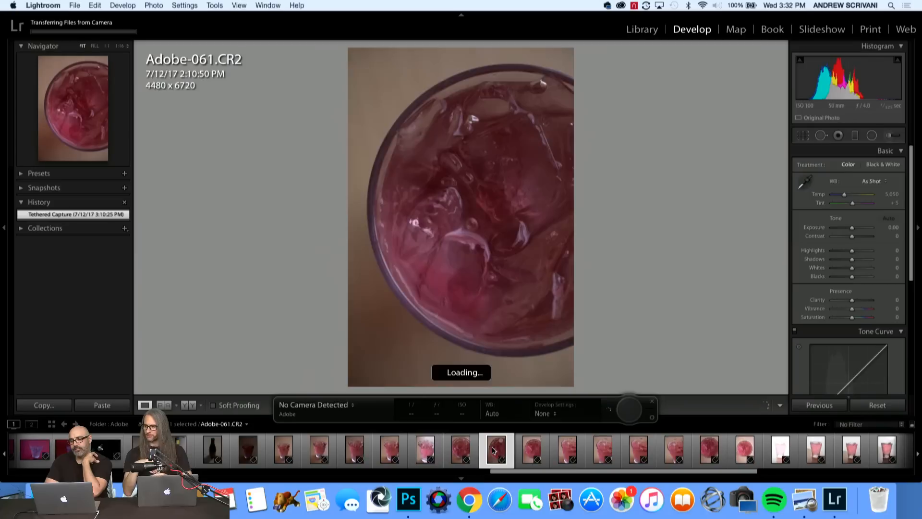
pyautogui.press('Right')
pyautogui.press('Right')
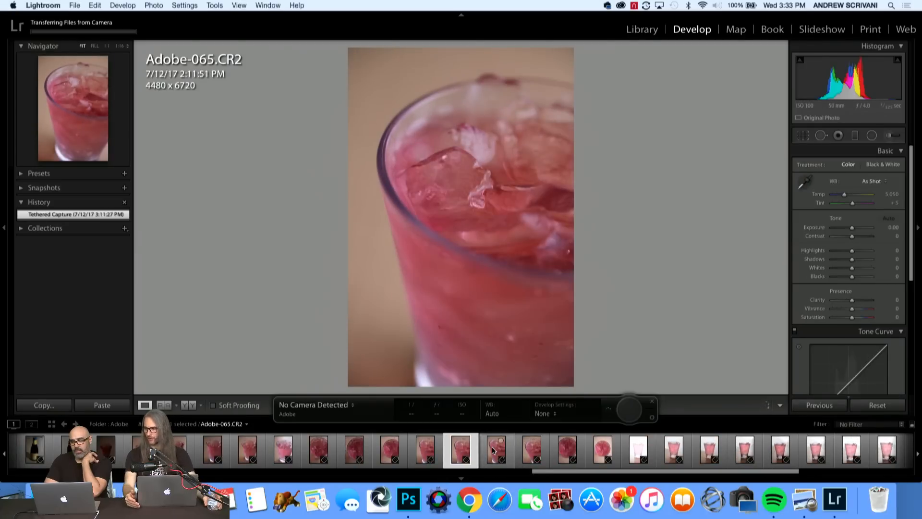
pyautogui.press('Right')
pyautogui.press('Right')
pyautogui.press('Right')
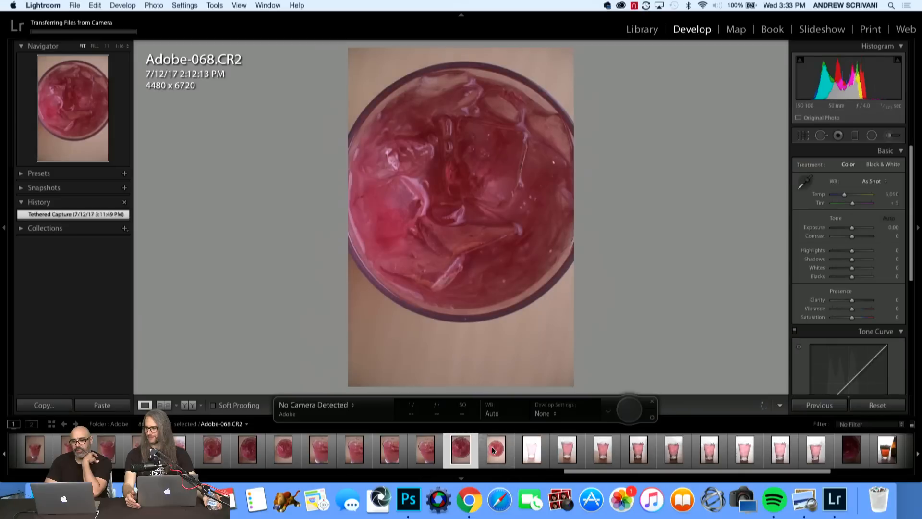
pyautogui.press('Right')
pyautogui.press('Right')
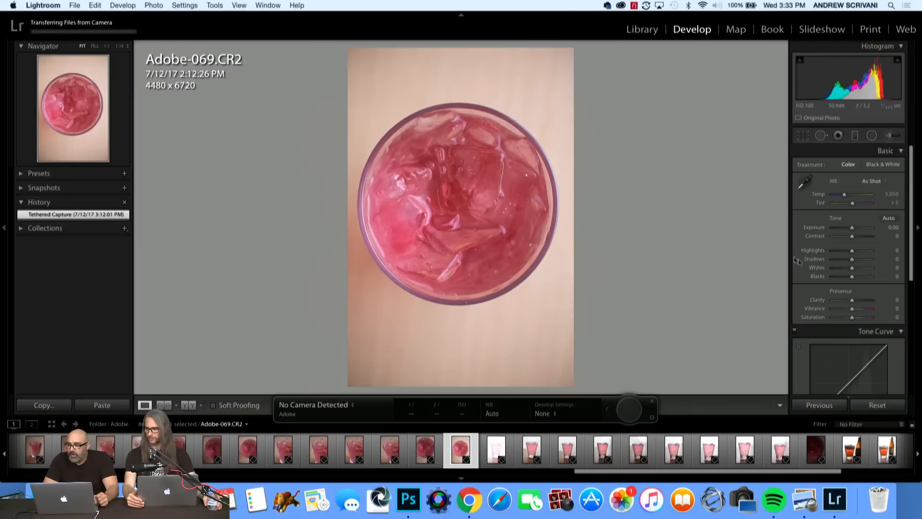
# Boost the pink drink photo's colour and definition with Saturation +20, Vibrance +2 and Clarity +6.
pyautogui.scroll(-1, 883, 292)
pyautogui.scroll(-5, 883, 292)
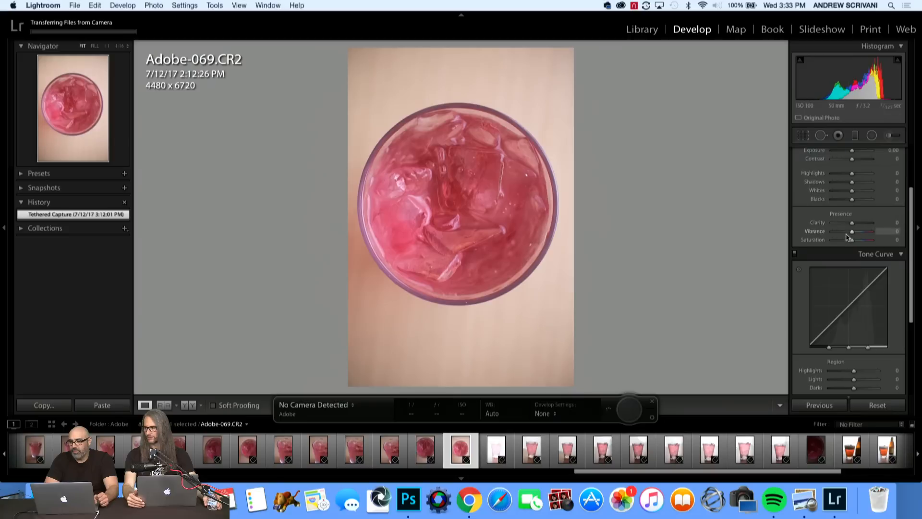
pyautogui.moveTo(852, 240); pyautogui.dragTo(854, 240)
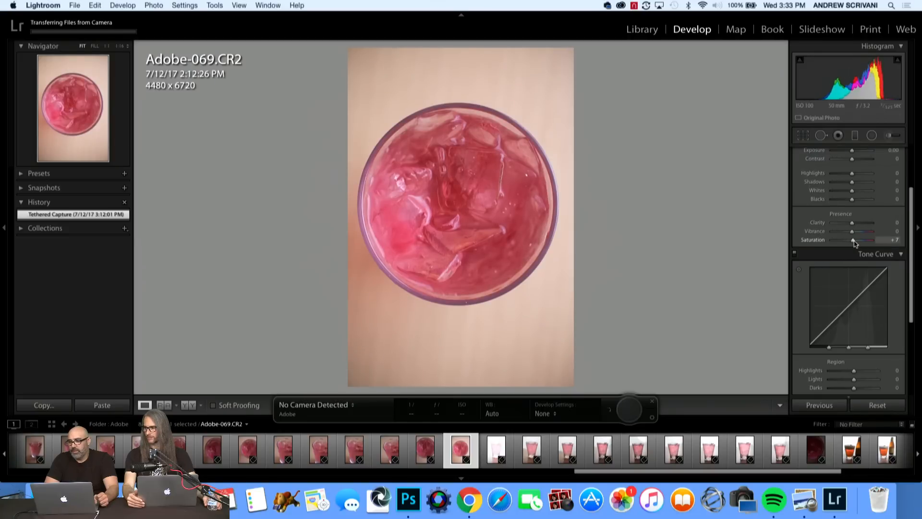
pyautogui.moveTo(856, 243); pyautogui.dragTo(858, 243)
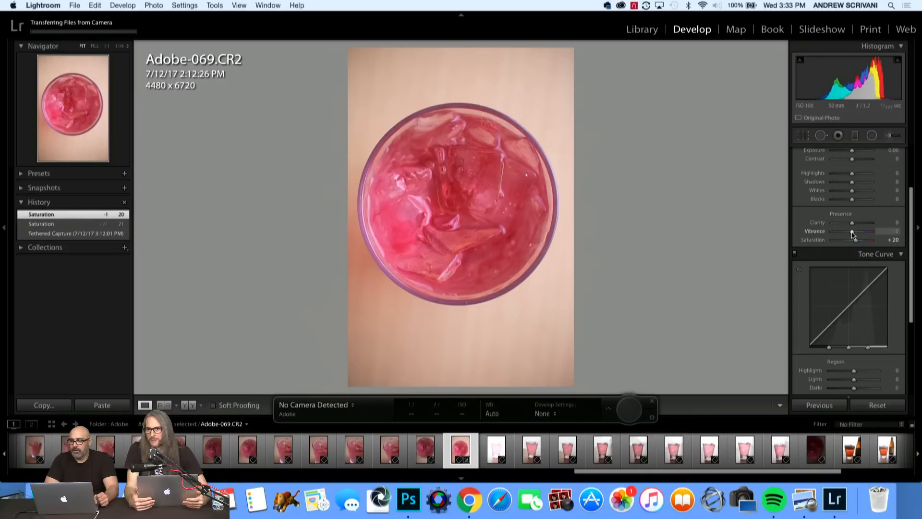
pyautogui.moveTo(853, 234); pyautogui.dragTo(852, 234)
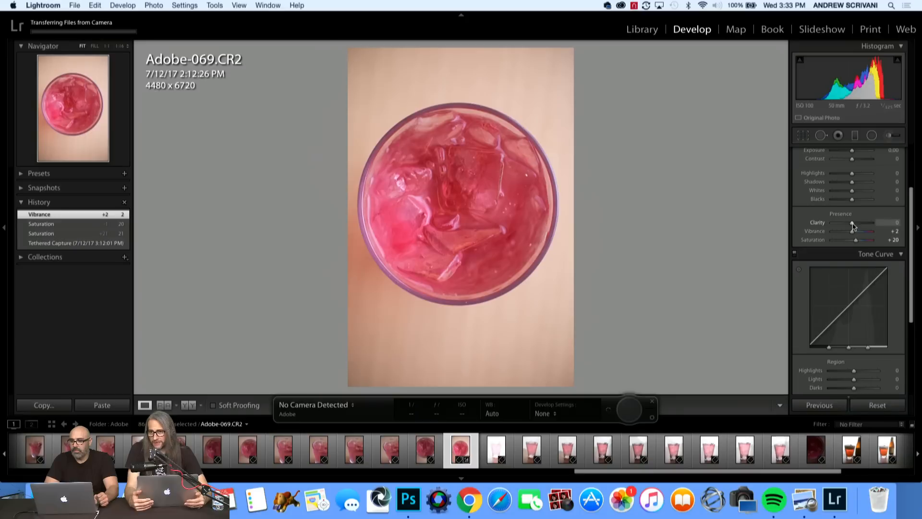
pyautogui.moveTo(853, 224); pyautogui.dragTo(853, 224)
# Adjust the pink drink photo's tone with Blacks -3, Exposure -0.05 and Highlights +67.
pyautogui.scroll(2, 854, 194)
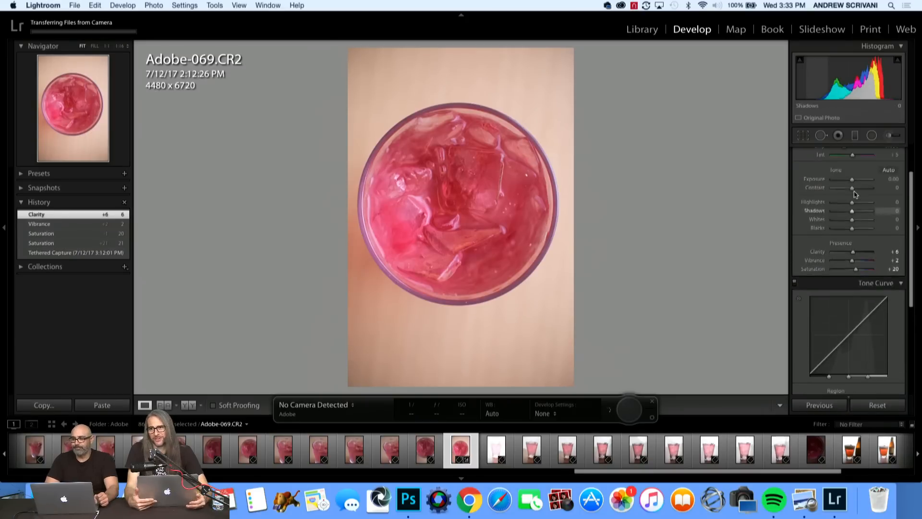
pyautogui.moveTo(853, 232); pyautogui.dragTo(852, 234)
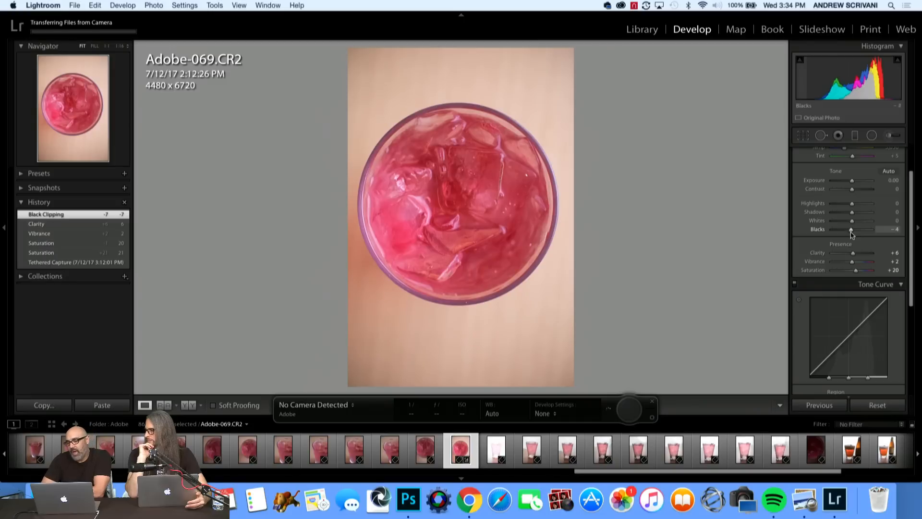
pyautogui.moveTo(852, 232); pyautogui.dragTo(852, 235)
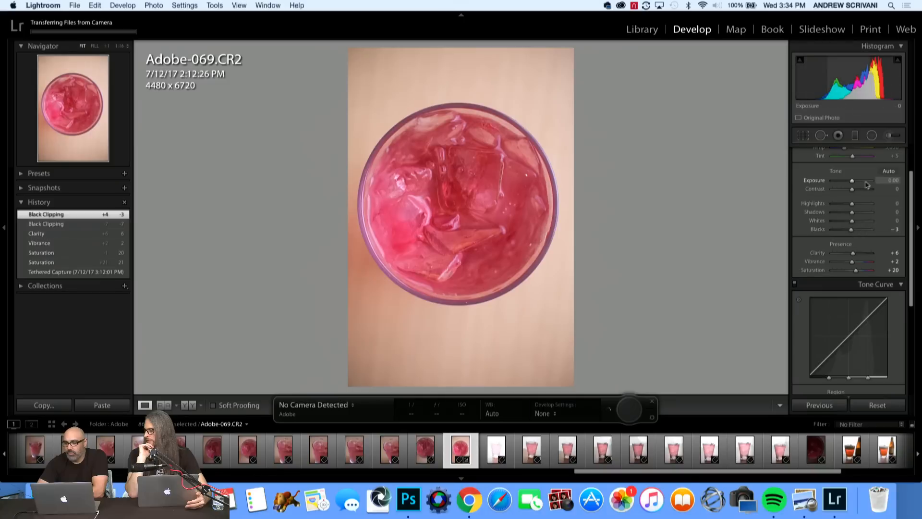
pyautogui.moveTo(852, 182); pyautogui.dragTo(864, 210)
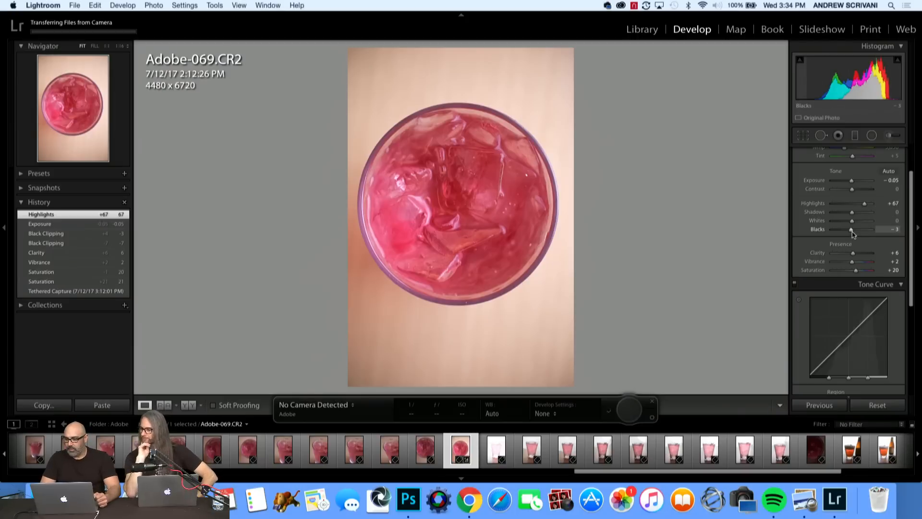
pyautogui.scroll(-6, 852, 234)
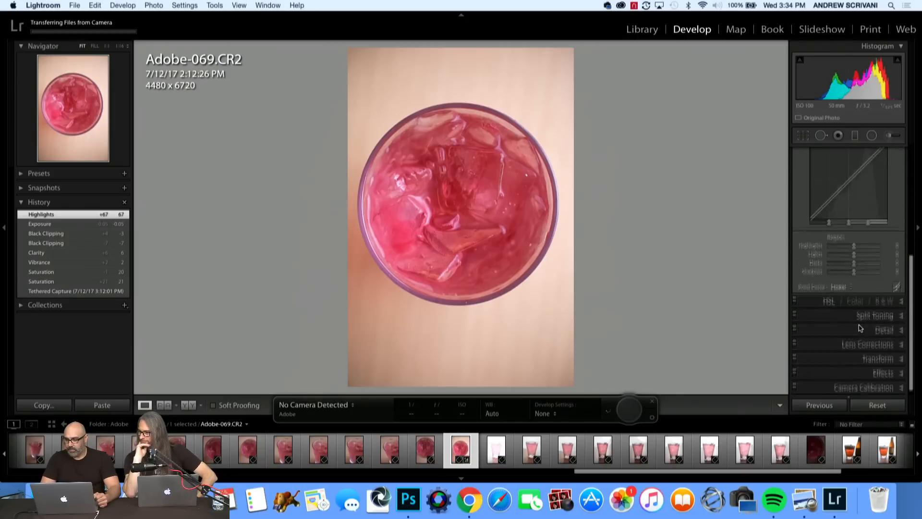
pyautogui.scroll(3, 859, 325)
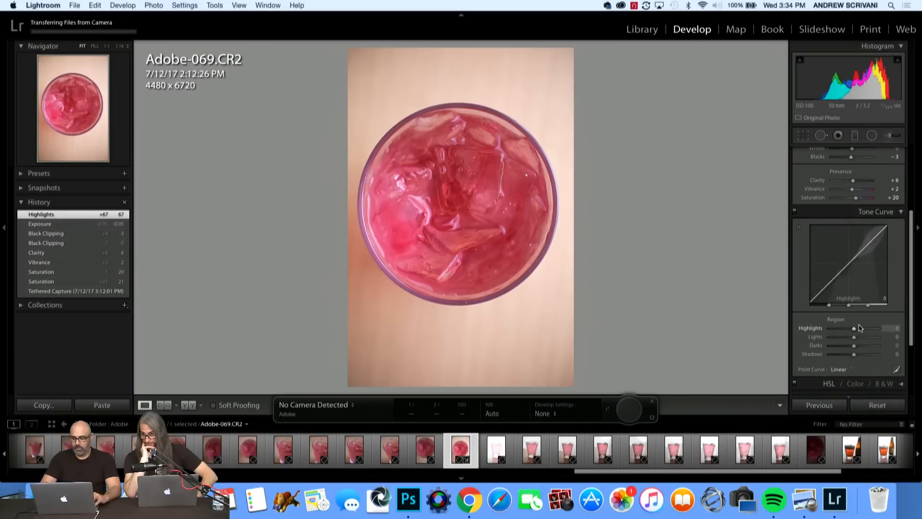
# Send Adobe-069.CR2 to Adobe Photoshop CC 2017 for editing, opening it anyway despite the Camera Raw compatibility notice.
pyautogui.rightClick(465, 446)
pyautogui.moveTo(566, 265)
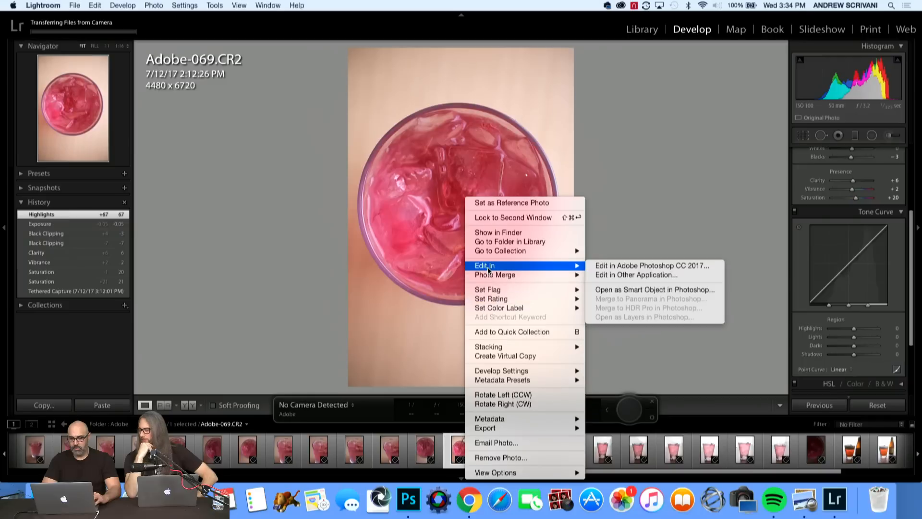
pyautogui.click(591, 266)
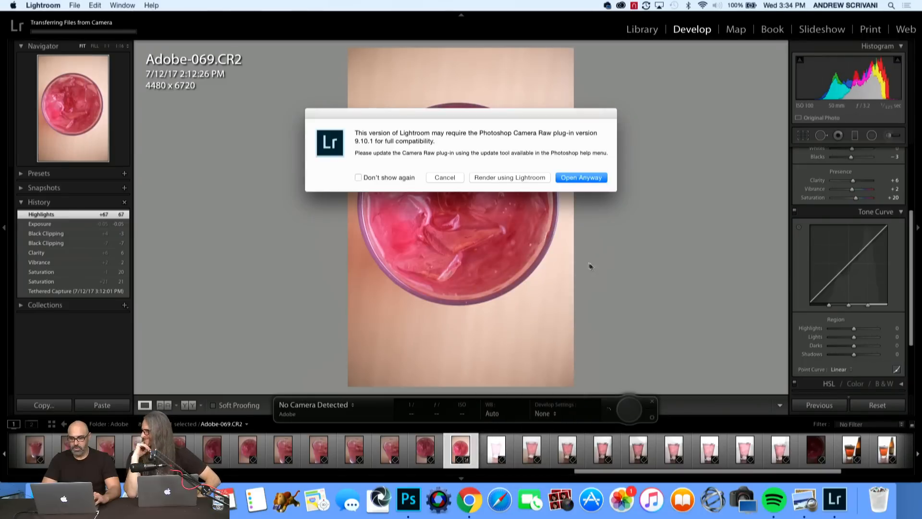
pyautogui.click(572, 176)
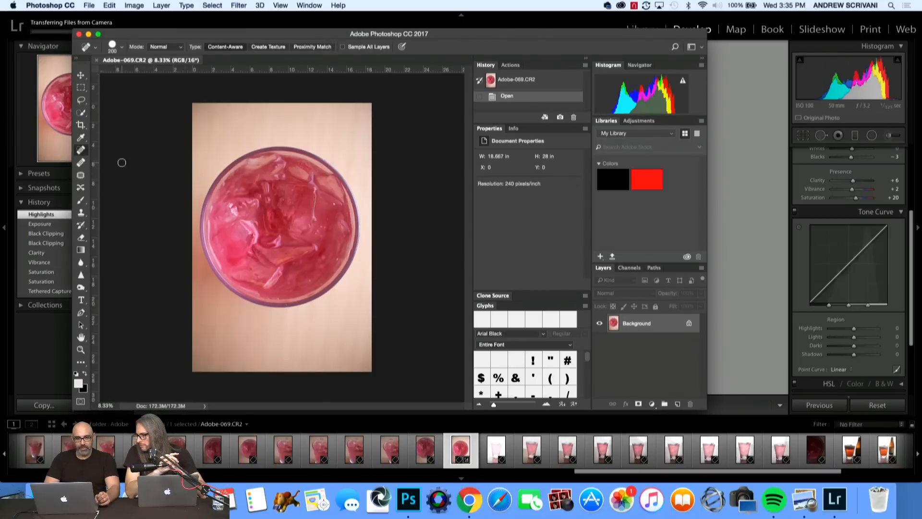
# Crop the pink drink photo to a 1:1 square across its full width, with the whole glass inside the frame.
pyautogui.click(80, 114)
pyautogui.click(80, 123)
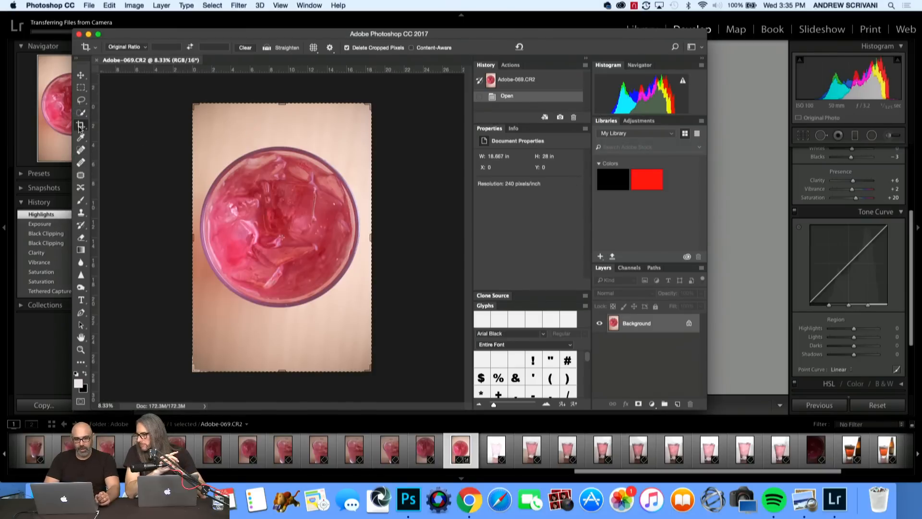
pyautogui.click(131, 48)
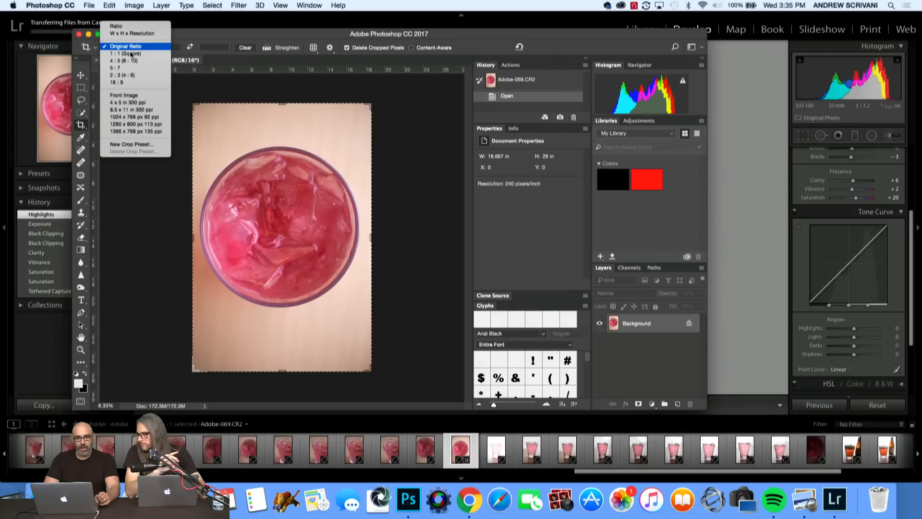
pyautogui.click(134, 54)
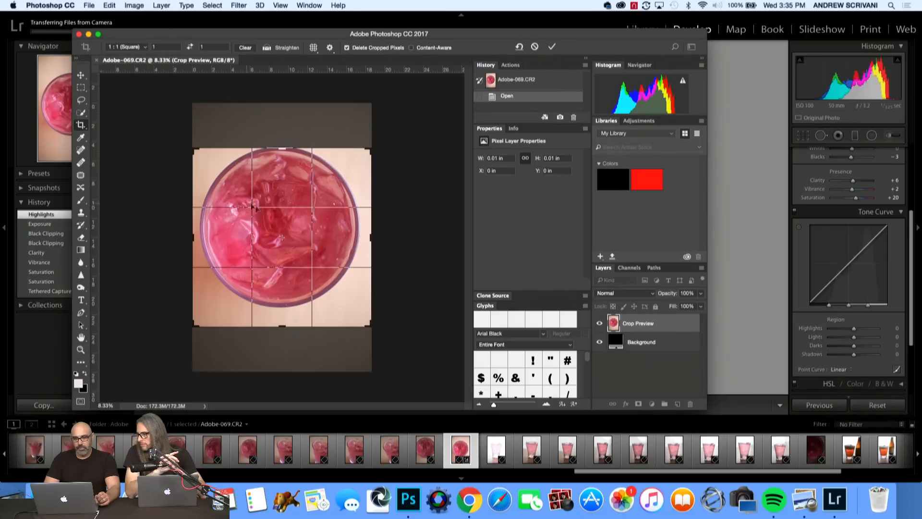
pyautogui.moveTo(273, 217)
pyautogui.mouseDown()
pyautogui.moveTo(273, 209)
pyautogui.moveTo(275, 226)
pyautogui.mouseUp()
pyautogui.press('Return')
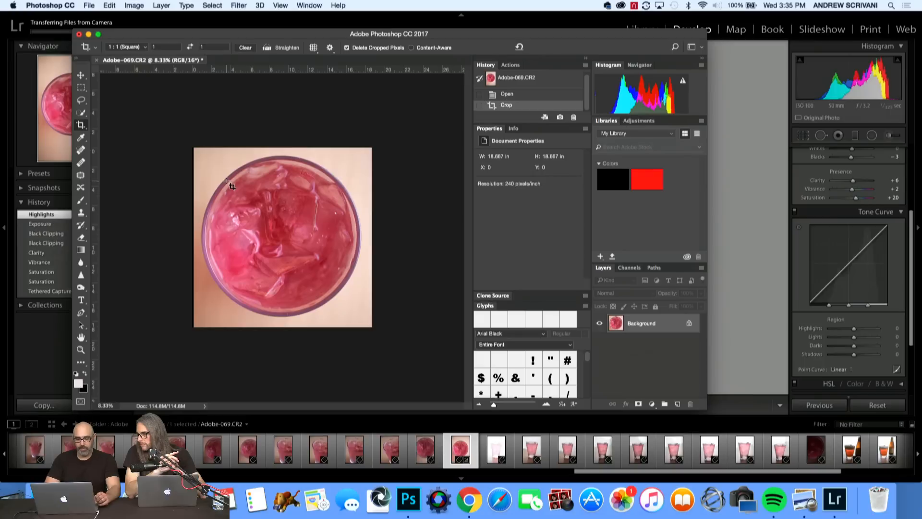
# Crop the square tighter to about 16.1 in per side, centring the glass so its rim meets the image edges.
pyautogui.click(78, 126)
pyautogui.moveTo(191, 145); pyautogui.dragTo(224, 157)
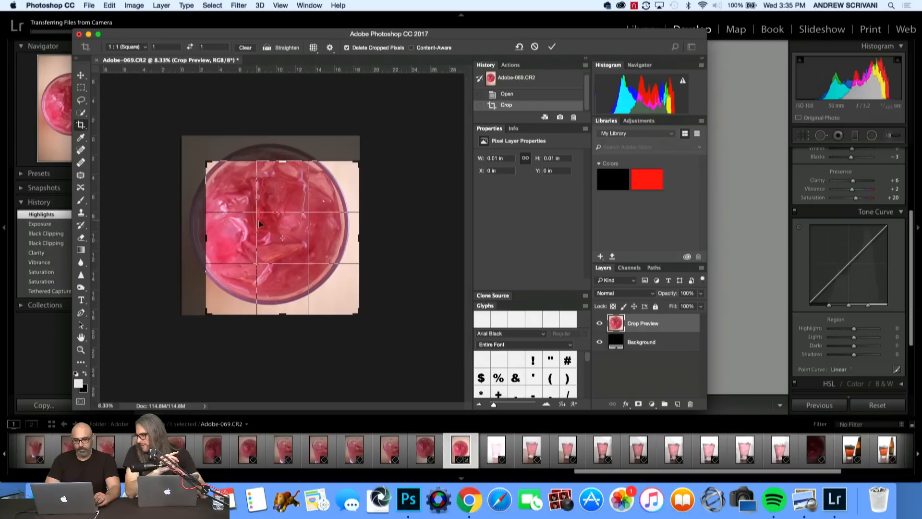
pyautogui.moveTo(259, 221); pyautogui.dragTo(273, 234)
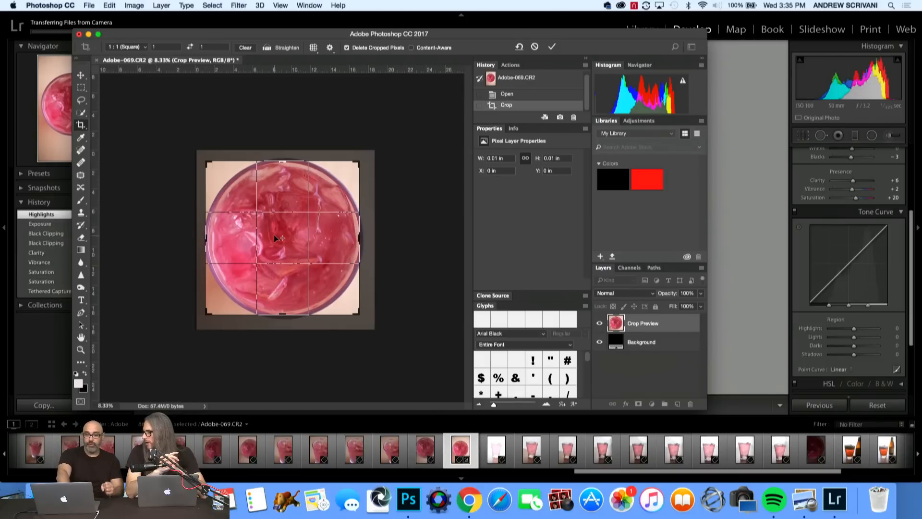
pyautogui.press('Return')
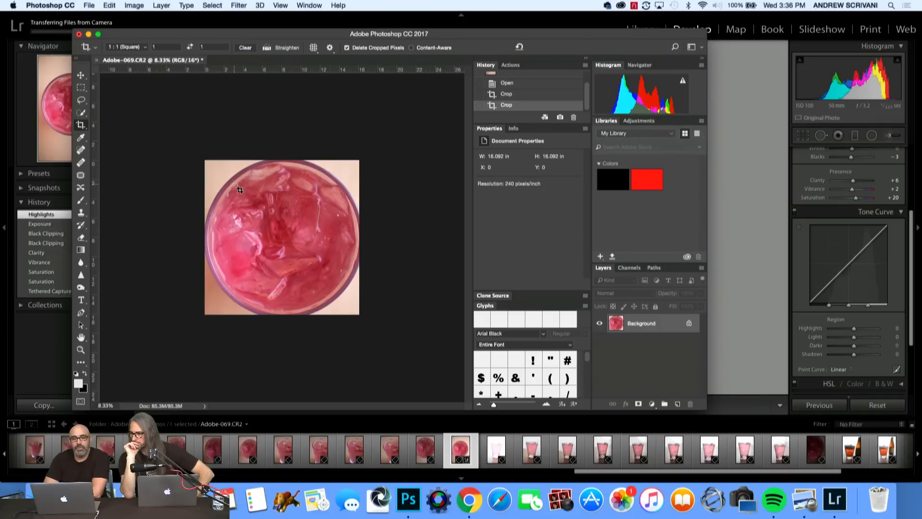
# Save the cropped pink drink photo as a JPEG named Adobe-069 in the Adobe folder, with quality 6 and Baseline Optimized format.
pyautogui.click(88, 5)
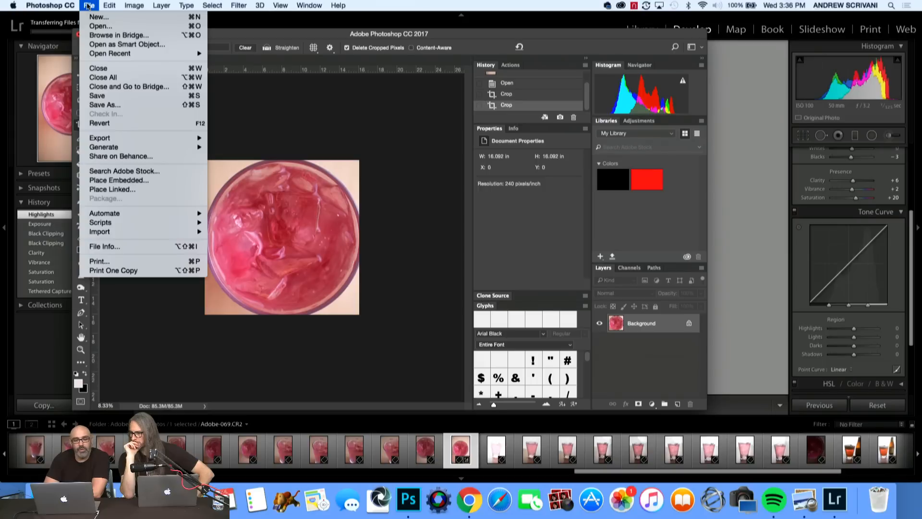
pyautogui.click(103, 105)
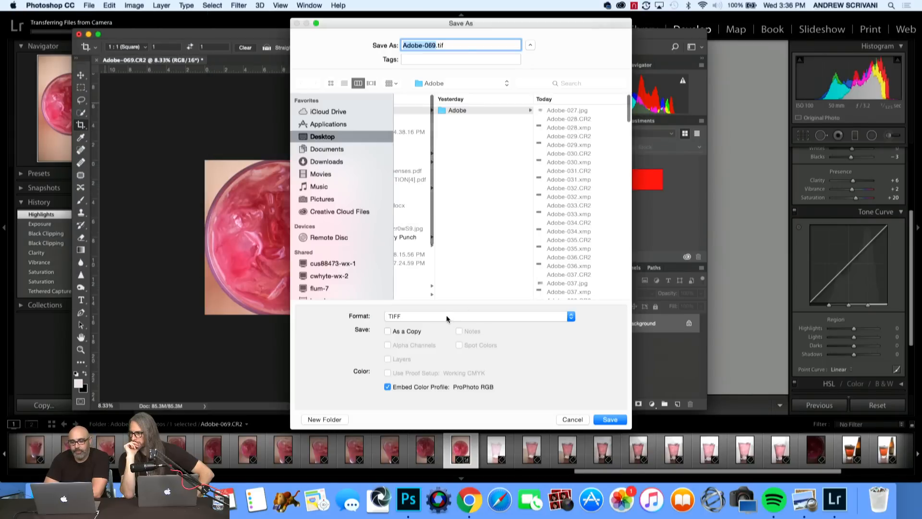
pyautogui.click(448, 316)
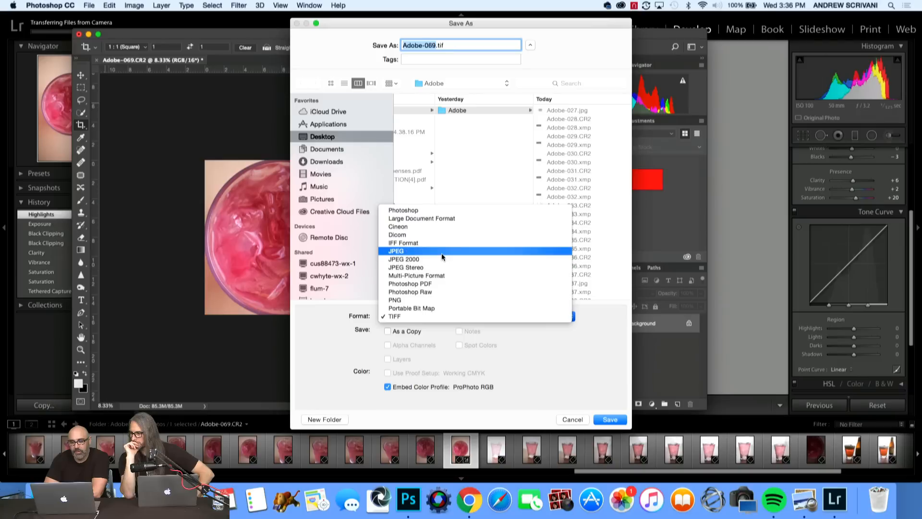
pyautogui.click(404, 251)
pyautogui.click(609, 419)
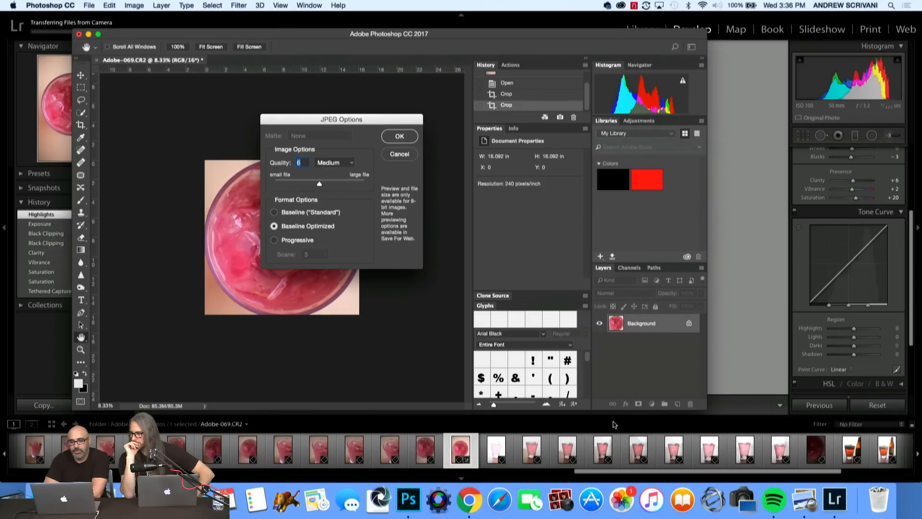
pyautogui.click(399, 139)
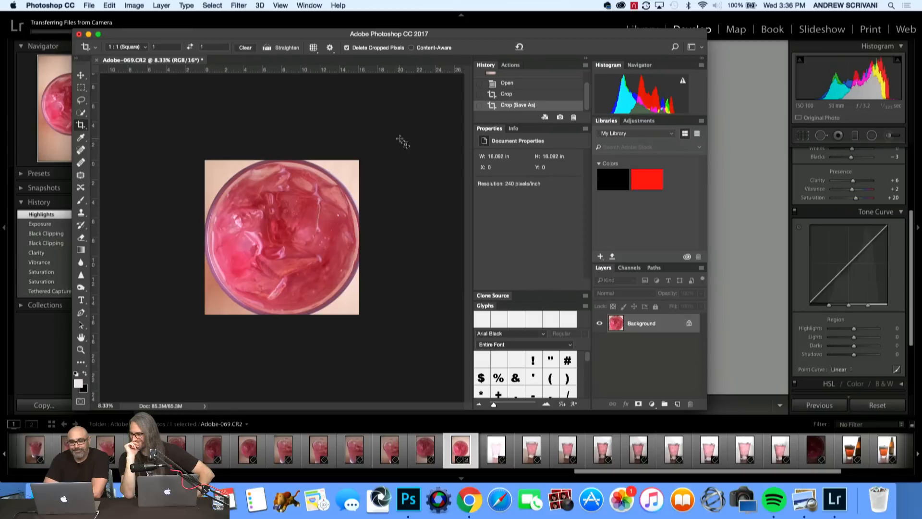
# Close the Adobe-069.CR2 document without saving its changes and switch back to Lightroom.
pyautogui.press('super+w')
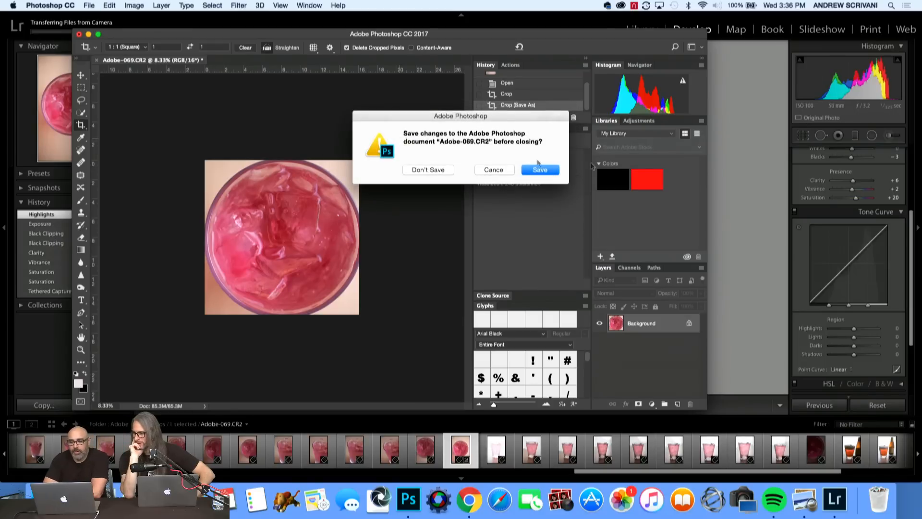
pyautogui.click(449, 170)
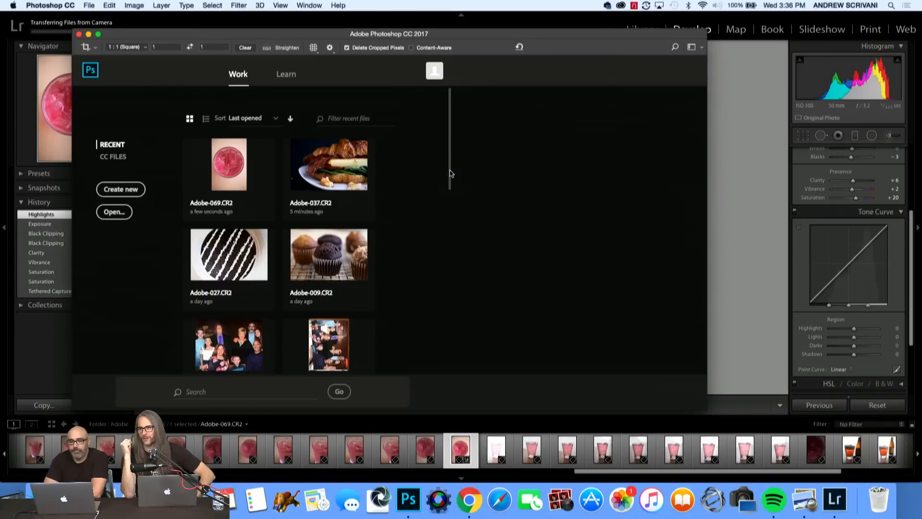
pyautogui.click(69, 179)
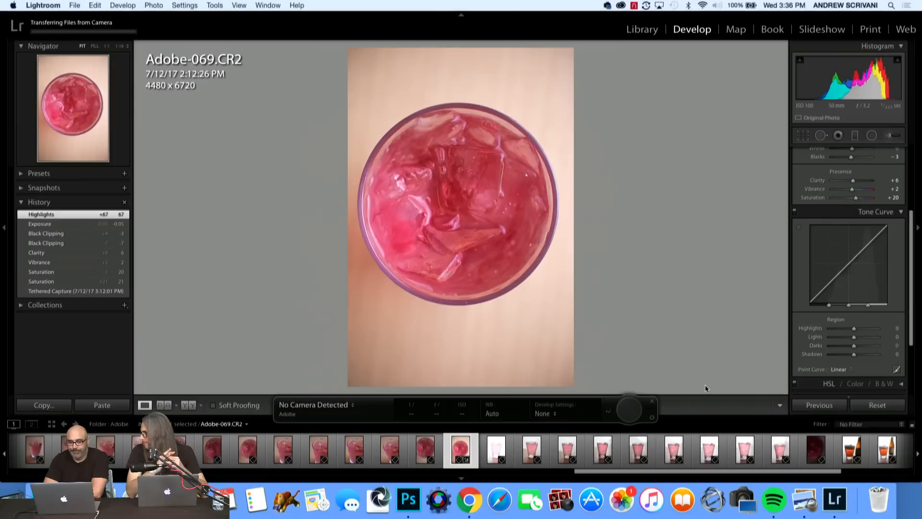
# Look through the side-view pink drink shots, comparing the frames around Adobe-077 to Adobe-079.
pyautogui.press('Right')
pyautogui.press('Right')
pyautogui.press('Right')
pyautogui.press('Right')
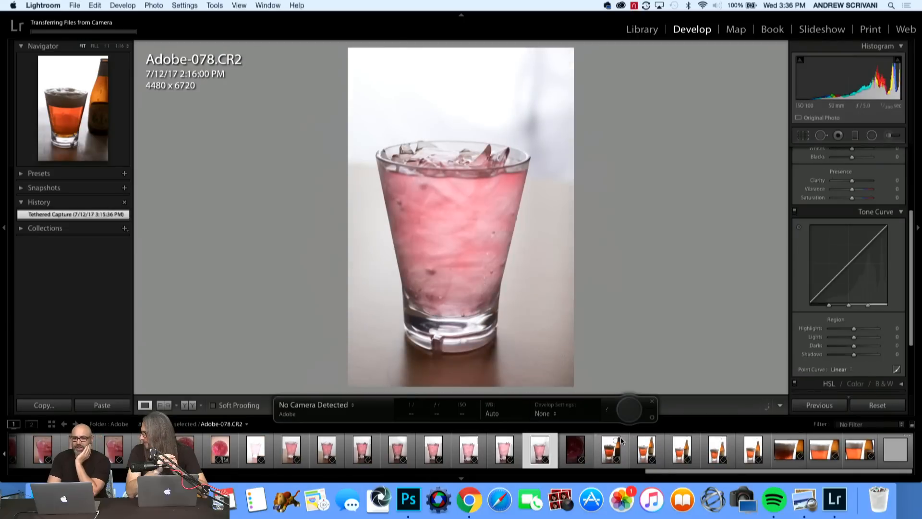
pyautogui.press('Right')
pyautogui.press('Left')
pyautogui.press('Left')
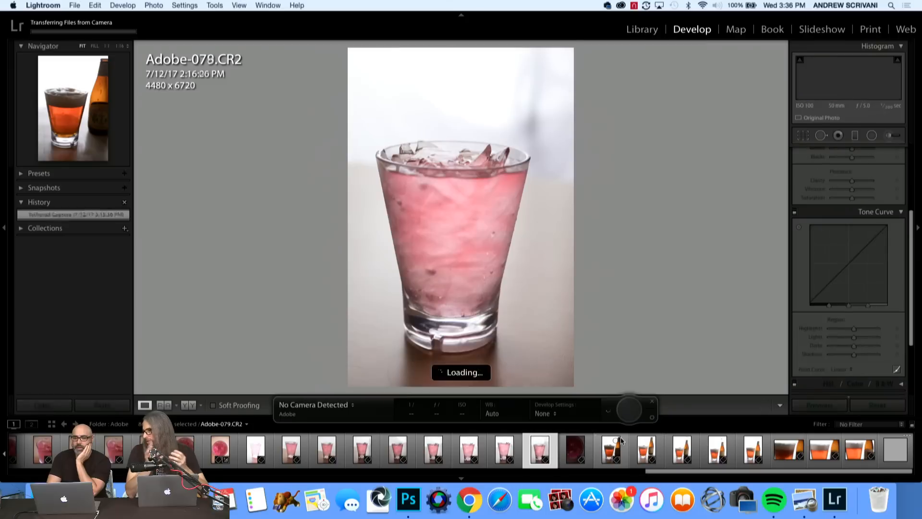
pyautogui.press('Right')
pyautogui.press('Right')
pyautogui.press('Right')
pyautogui.press('Right')
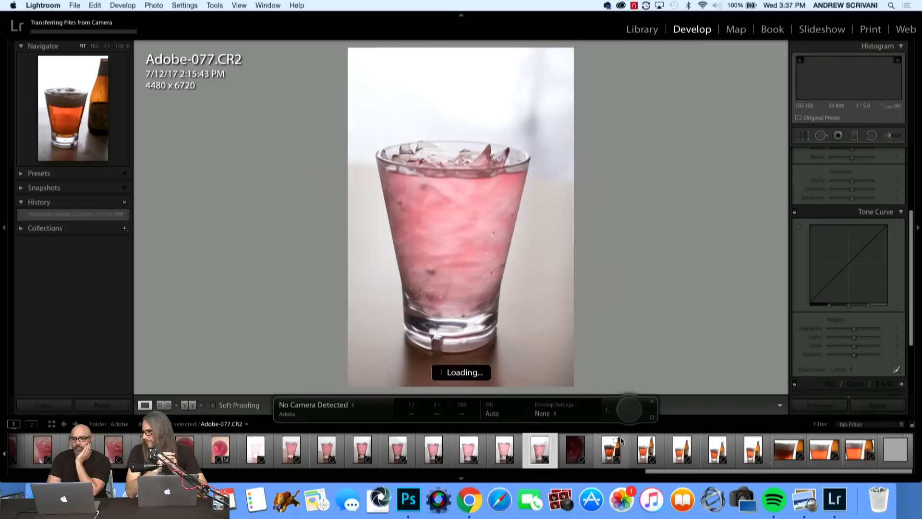
# Step through the beer glass and bottle shots and select Adobe-084.CR2.
pyautogui.press('Right')
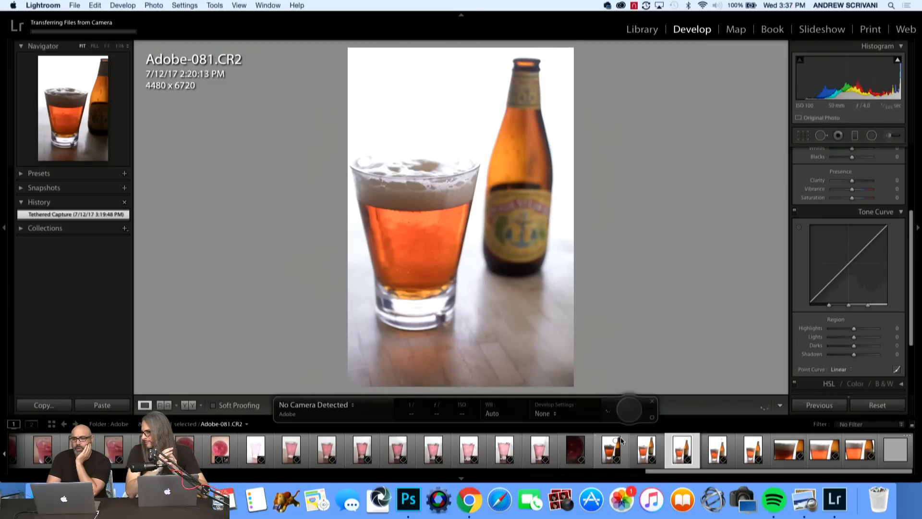
pyautogui.press('Right')
pyautogui.press('Right')
pyautogui.press('Right')
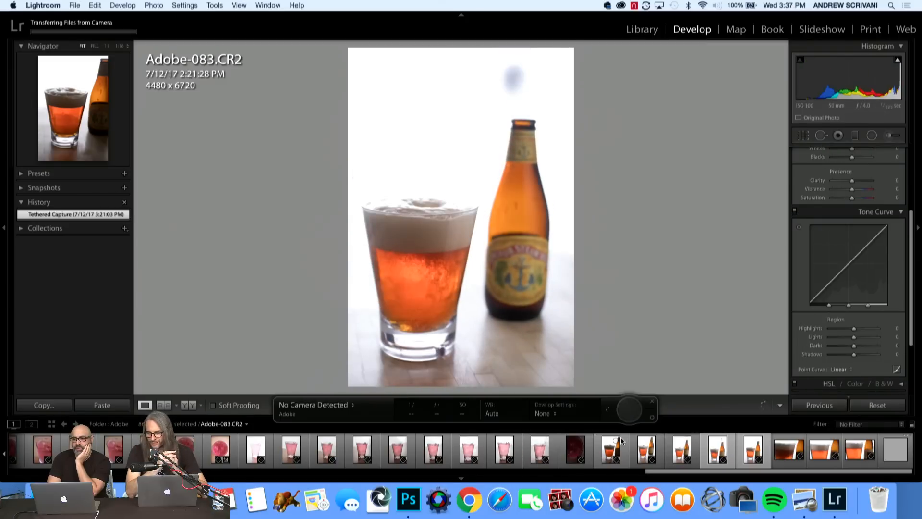
pyautogui.press('Right')
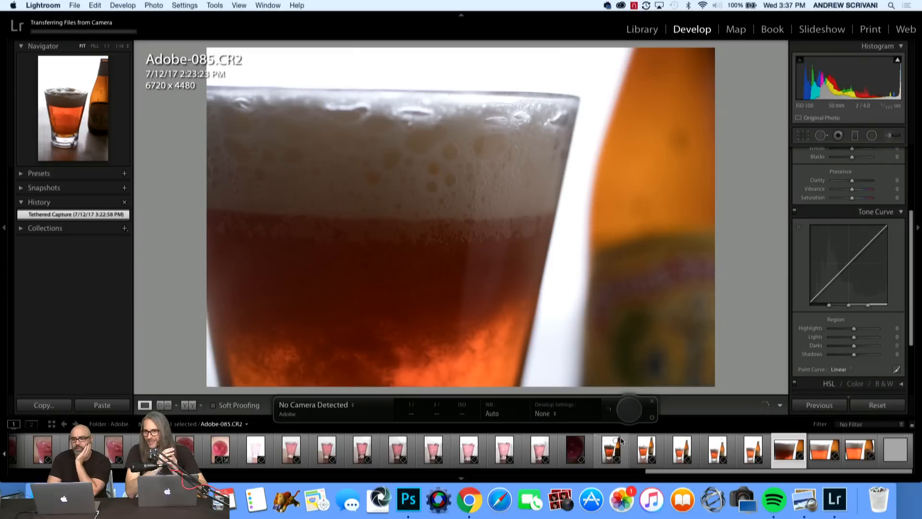
pyautogui.press('Left')
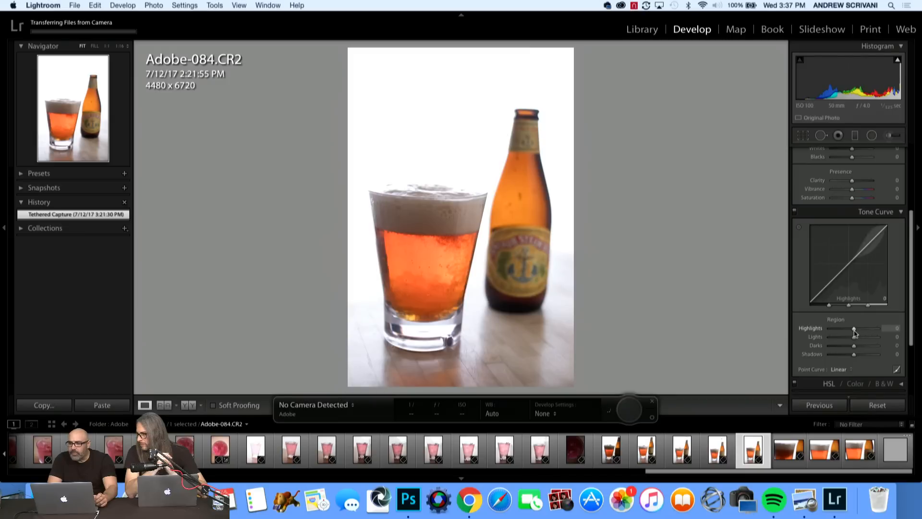
# Adjust the beer photo's tone with Exposure +0.20, Blacks +53 and Highlights +5.
pyautogui.scroll(5, 854, 331)
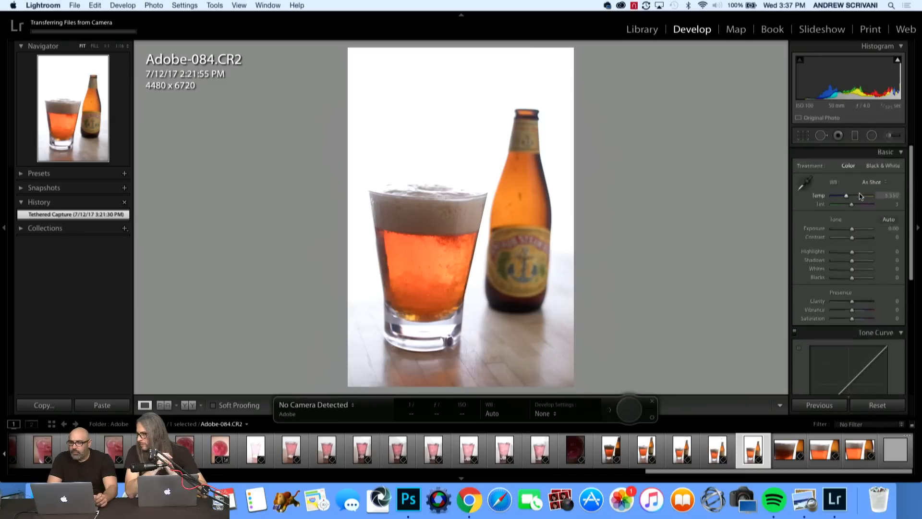
pyautogui.moveTo(853, 229); pyautogui.dragTo(855, 232)
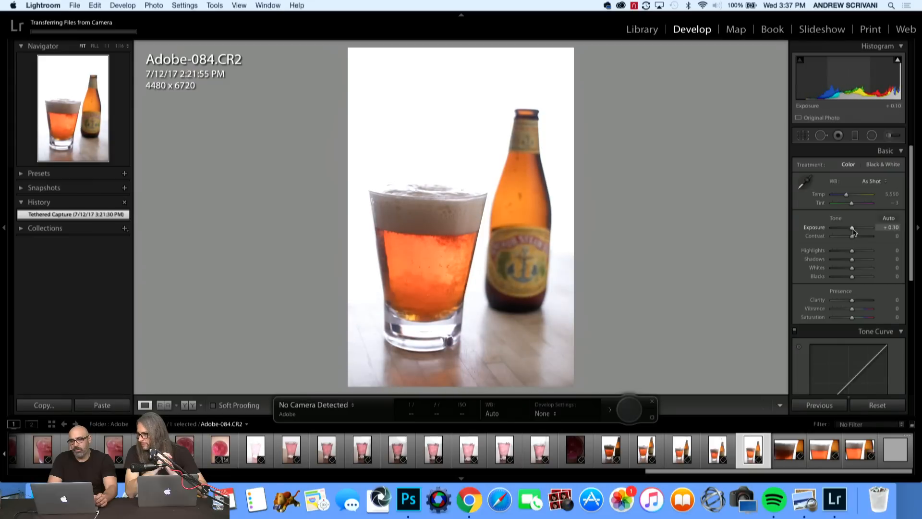
pyautogui.doubleClick(854, 231)
pyautogui.moveTo(854, 231); pyautogui.dragTo(854, 232)
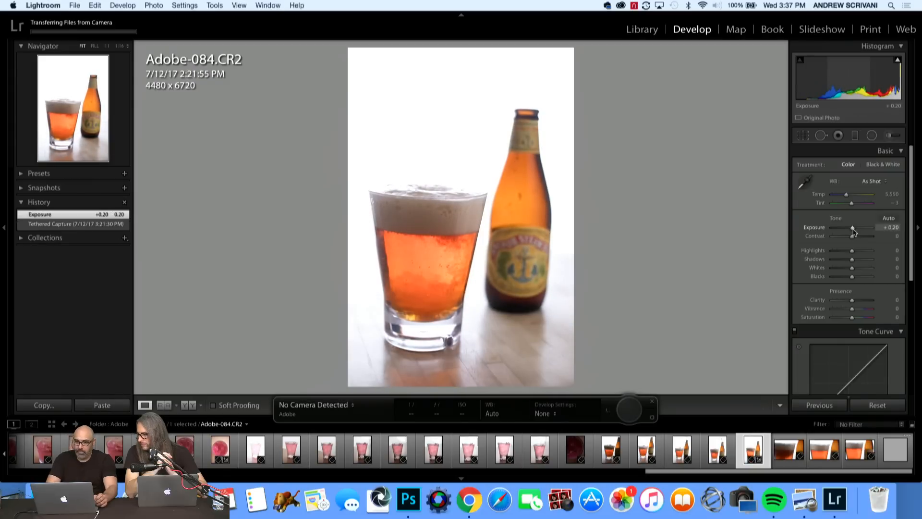
pyautogui.moveTo(851, 251); pyautogui.dragTo(852, 253)
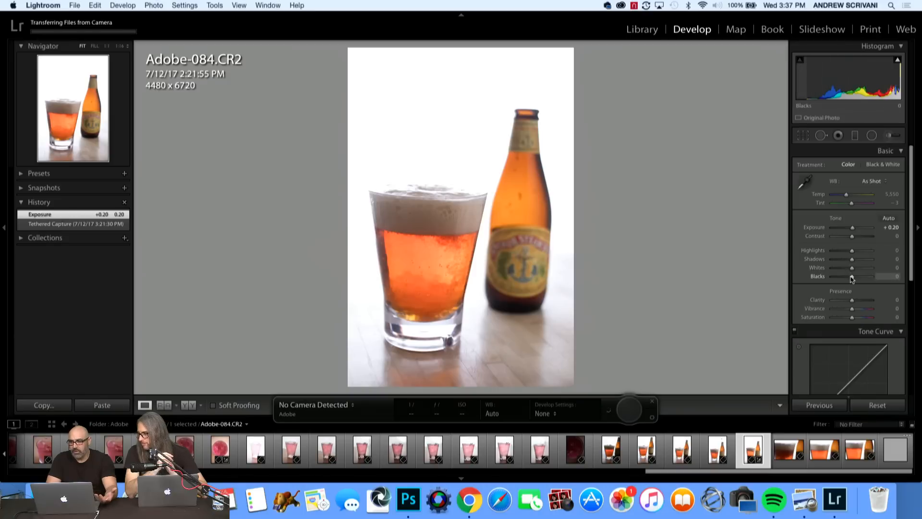
pyautogui.moveTo(852, 277); pyautogui.dragTo(862, 278)
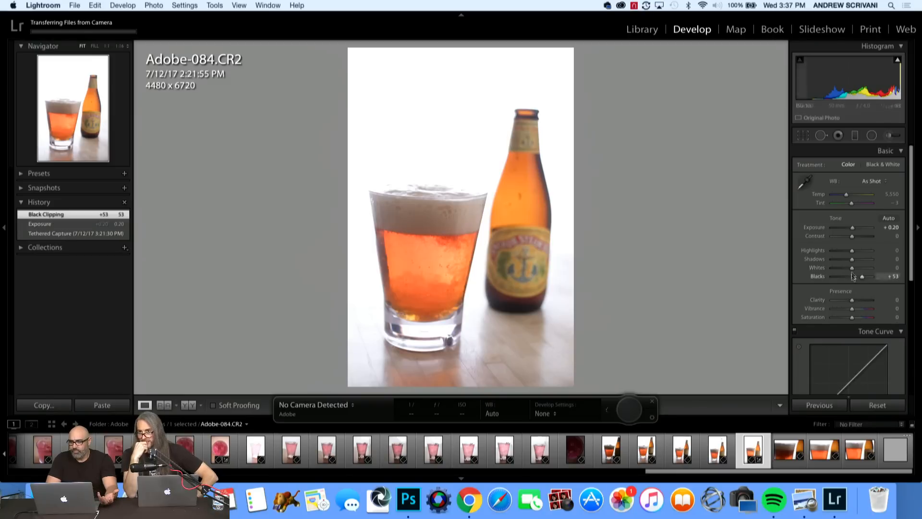
pyautogui.moveTo(852, 251); pyautogui.dragTo(853, 252)
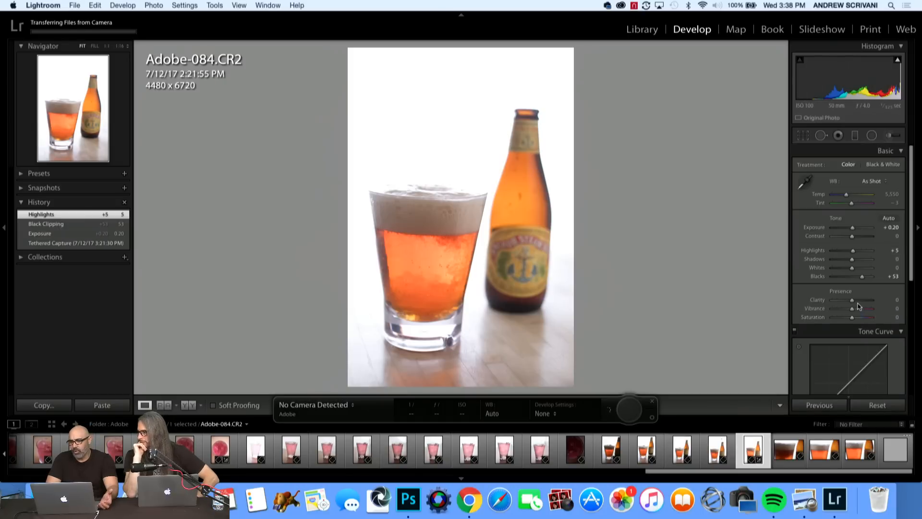
# Set the beer photo's Clarity to +2, Vibrance to +7 and Saturation to +6, and lower the tone curve's Darks to -9.
pyautogui.moveTo(853, 302); pyautogui.dragTo(853, 302)
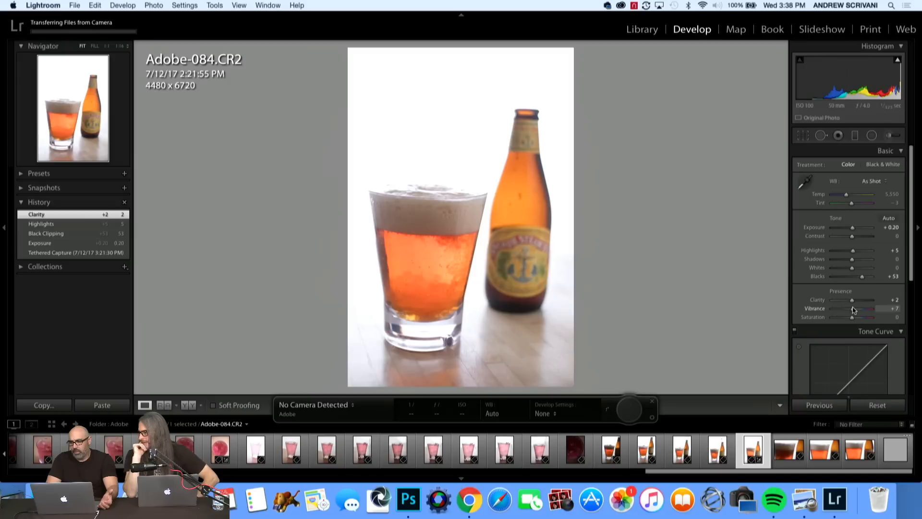
pyautogui.moveTo(854, 309); pyautogui.dragTo(854, 318)
pyautogui.scroll(-5, 864, 327)
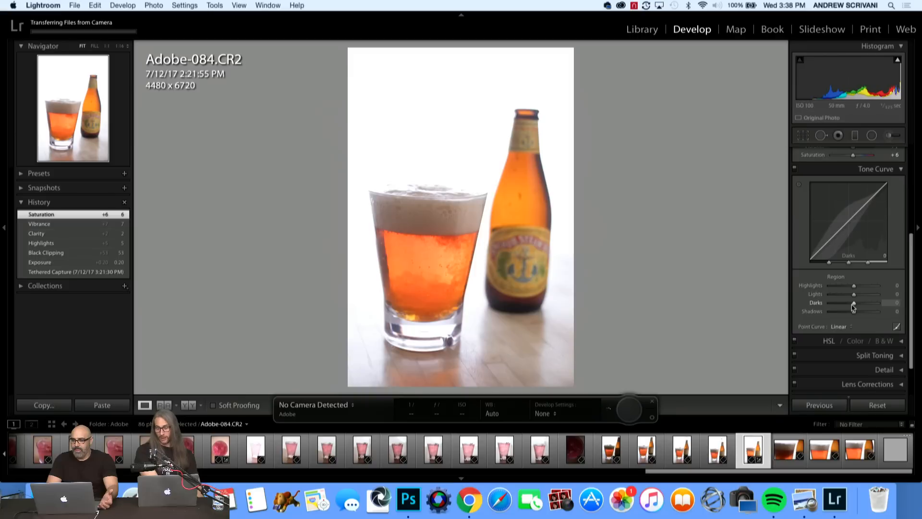
pyautogui.moveTo(854, 307); pyautogui.dragTo(851, 308)
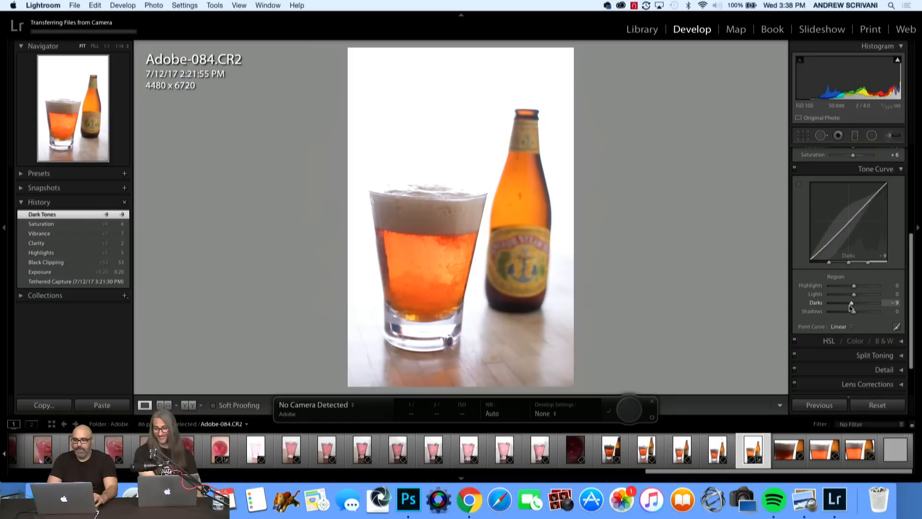
# Send Adobe-084.CR2 to Adobe Photoshop CC 2017 for editing, opening it anyway despite the Camera Raw compatibility notice.
pyautogui.rightClick(755, 451)
pyautogui.moveTo(765, 348)
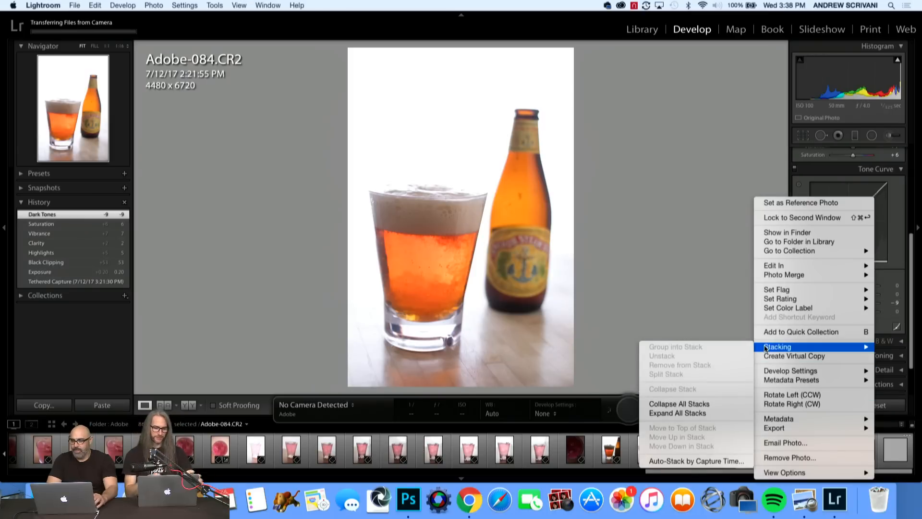
pyautogui.moveTo(780, 270)
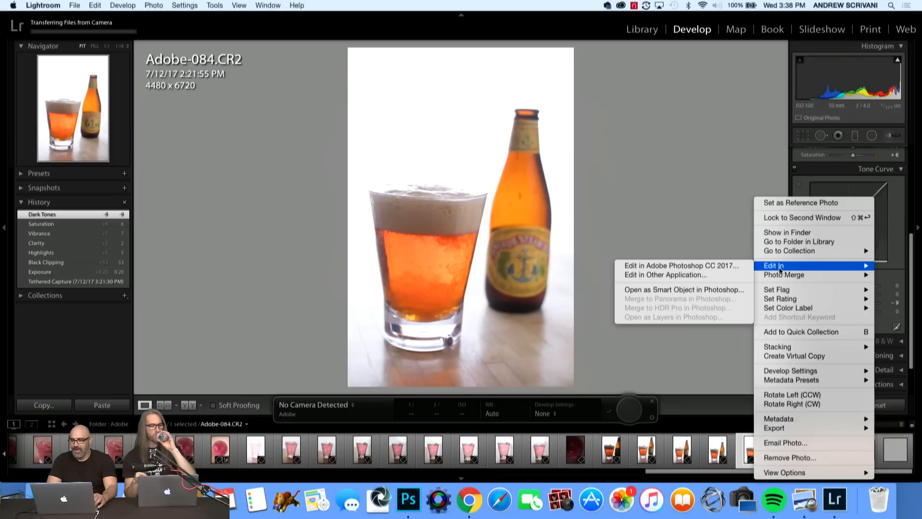
pyautogui.click(724, 266)
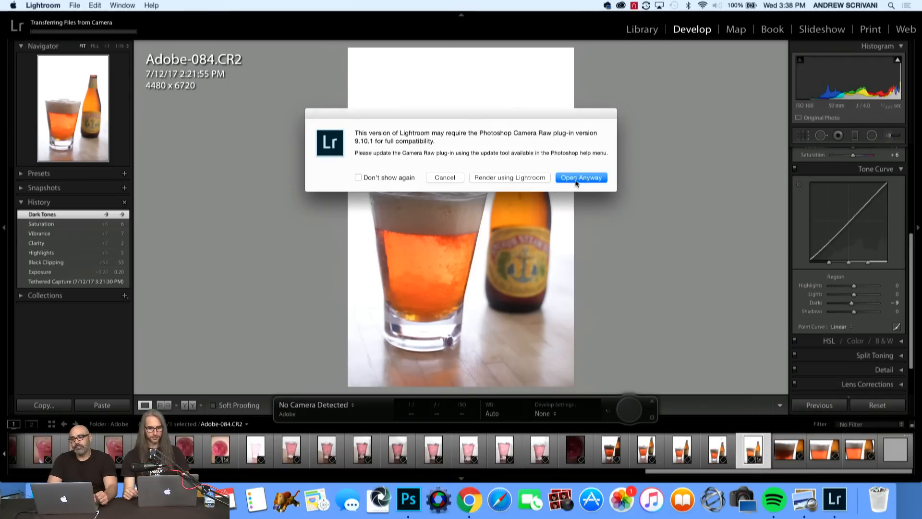
pyautogui.click(576, 178)
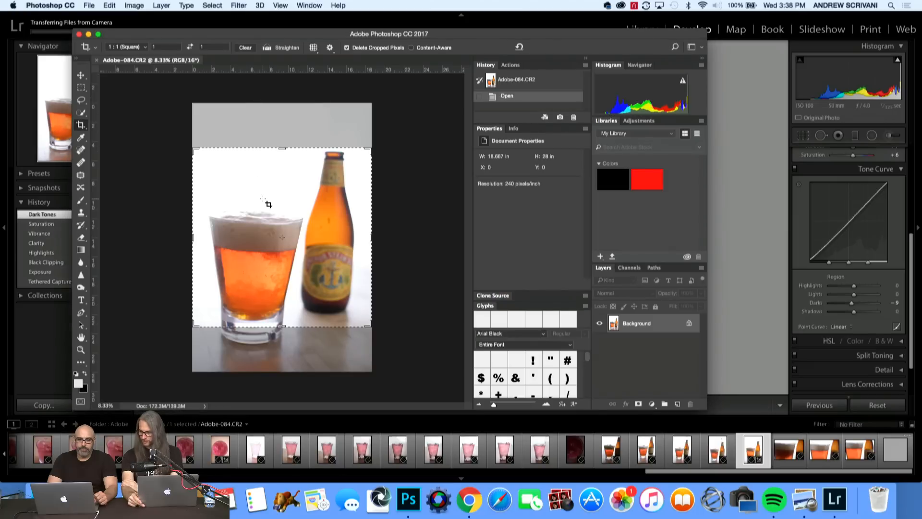
# Crop the beer photo at its original ratio to about 17.6 x 26.4 in, rotating it about -2.1° to straighten it.
pyautogui.click(129, 46)
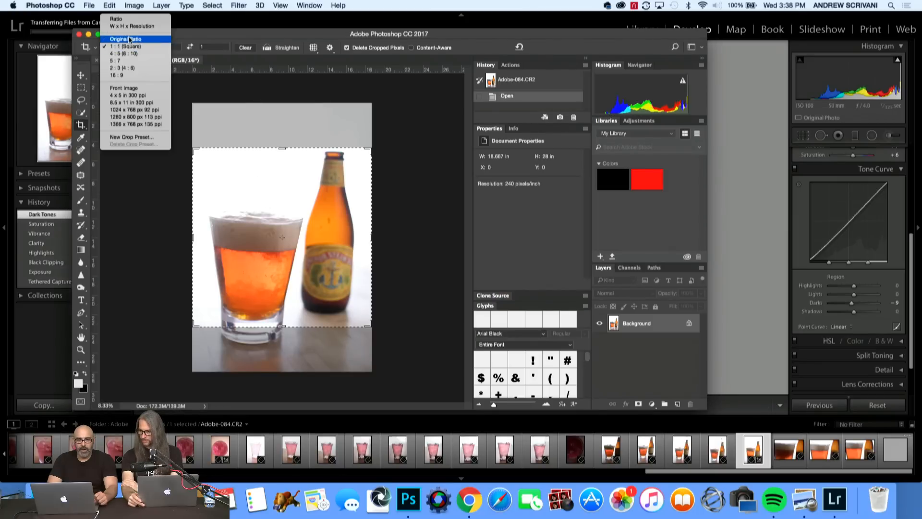
pyautogui.click(128, 40)
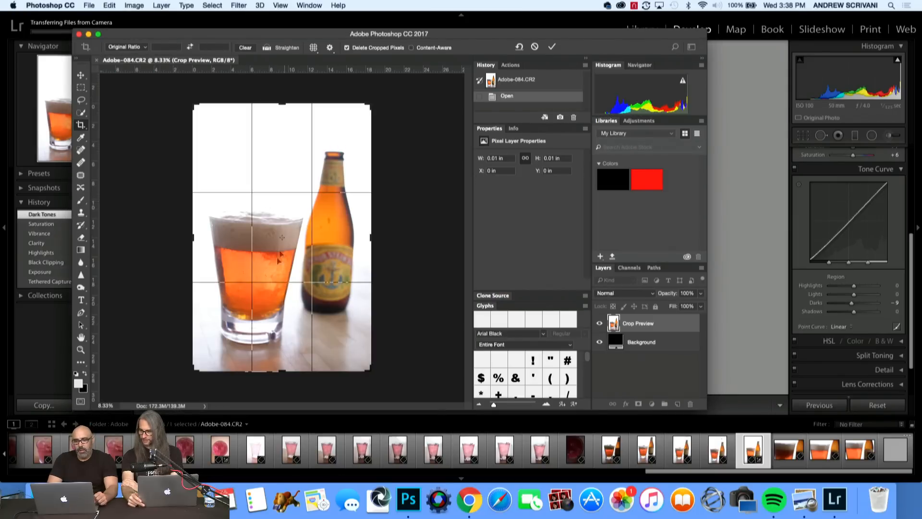
pyautogui.moveTo(282, 370); pyautogui.dragTo(283, 363)
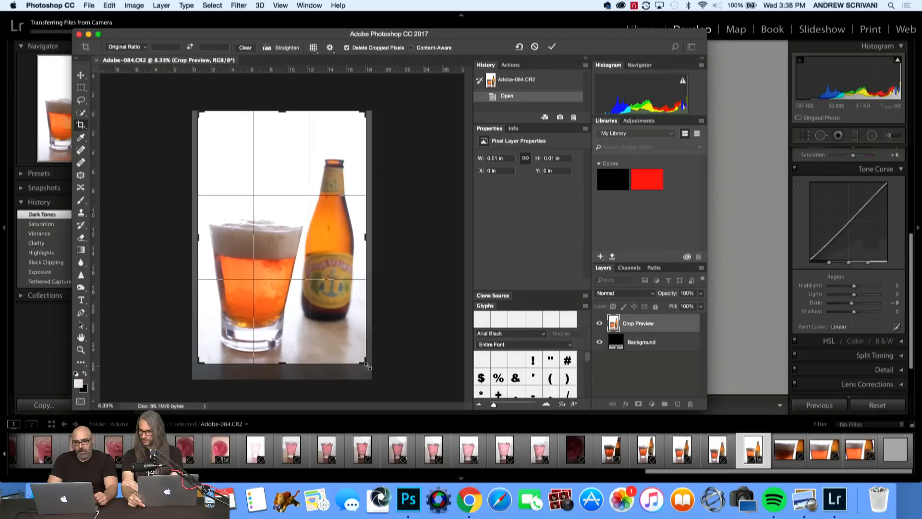
pyautogui.moveTo(367, 366)
pyautogui.mouseDown()
pyautogui.moveTo(358, 372)
pyautogui.moveTo(378, 358)
pyautogui.mouseUp()
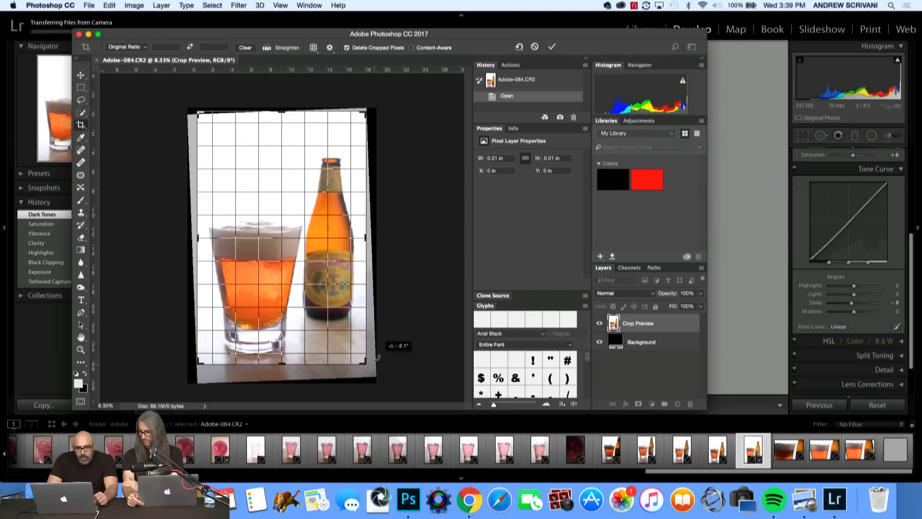
pyautogui.moveTo(378, 358); pyautogui.dragTo(377, 358)
pyautogui.press('Return')
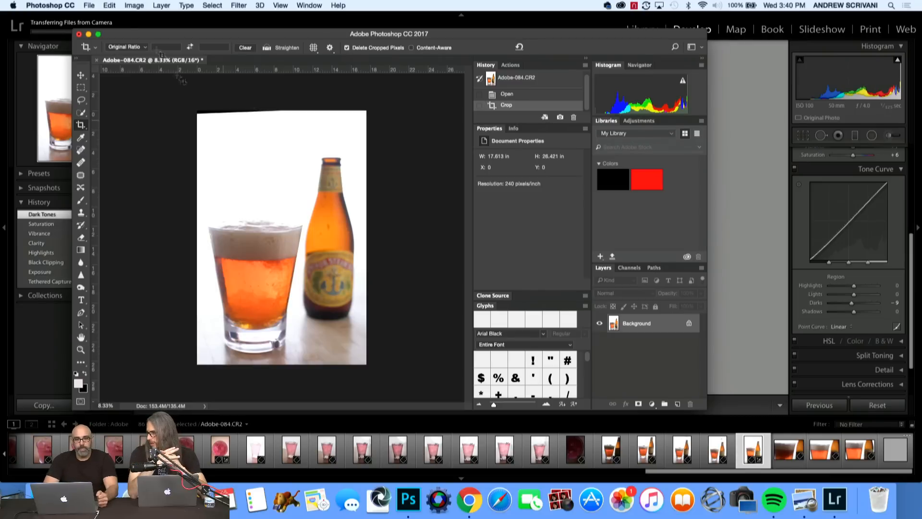
# Save a JPEG copy of the cropped beer photo as Adobe-084.jpg in the Adobe folder.
pyautogui.click(89, 6)
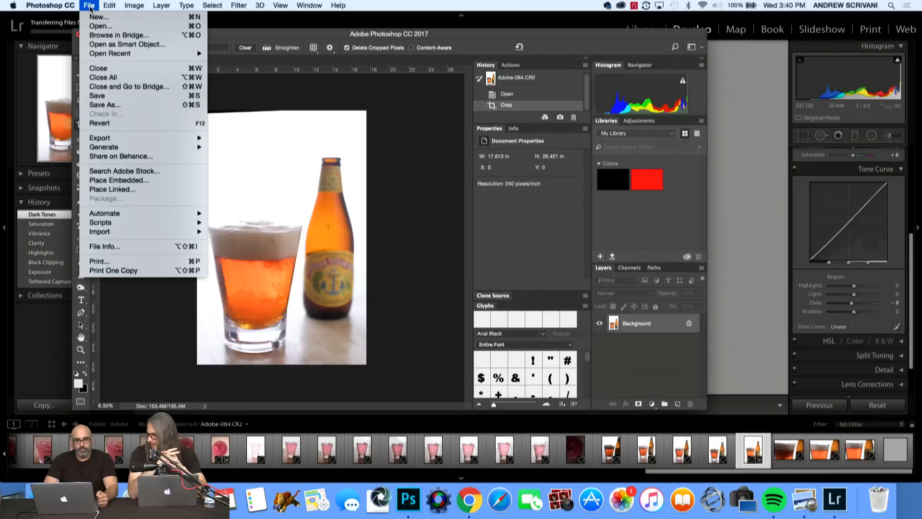
pyautogui.click(104, 104)
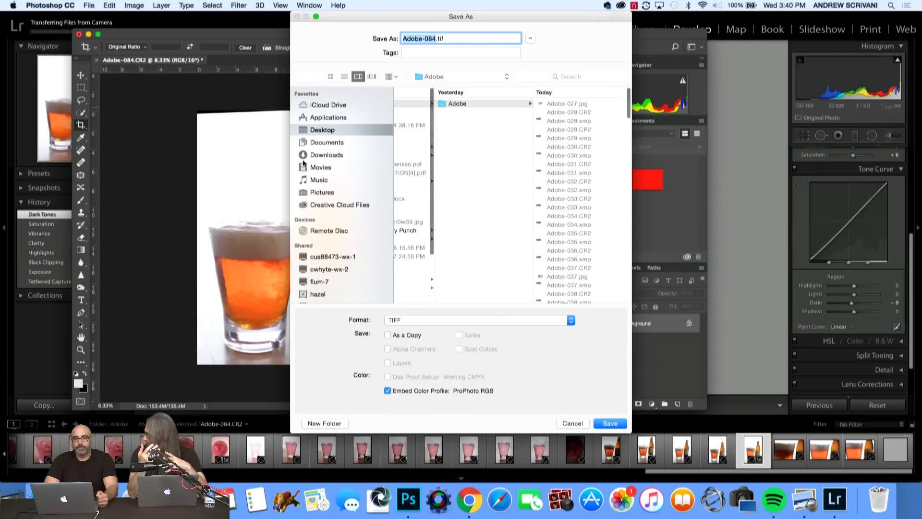
pyautogui.click(443, 320)
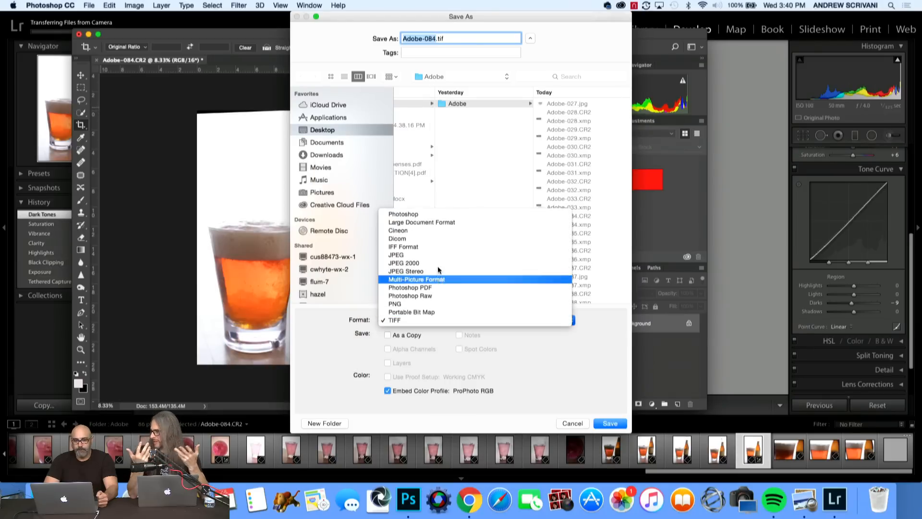
pyautogui.click(396, 255)
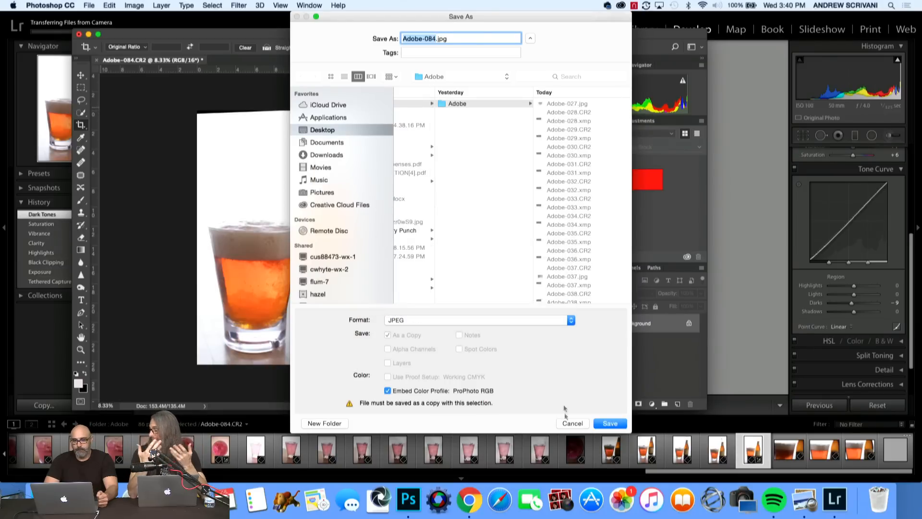
pyautogui.click(617, 423)
pyautogui.click(409, 139)
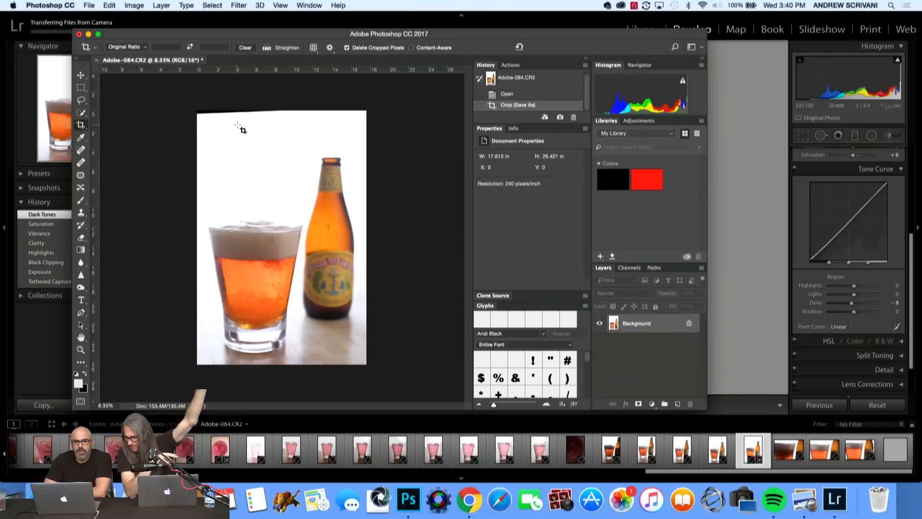
# Crop the beer photo again at its original ratio to about 17.2 x 25.7 in, trimming the dark sliver along the top edge.
pyautogui.click(81, 125)
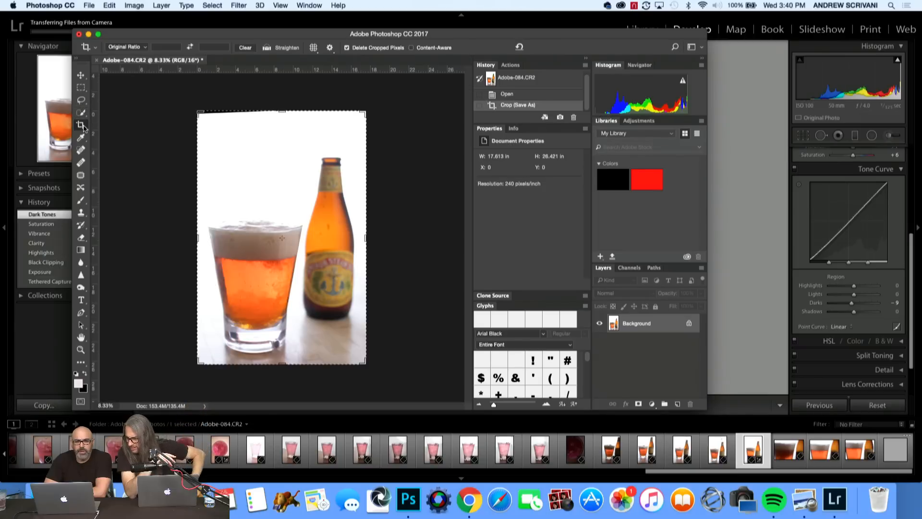
pyautogui.moveTo(280, 105); pyautogui.dragTo(281, 114)
pyautogui.press('Return')
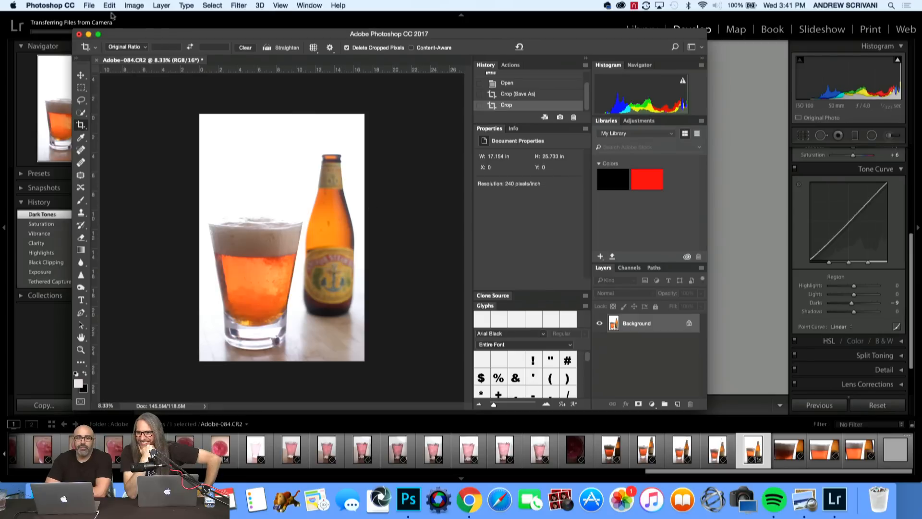
# Save the recropped beer photo as a JPEG over the existing Adobe-084.jpg, with Medium quality 6 and Baseline Optimized format.
pyautogui.click(89, 5)
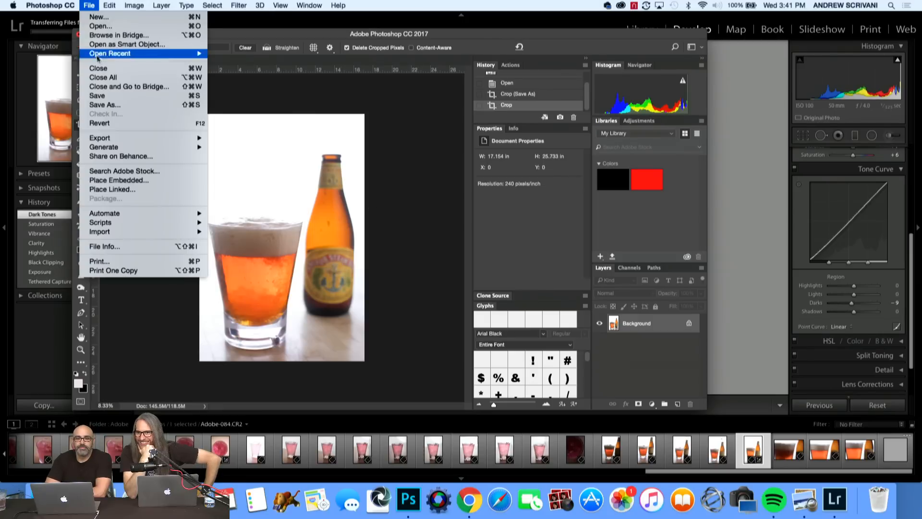
pyautogui.click(106, 107)
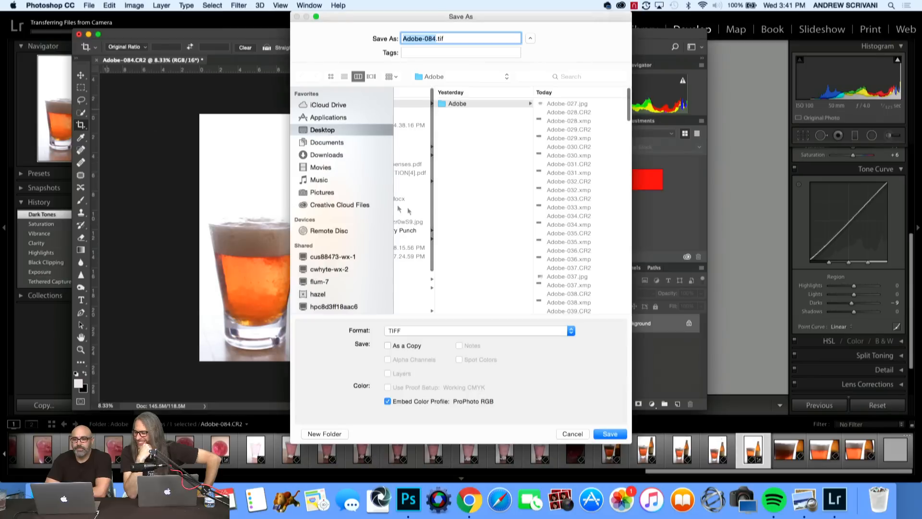
pyautogui.click(421, 333)
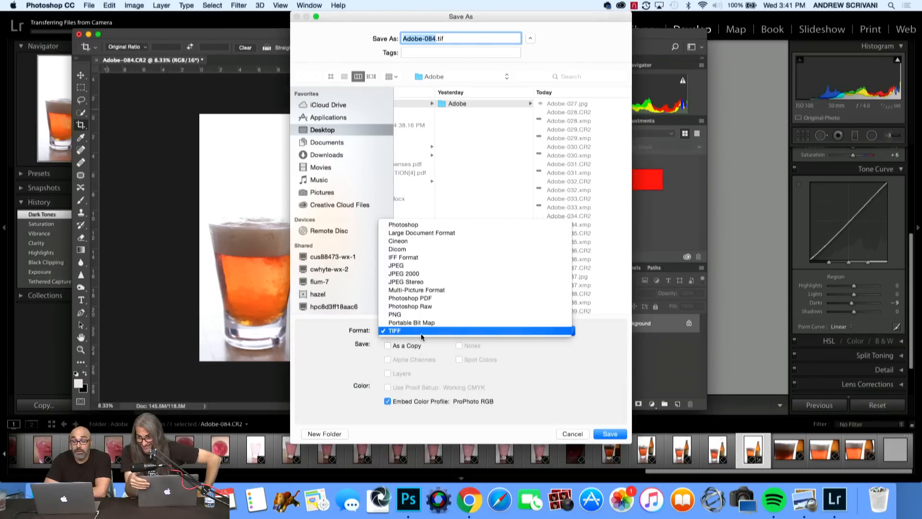
pyautogui.click(413, 265)
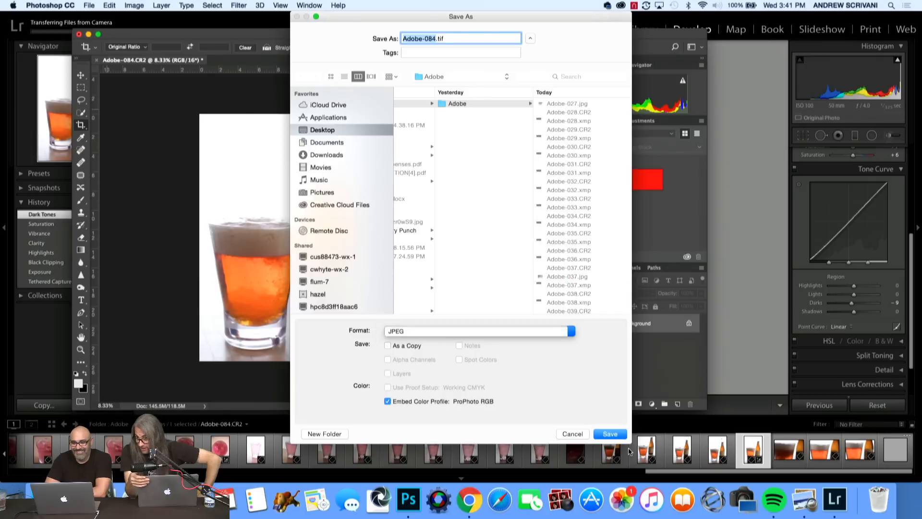
pyautogui.click(610, 434)
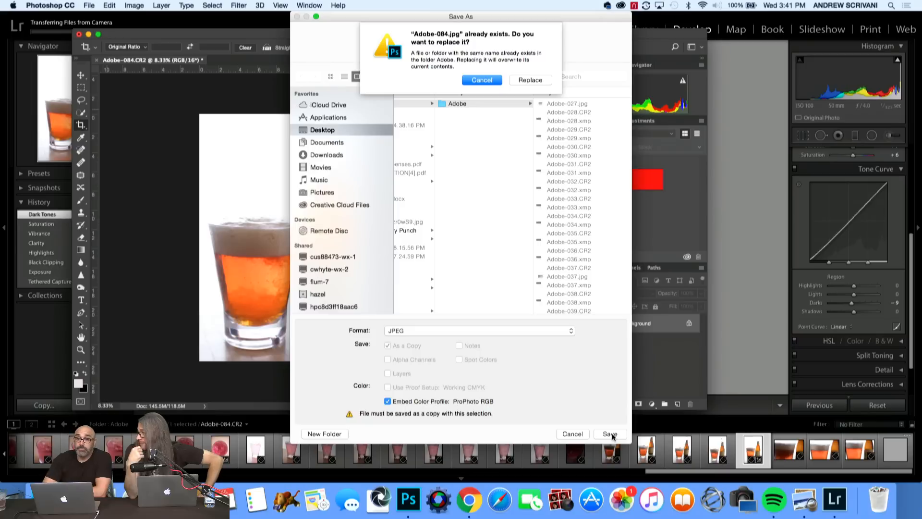
pyautogui.click(524, 80)
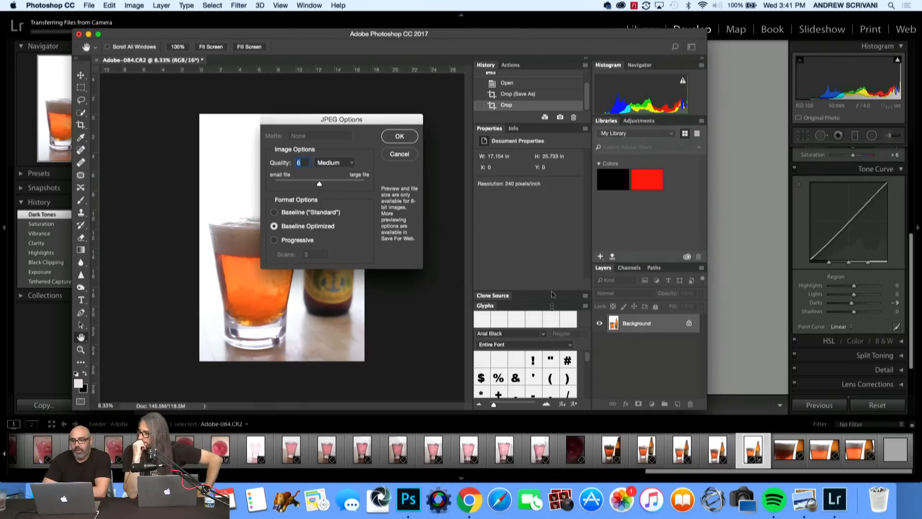
pyautogui.click(400, 136)
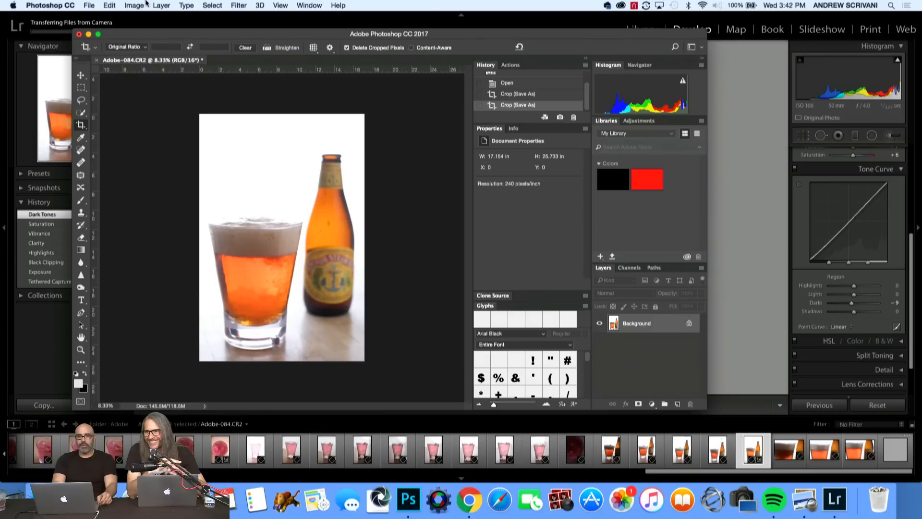
# Close Adobe-084.CR2 with its changes saved and switch back to Lightroom.
pyautogui.press('super+w')
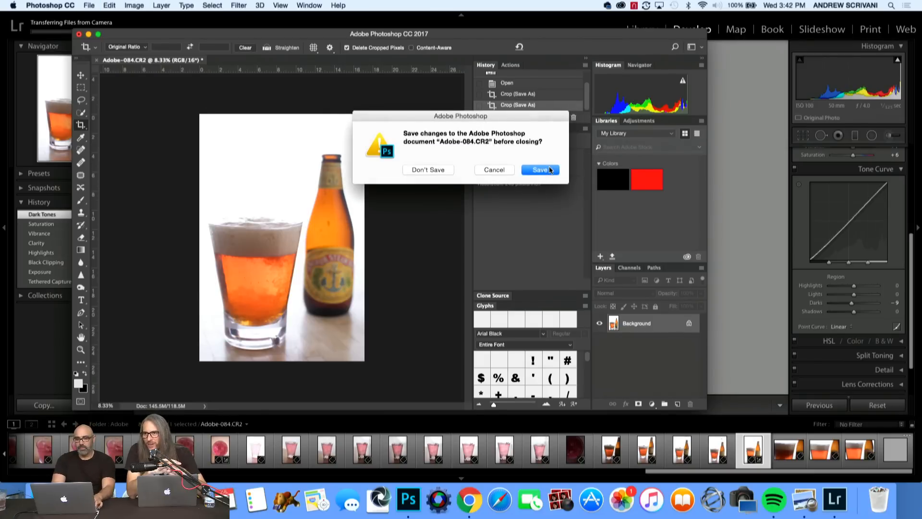
pyautogui.click(550, 168)
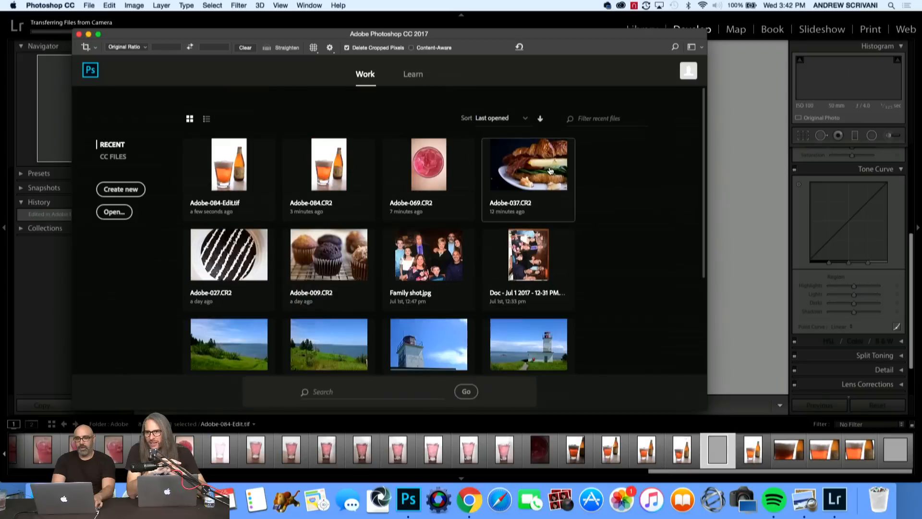
pyautogui.click(53, 256)
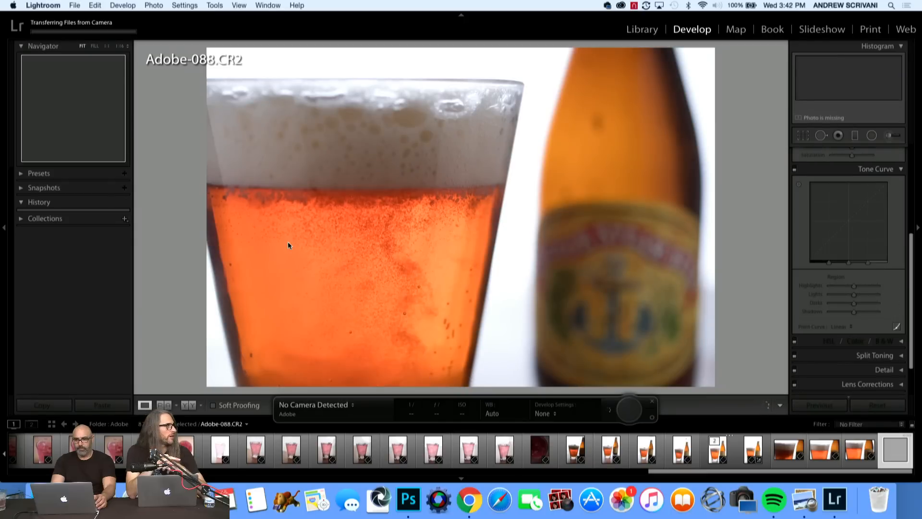
# Choose the close-up beer photo Adobe-087.CR2 and set its Exposure to +0.25 and Highlights to -17.
pyautogui.press('Left')
pyautogui.press('Left')
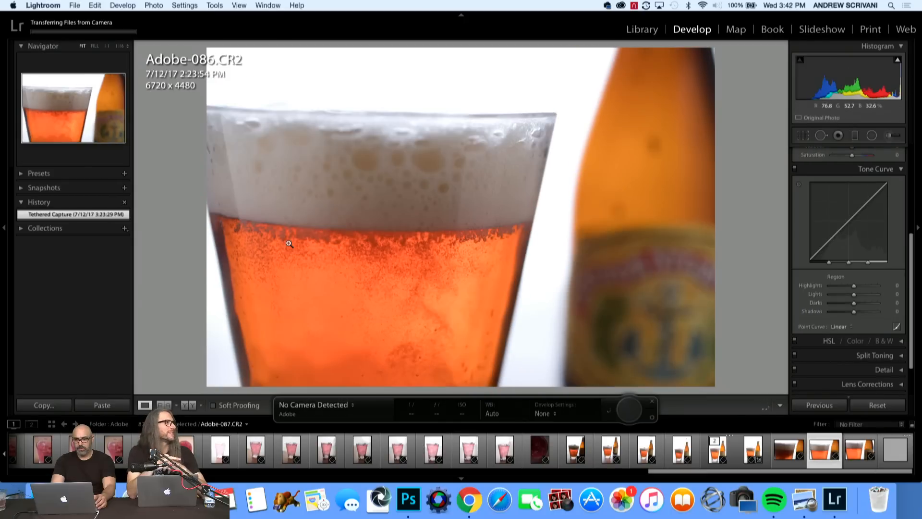
pyautogui.press('Right')
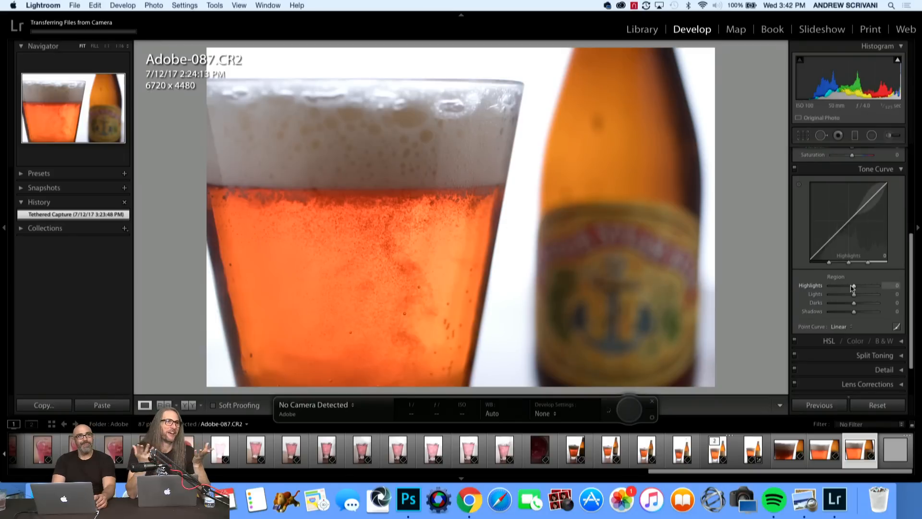
pyautogui.scroll(5, 872, 276)
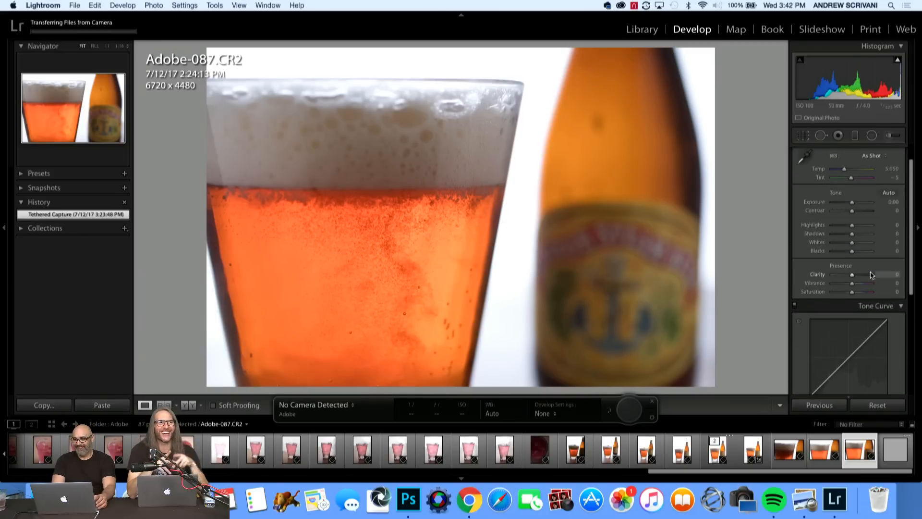
pyautogui.moveTo(852, 229); pyautogui.dragTo(849, 262)
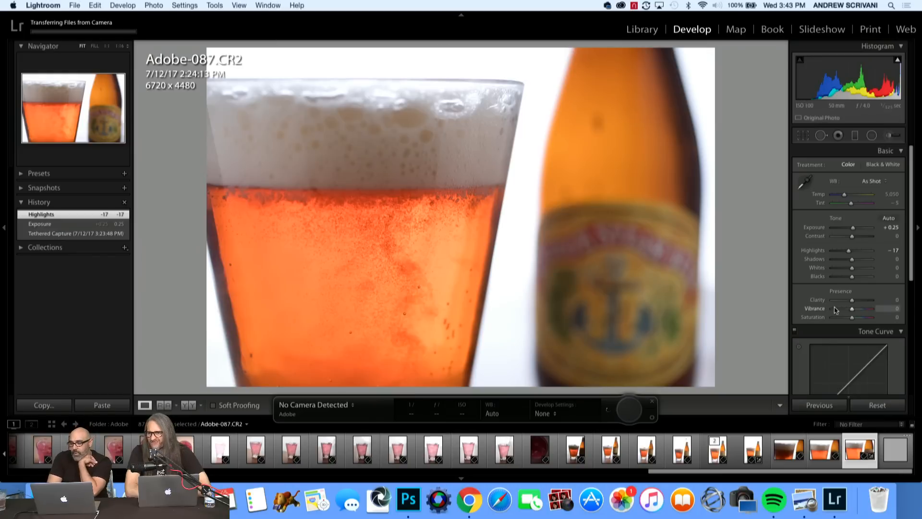
# Set the close-up beer photo's Clarity to +11, Vibrance to +6 and Saturation to +6, and raise the tone curve's Highlights to +6.
pyautogui.moveTo(852, 300)
pyautogui.mouseDown()
pyautogui.moveTo(822, 309)
pyautogui.moveTo(854, 311)
pyautogui.mouseUp()
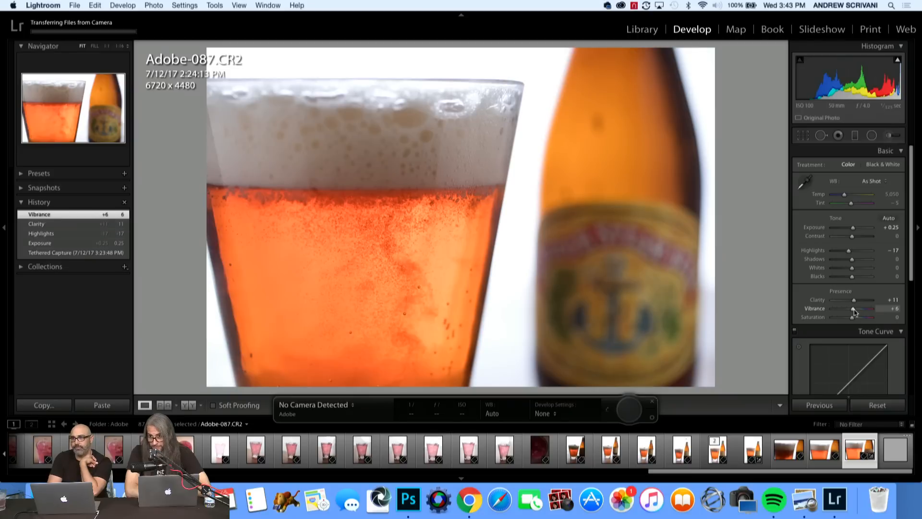
pyautogui.moveTo(854, 319); pyautogui.dragTo(856, 320)
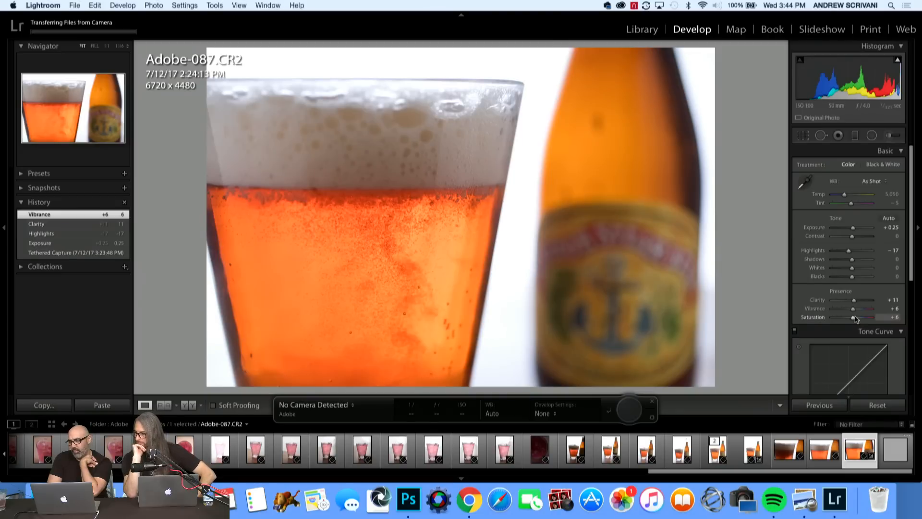
pyautogui.moveTo(856, 320); pyautogui.dragTo(856, 319)
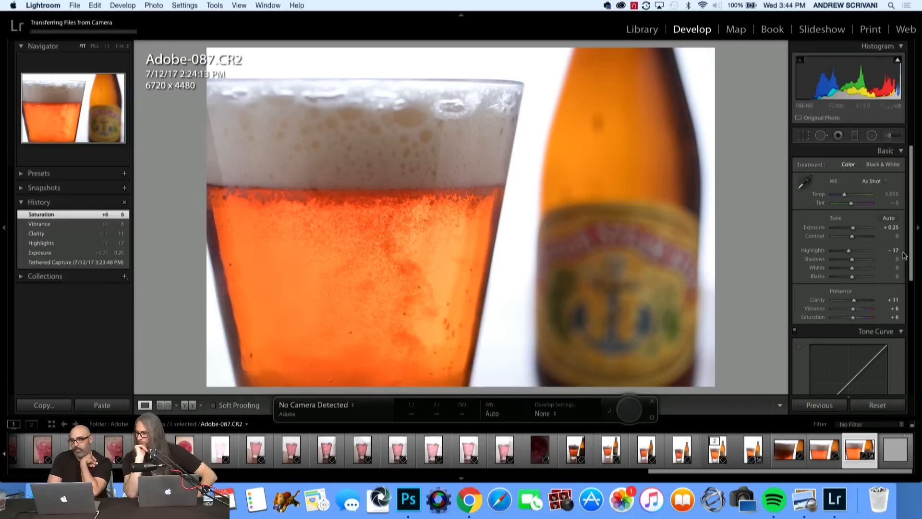
pyautogui.moveTo(915, 256); pyautogui.dragTo(913, 341)
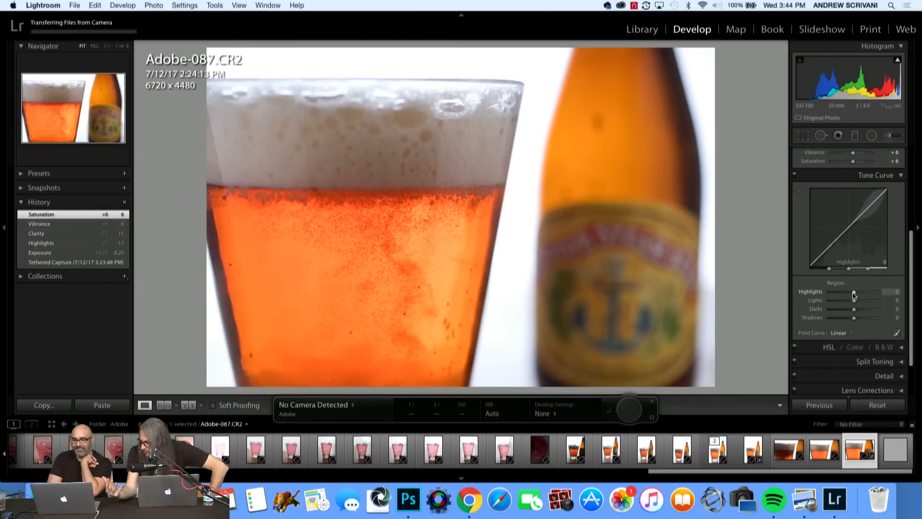
pyautogui.moveTo(854, 294); pyautogui.dragTo(855, 295)
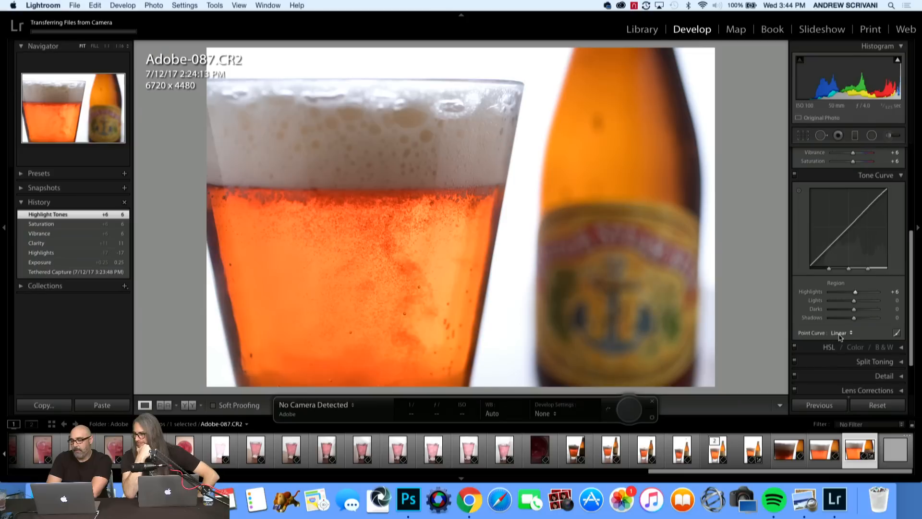
# Send Adobe-087.CR2 to Adobe Photoshop CC 2017 for editing, opening it anyway despite the Camera Raw compatibility notice.
pyautogui.scroll(-3, 840, 362)
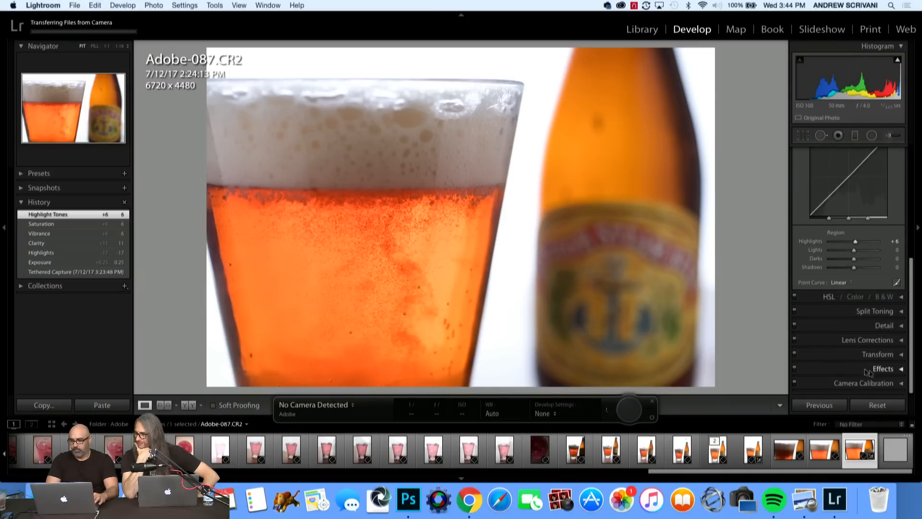
pyautogui.rightClick(868, 447)
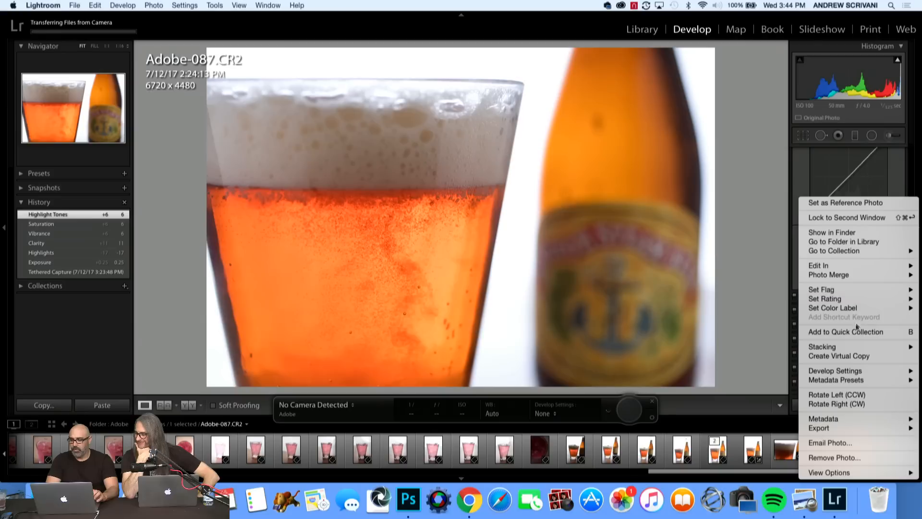
pyautogui.moveTo(842, 270)
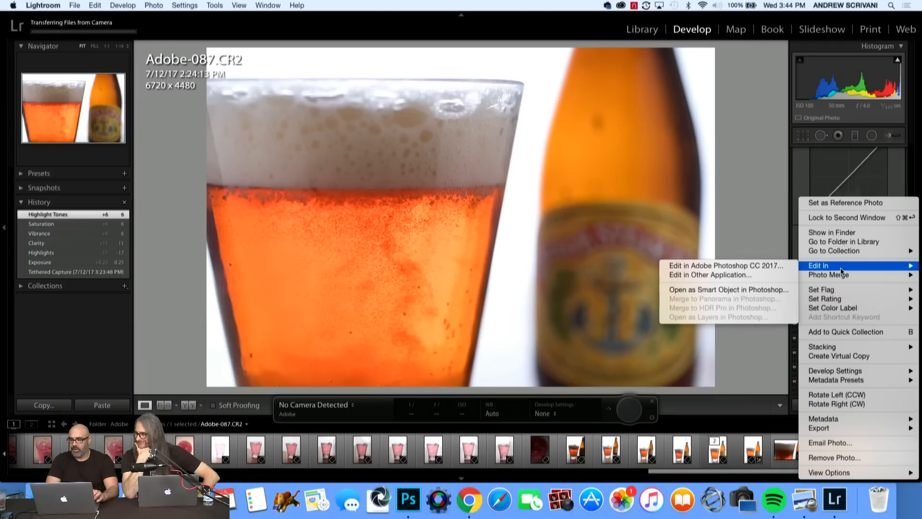
pyautogui.click(782, 266)
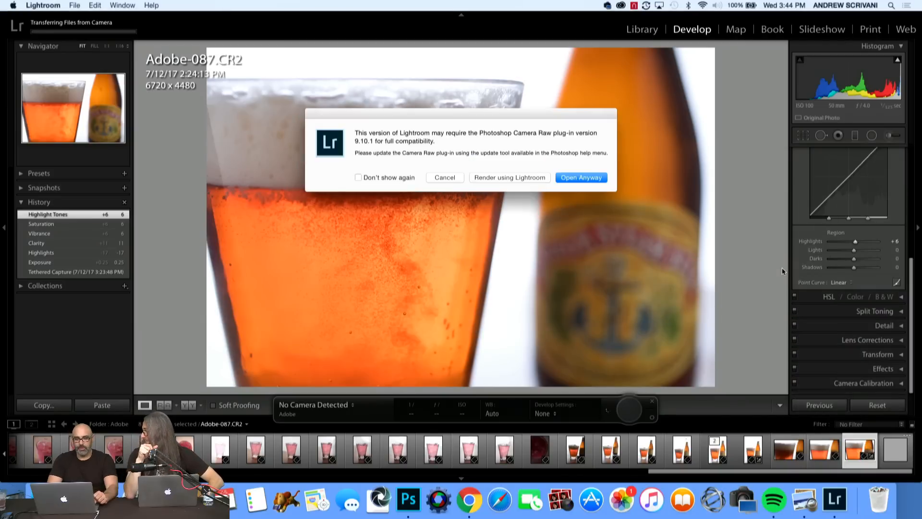
pyautogui.click(567, 178)
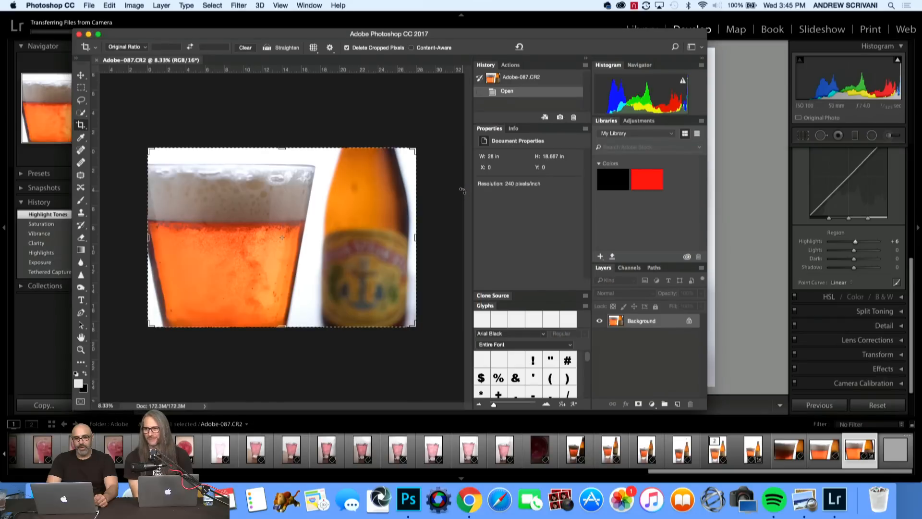
# Remove the dark spots on the blurred bottle's neck and just above its label using the Spot Healing Brush at size 300.
pyautogui.press('super')
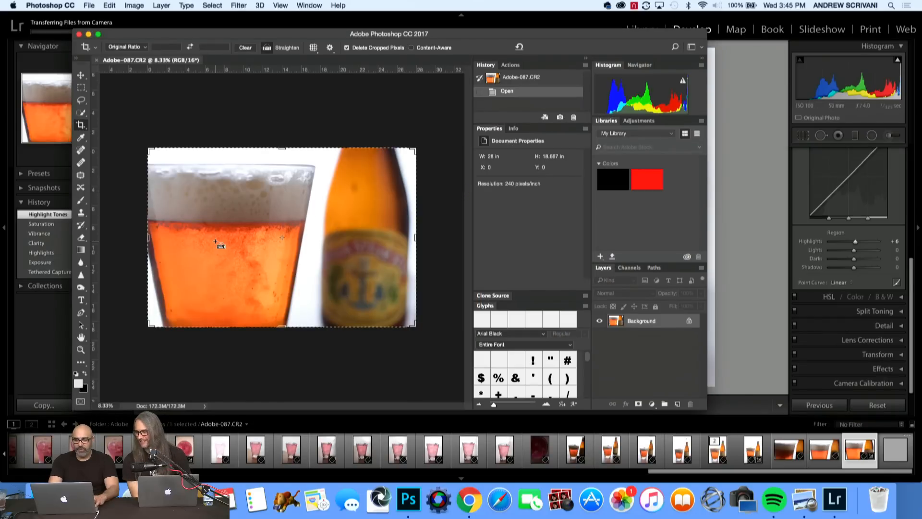
pyautogui.scroll(2, 215, 242)
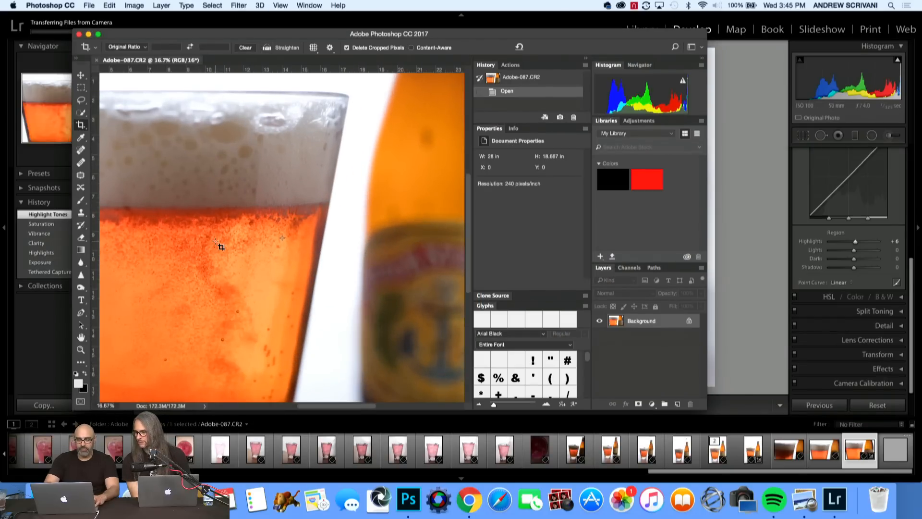
pyautogui.moveTo(283, 255); pyautogui.dragTo(192, 338)
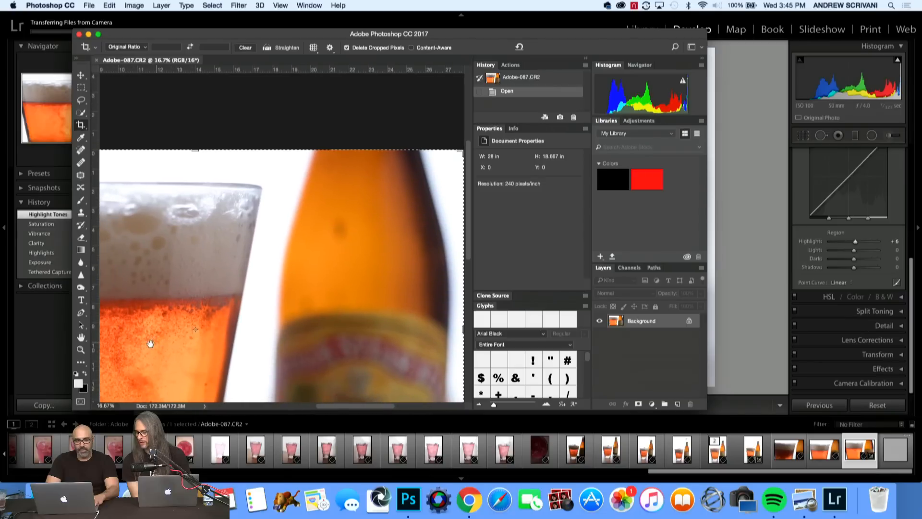
pyautogui.click(81, 149)
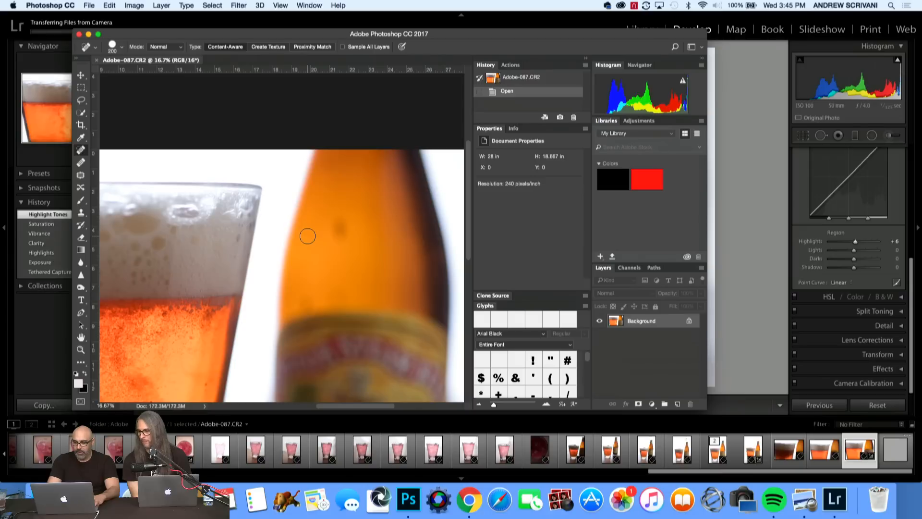
pyautogui.press(']')
pyautogui.press(']')
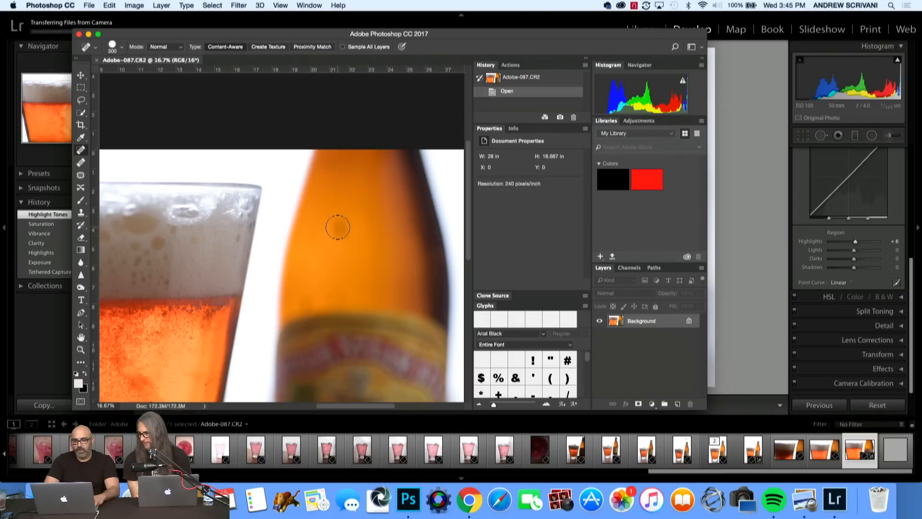
pyautogui.click(338, 226)
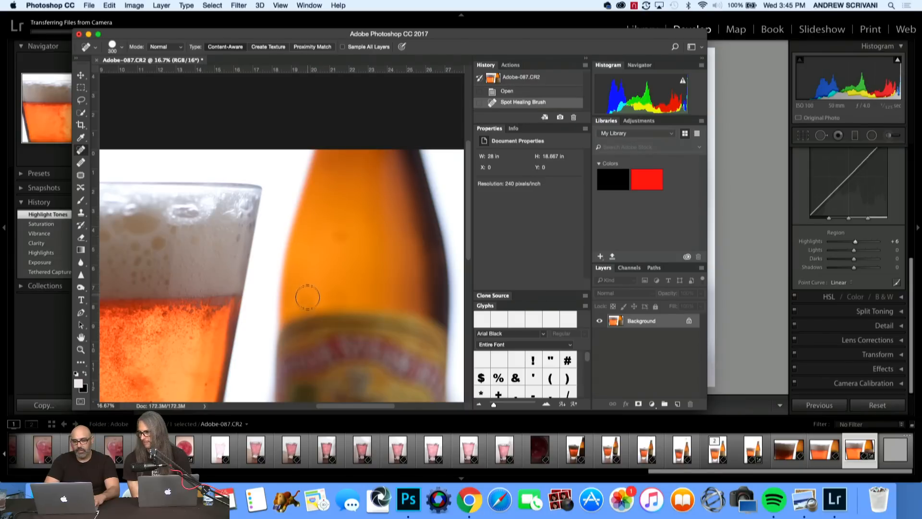
pyautogui.click(339, 239)
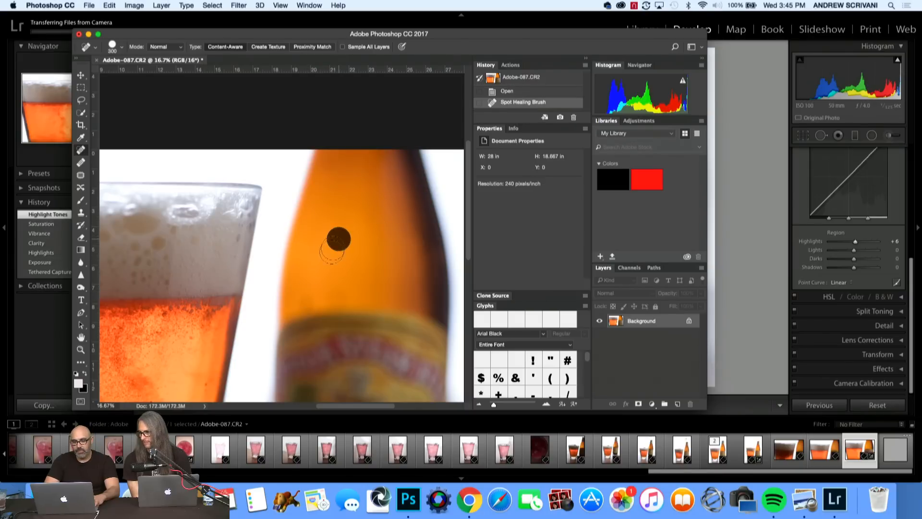
pyautogui.click(308, 299)
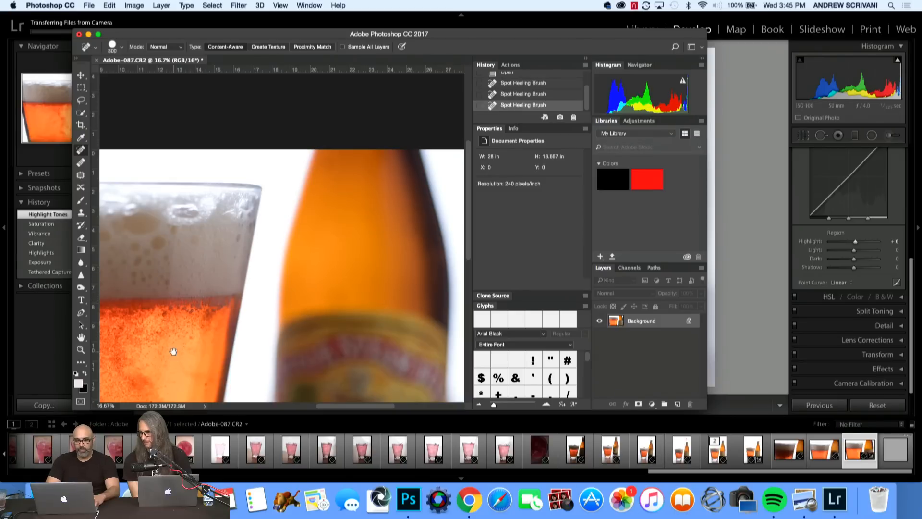
# Heal the dark specks along the glass's edge and in the lower part of the beer with a 175-size Spot Healing Brush.
pyautogui.moveTo(174, 351)
pyautogui.mouseDown()
pyautogui.moveTo(360, 322)
pyautogui.moveTo(375, 173)
pyautogui.mouseUp()
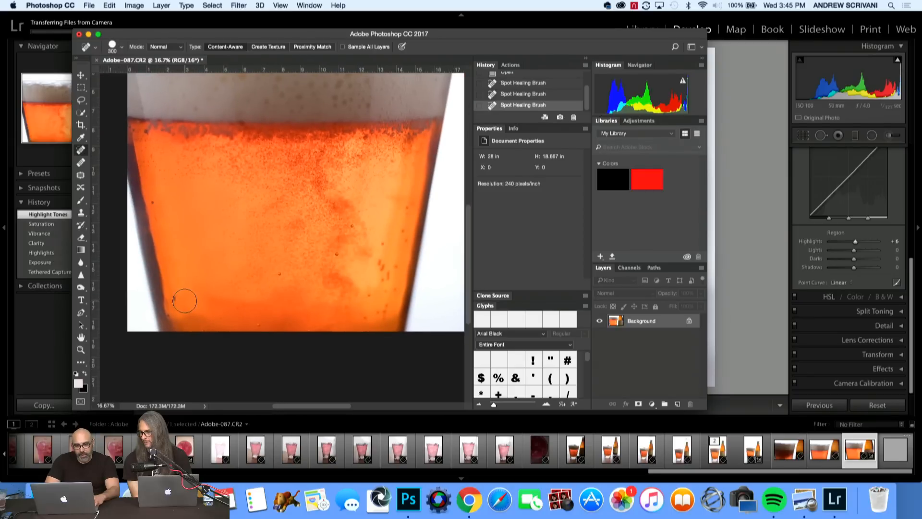
pyautogui.press('[')
pyautogui.press('[')
pyautogui.press('[')
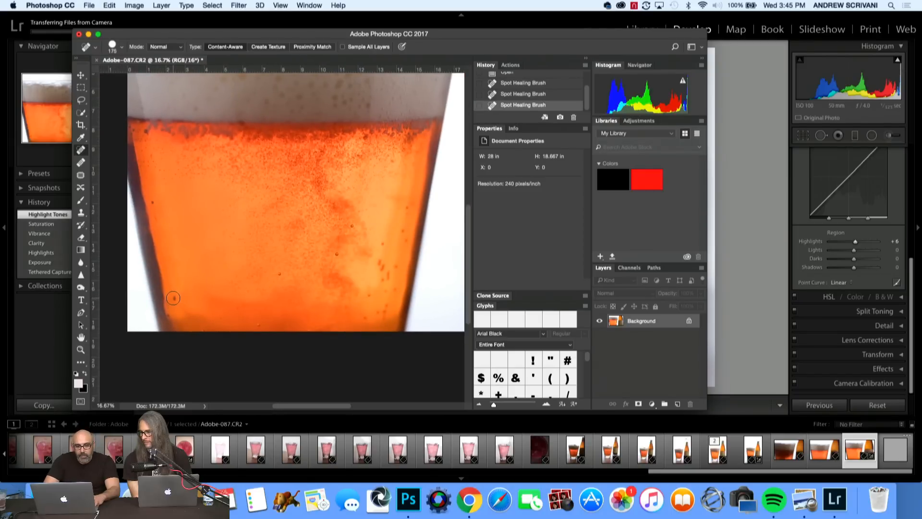
pyautogui.click(173, 298)
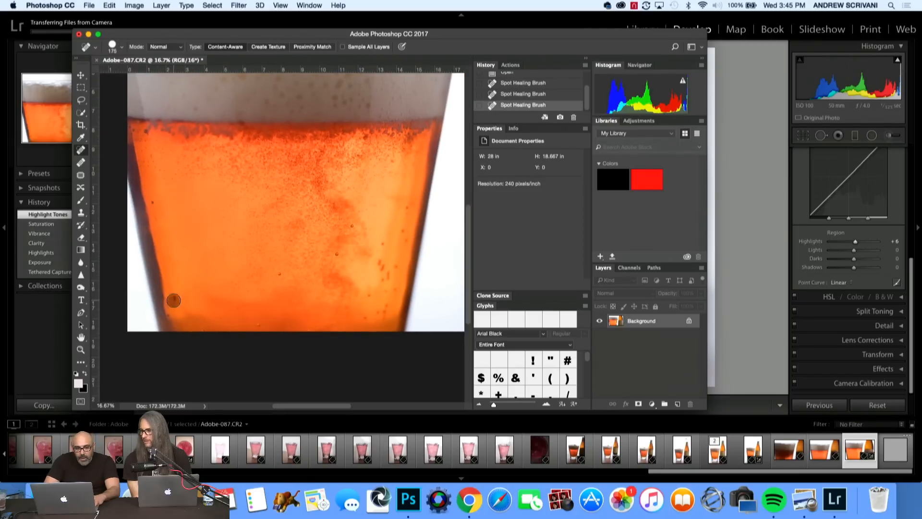
pyautogui.click(151, 202)
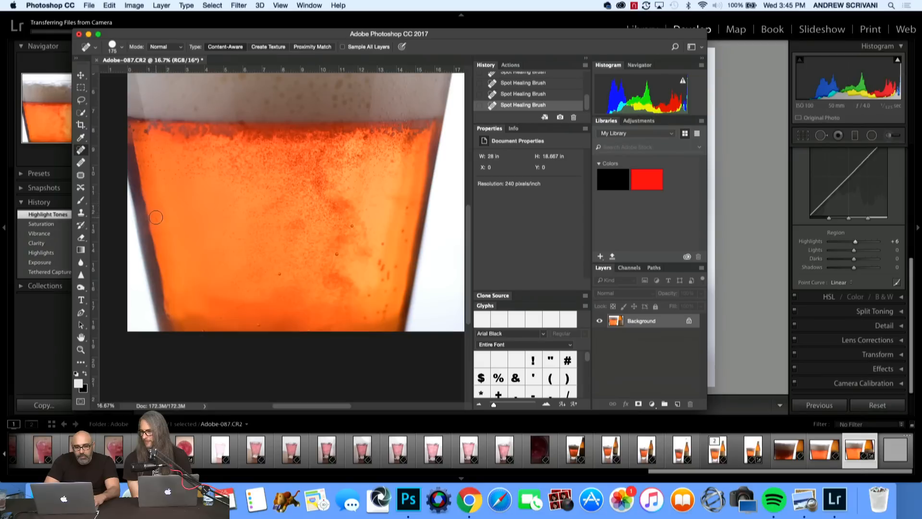
pyautogui.click(156, 218)
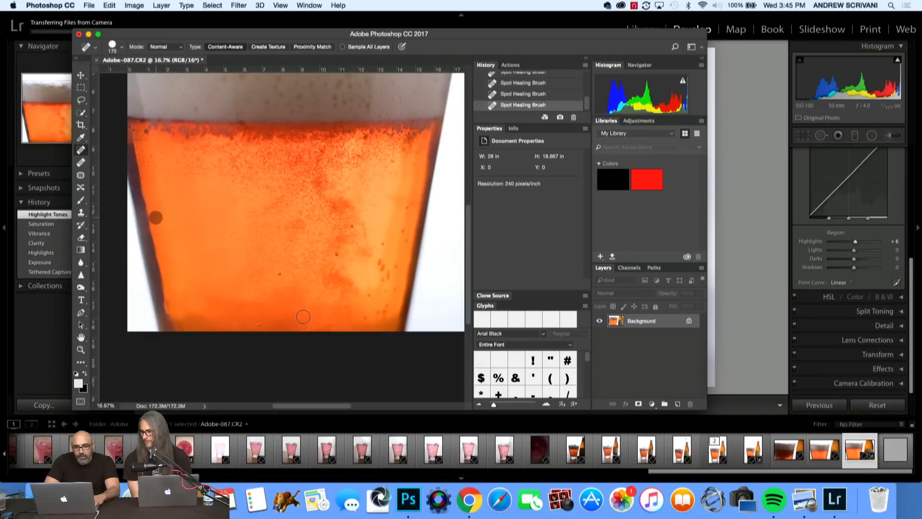
pyautogui.click(275, 276)
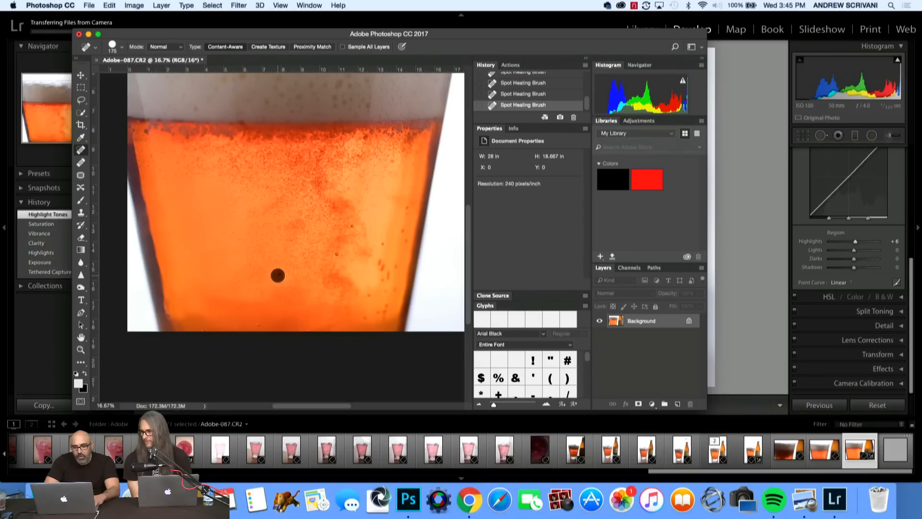
pyautogui.click(257, 322)
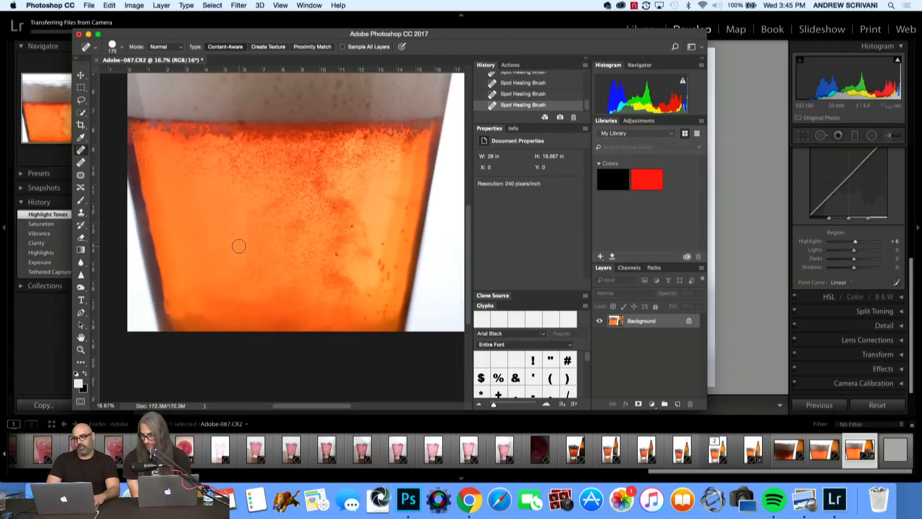
pyautogui.scroll(5, 239, 246)
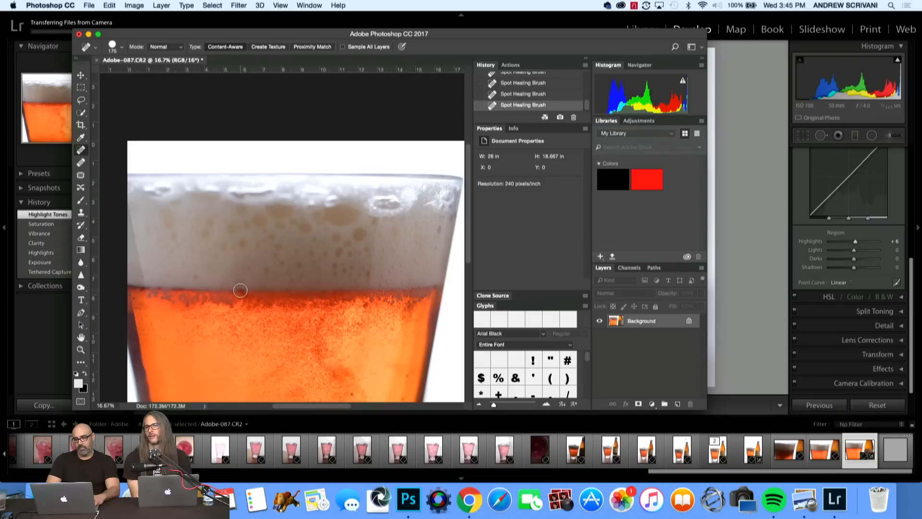
pyautogui.moveTo(240, 290); pyautogui.dragTo(240, 290)
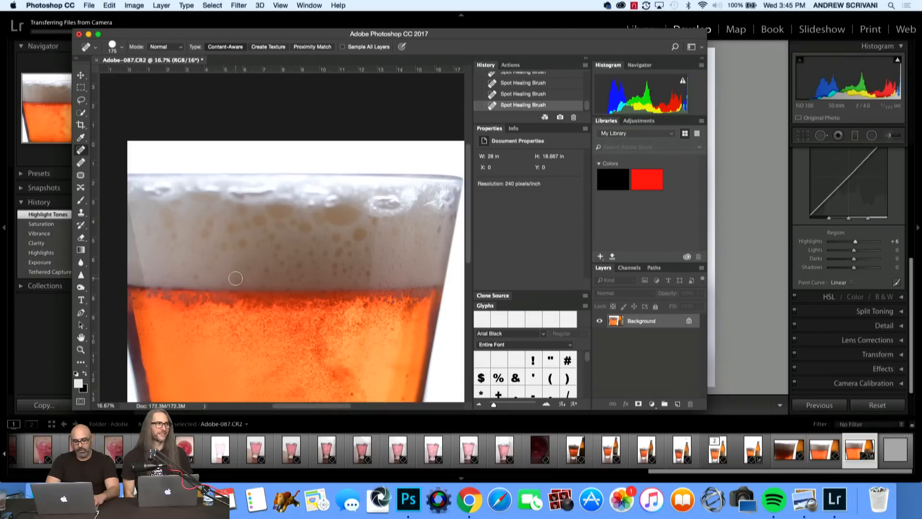
# Save the retouched photo as a JPEG named Adobe-087 in the Adobe folder, with Medium quality 6 and Baseline Optimized.
pyautogui.press('super+minus')
pyautogui.press('super+minus')
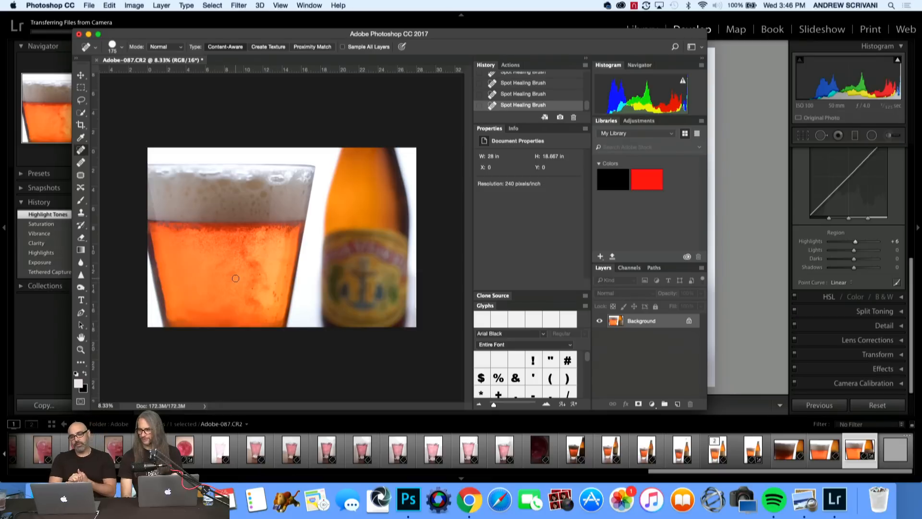
pyautogui.click(89, 6)
pyautogui.click(103, 105)
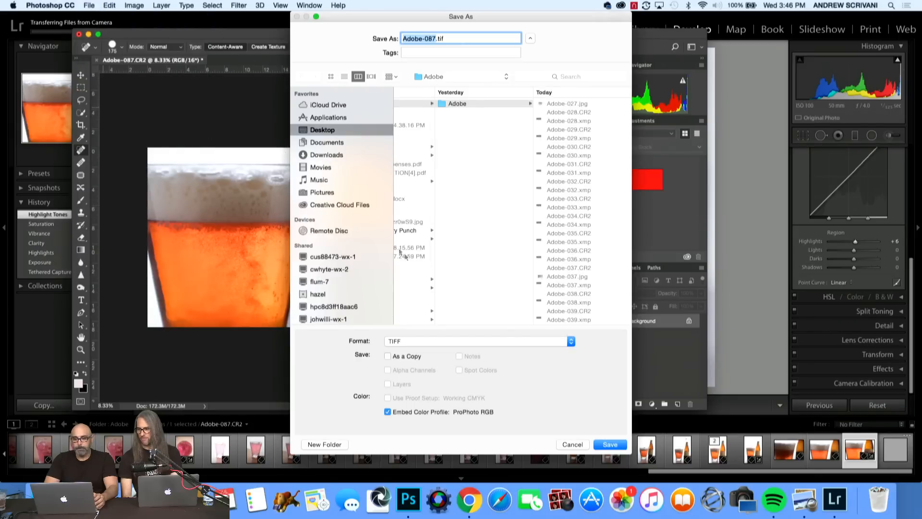
pyautogui.click(423, 340)
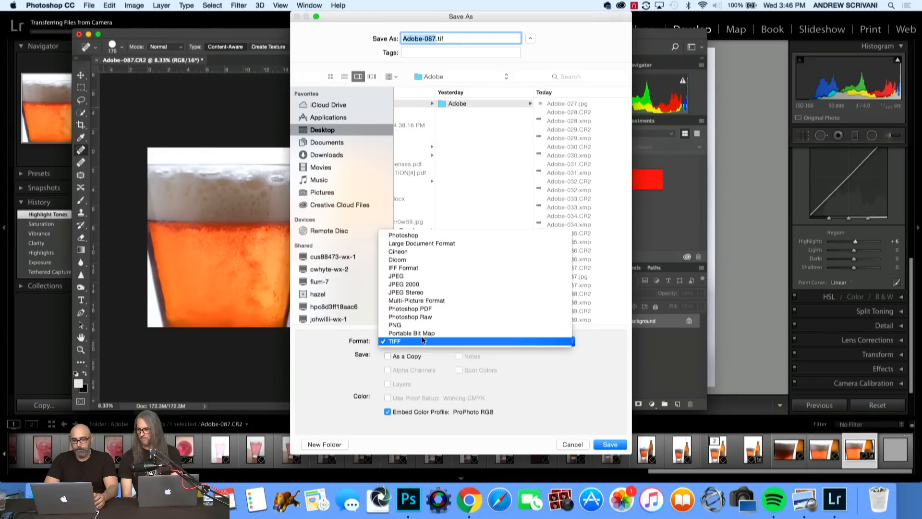
pyautogui.click(413, 270)
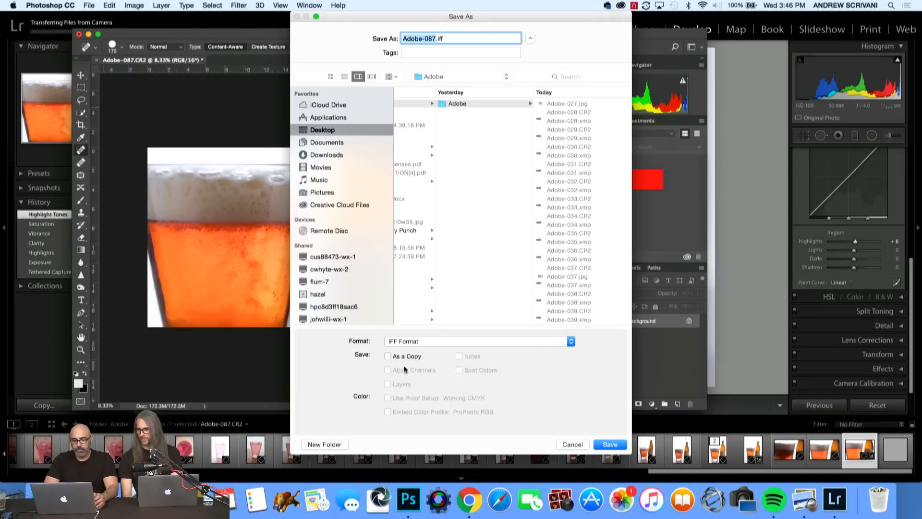
pyautogui.click(407, 340)
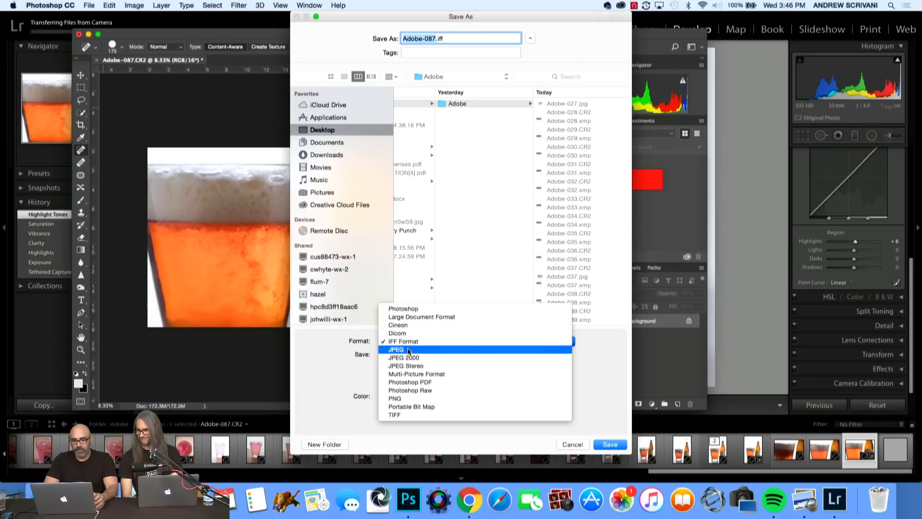
pyautogui.click(407, 349)
pyautogui.click(609, 444)
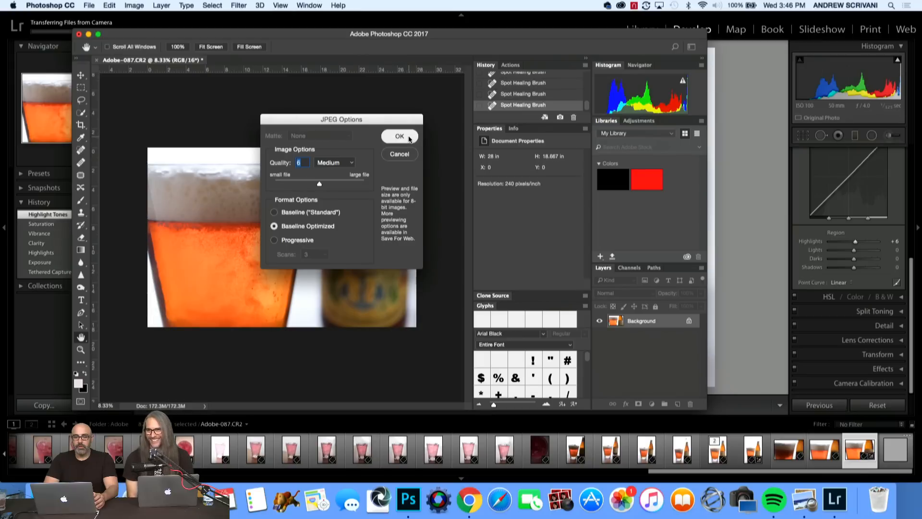
pyautogui.click(399, 137)
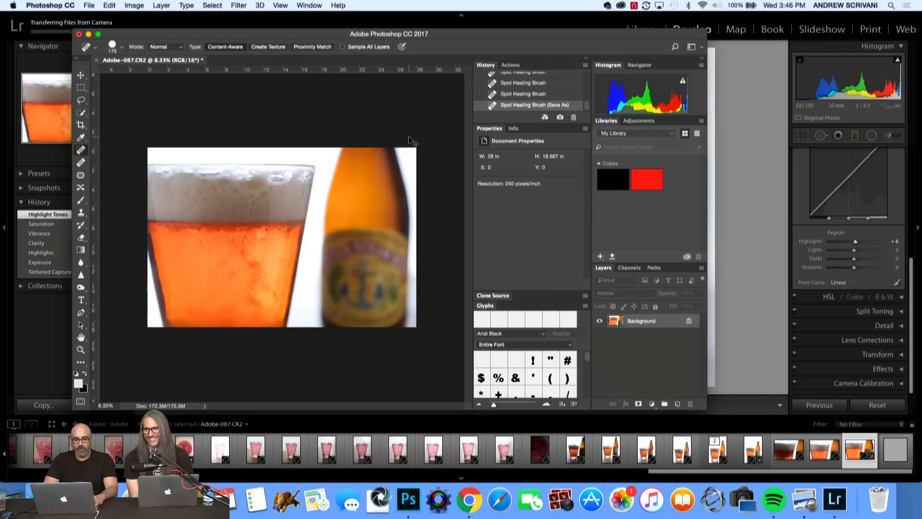
# Close Adobe-087.CR2 with its changes saved, and close the Photoshop window to return to Lightroom.
pyautogui.press('super+w')
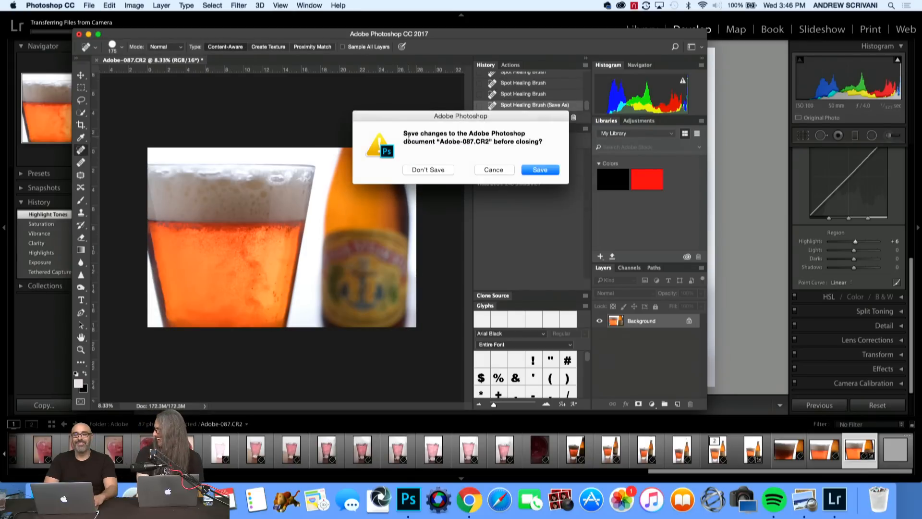
pyautogui.press('Return')
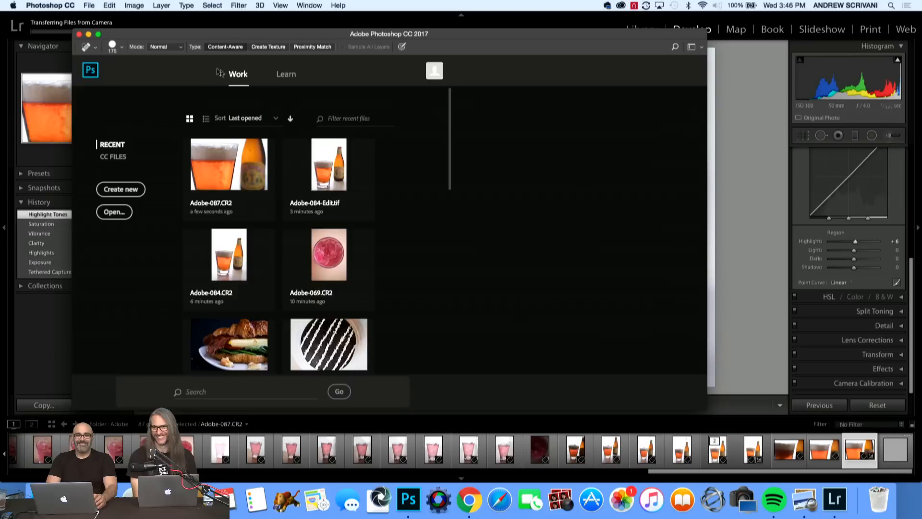
pyautogui.click(79, 34)
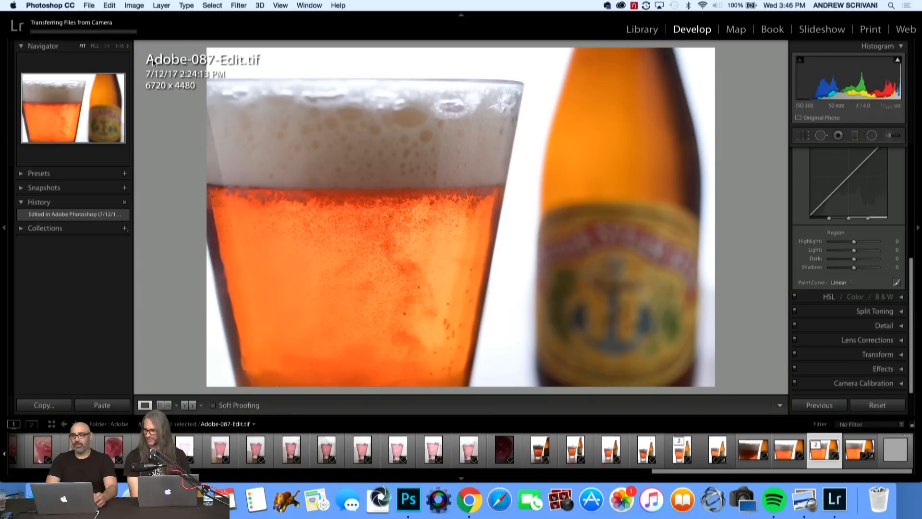